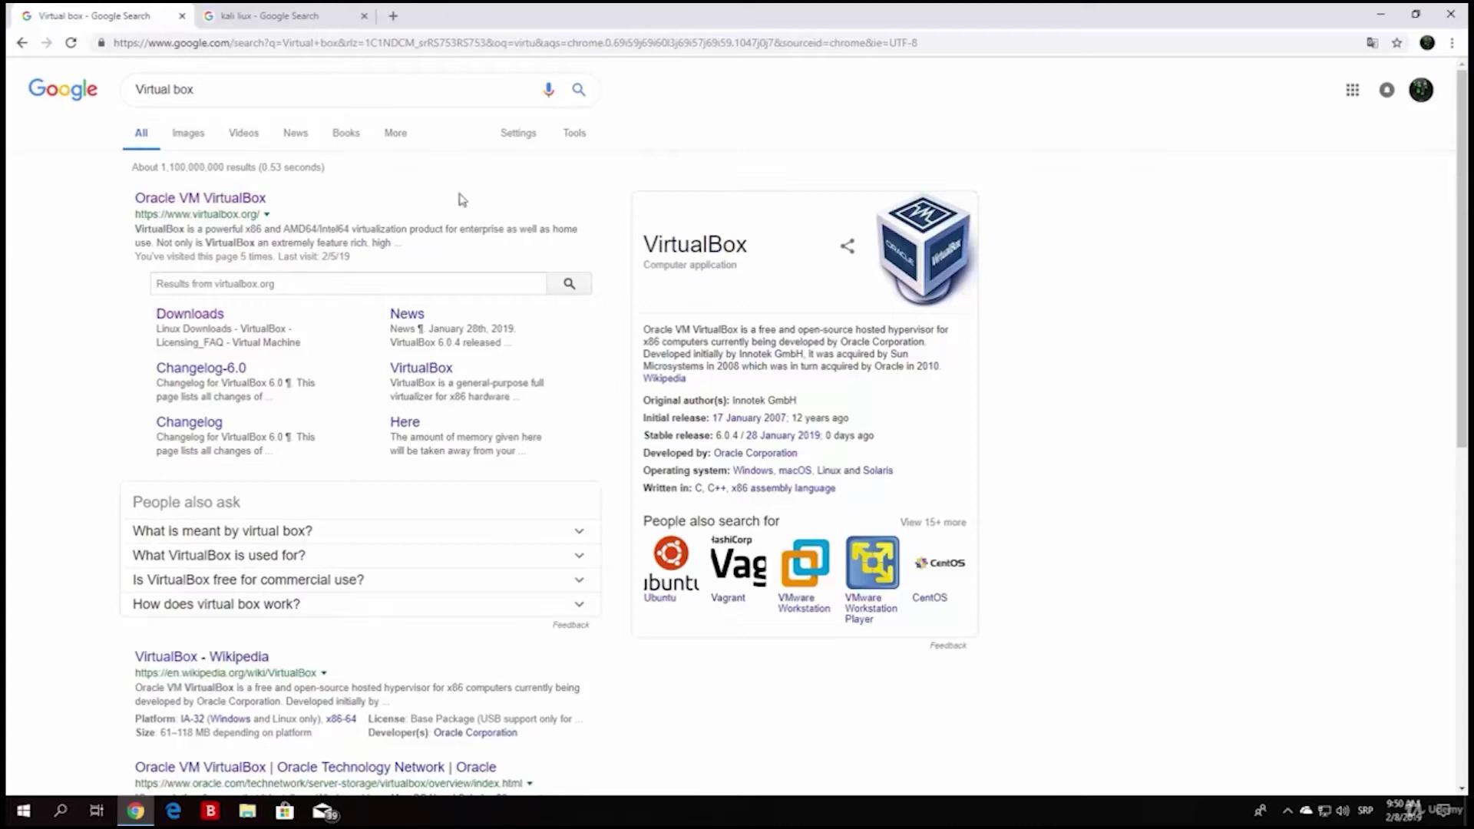
Step: Open the Oracle VM VirtualBox website from the search results and go to the VirtualBox 6.0 download page
left_click(292, 18)
left_click(17, 11)
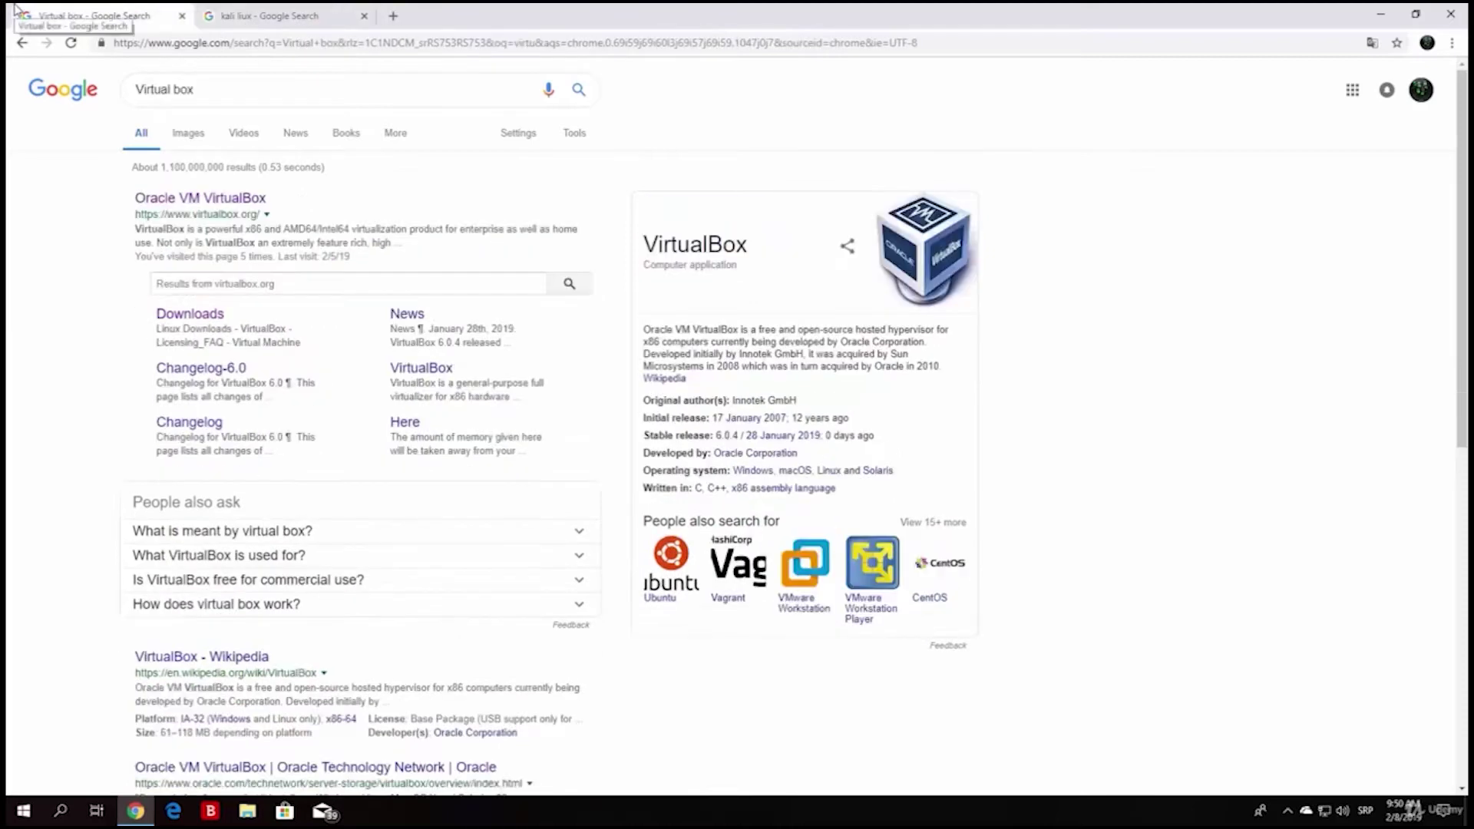
left_click(235, 84)
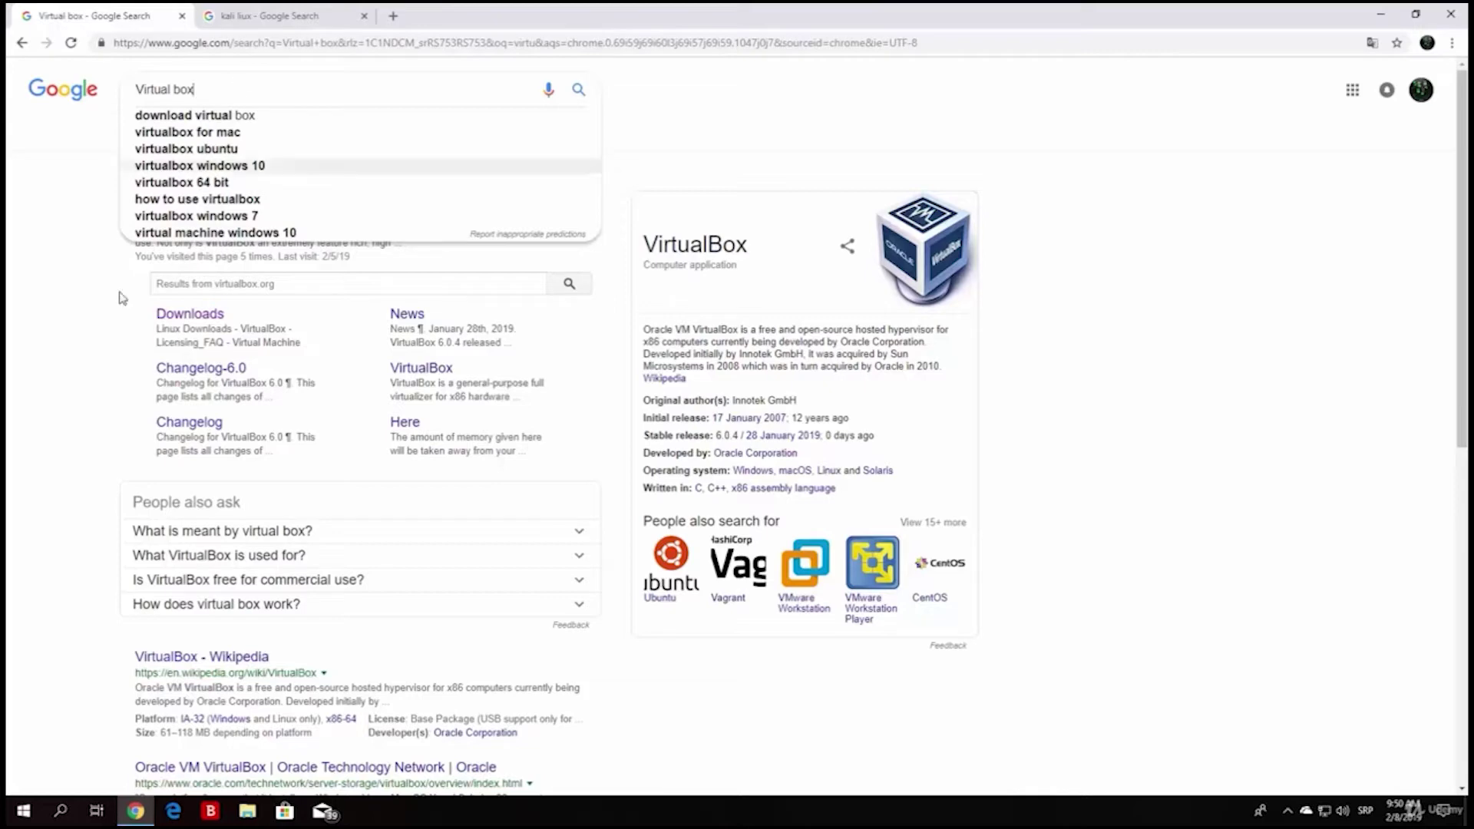
left_click(50, 452)
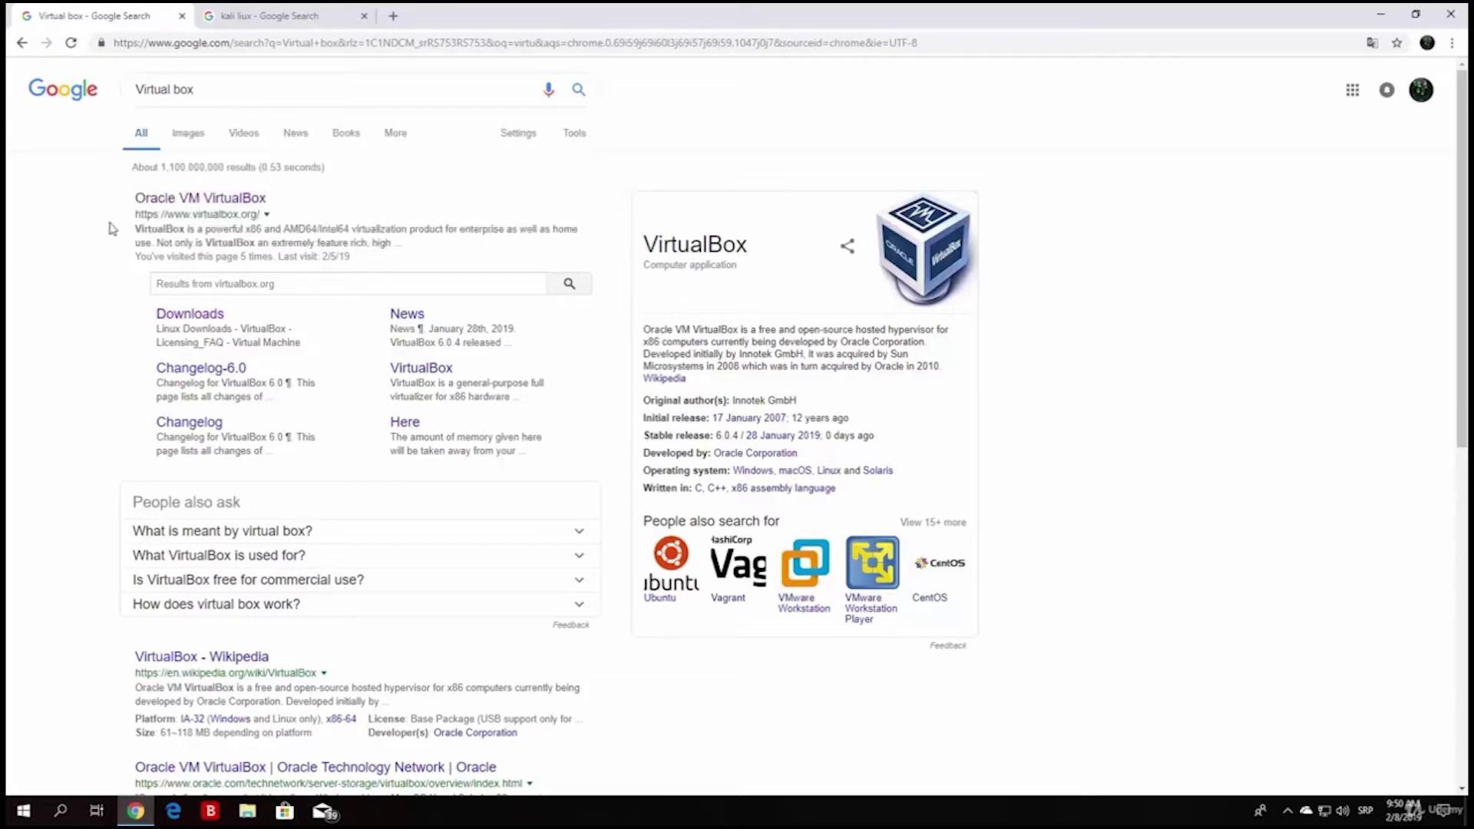
left_click(156, 201)
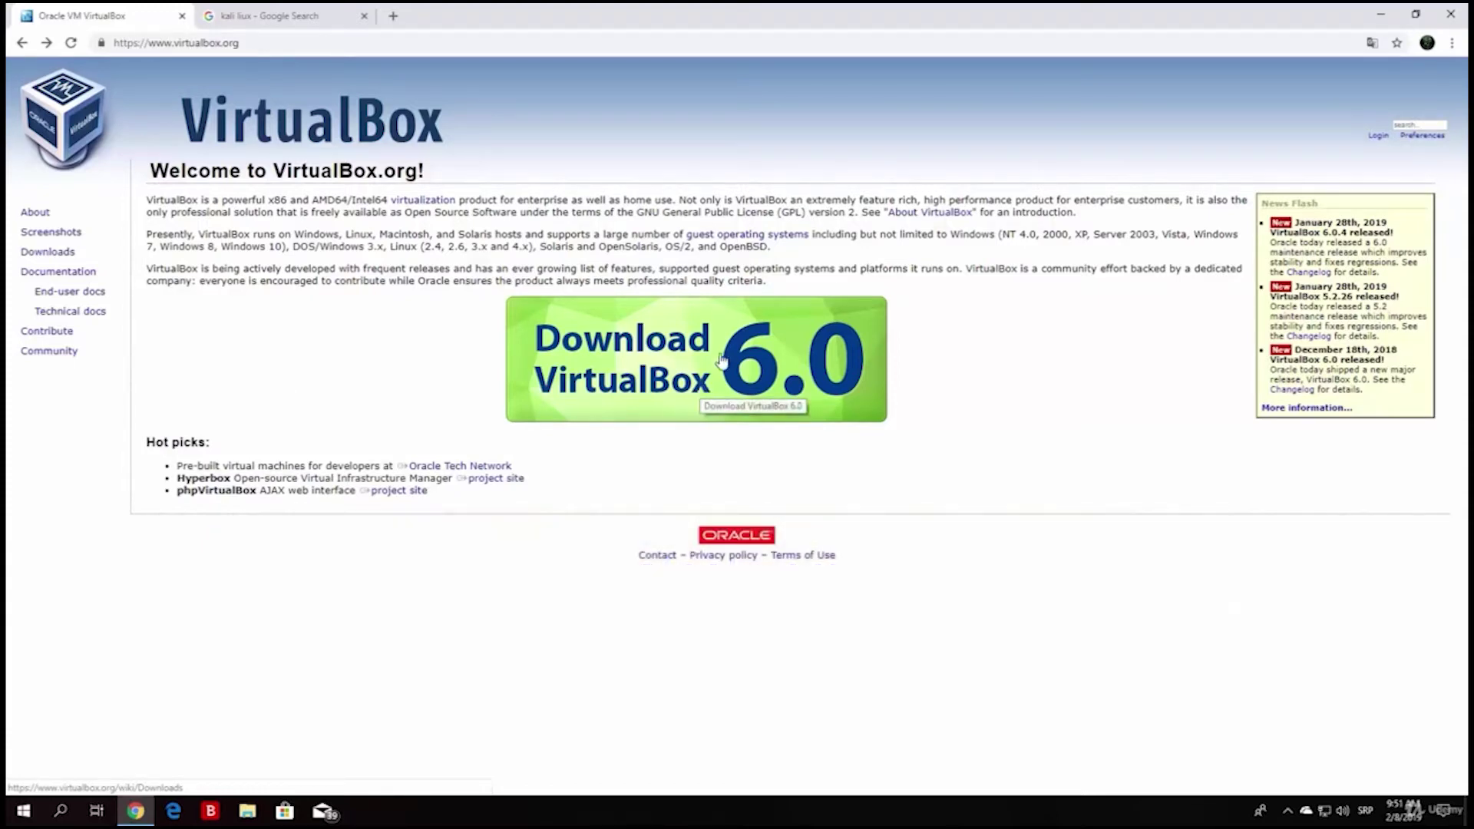
left_click(722, 358)
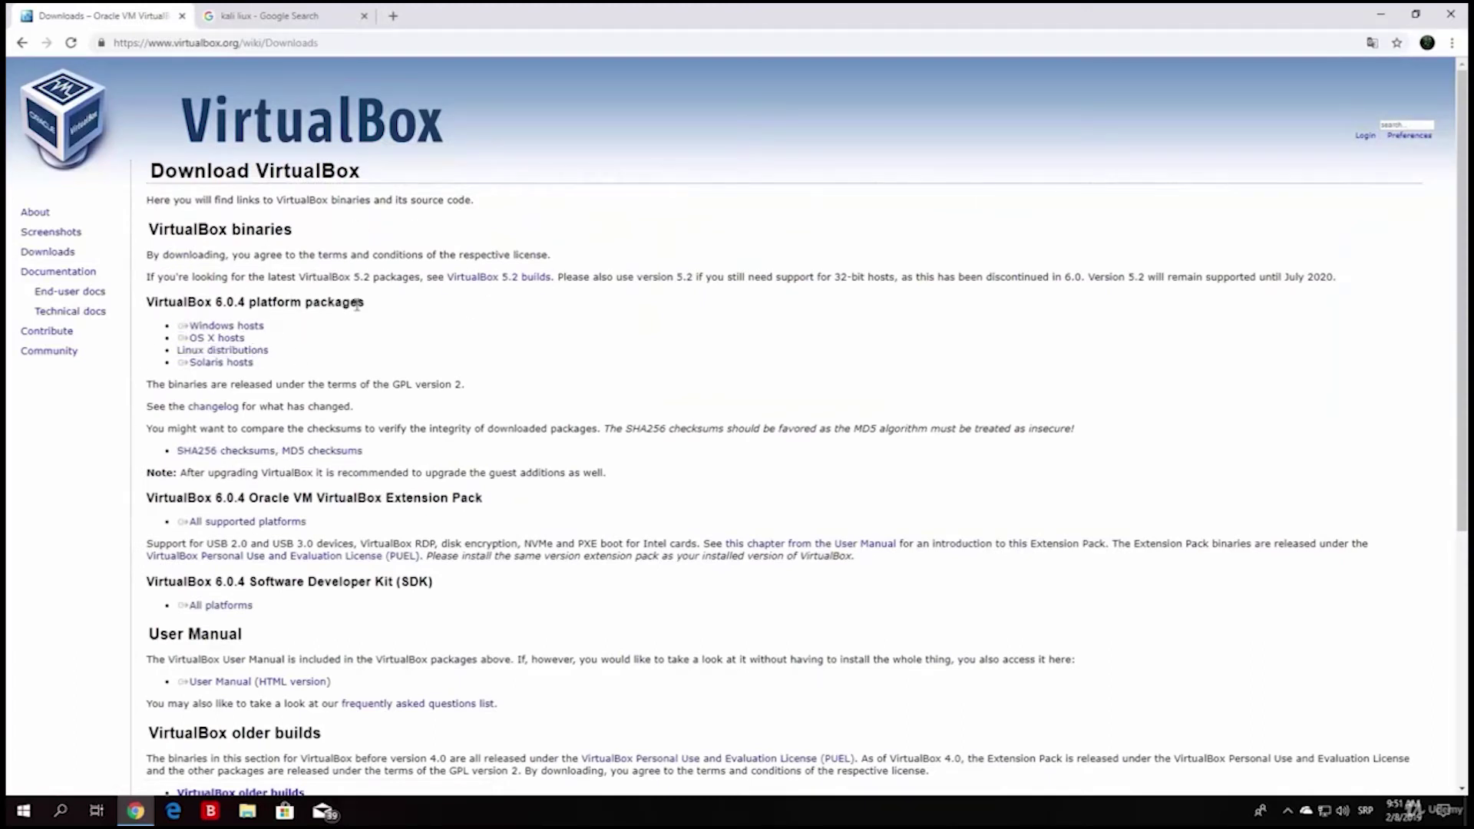
Step: Download the VirtualBox 6.0.4 platform package for Windows hosts
left_click(1380, 14)
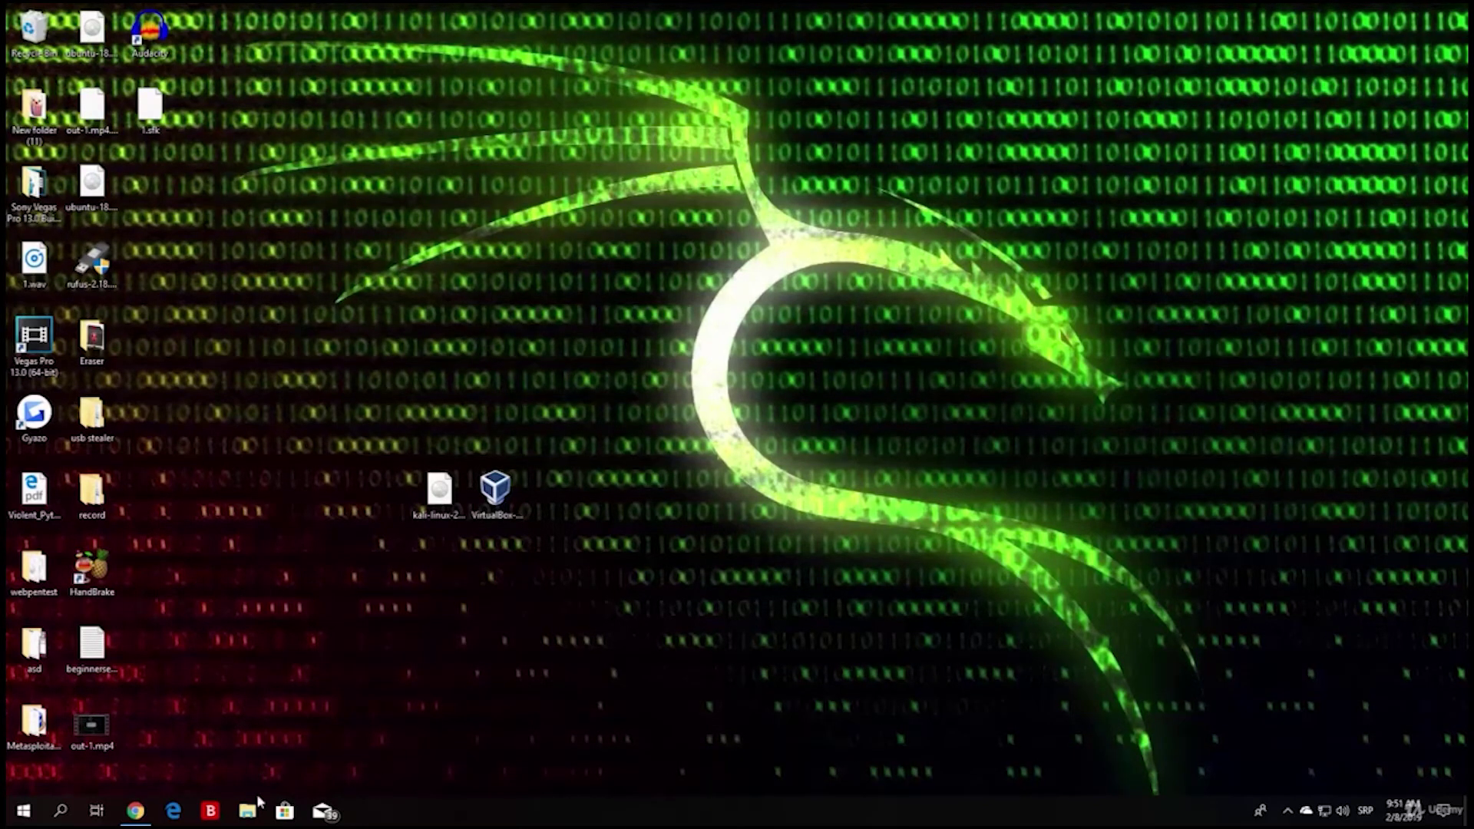
left_click(135, 810)
left_click(242, 324)
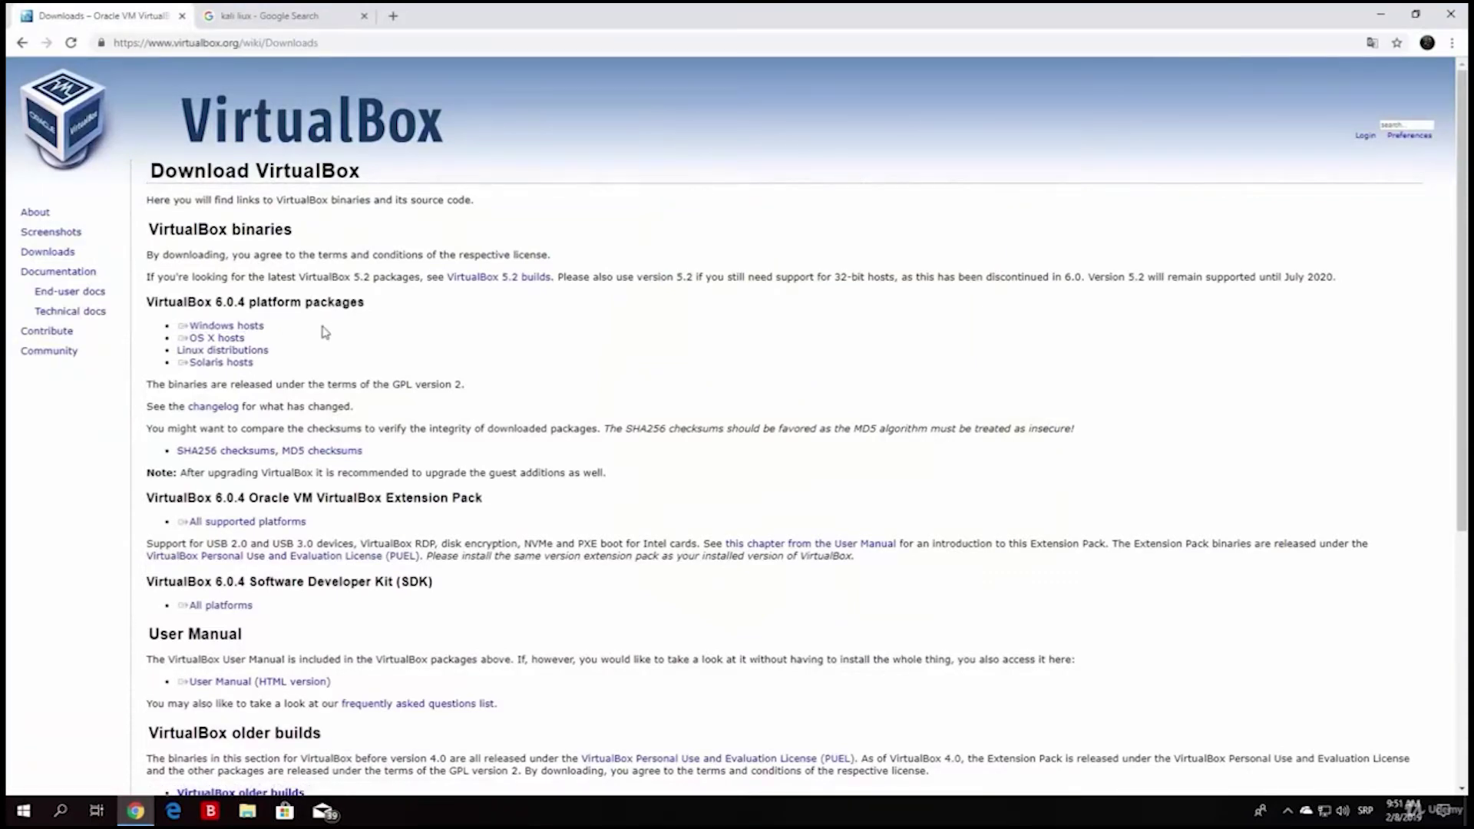
left_click(252, 352)
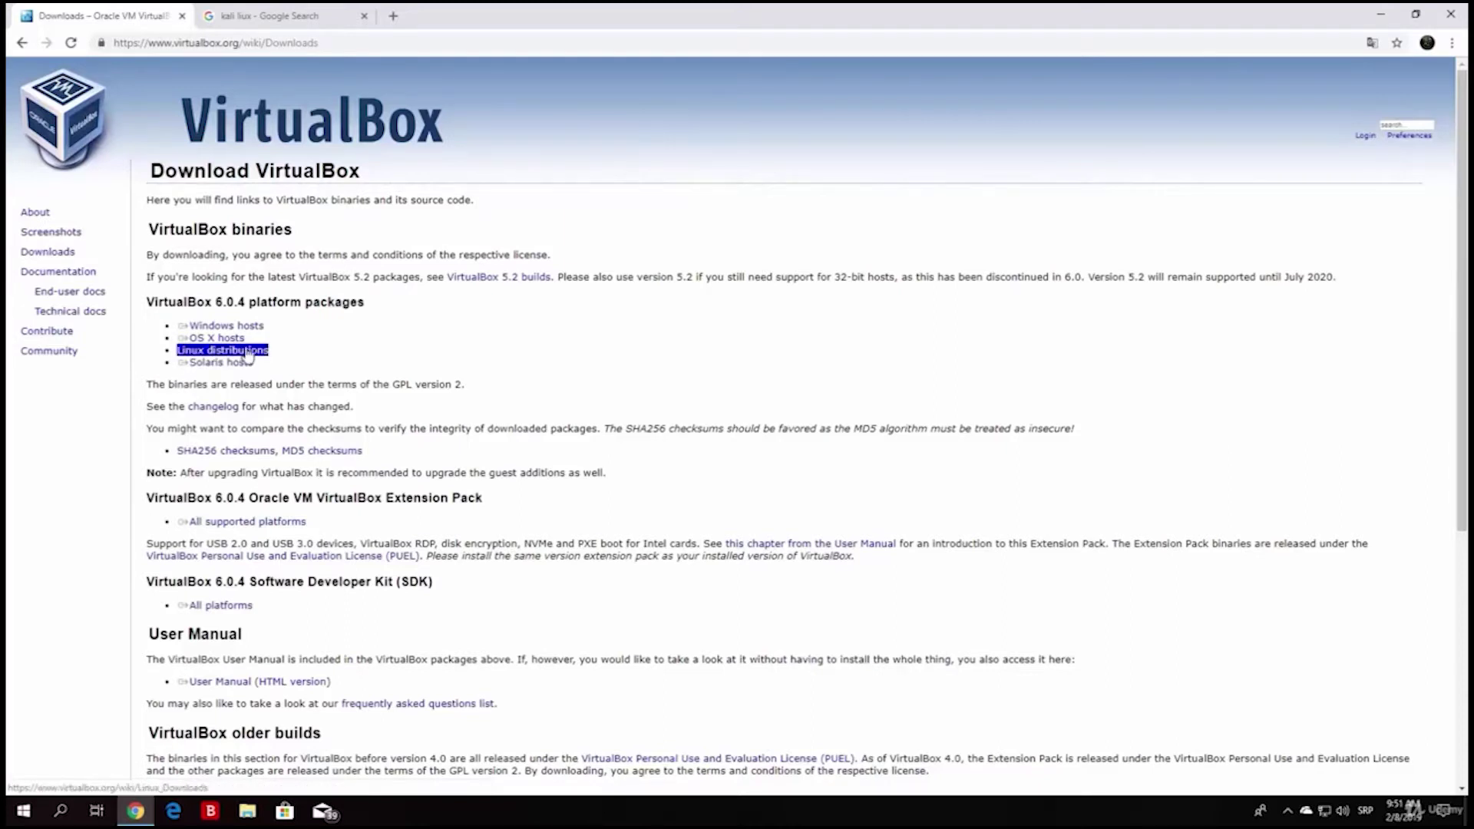
left_click(220, 340)
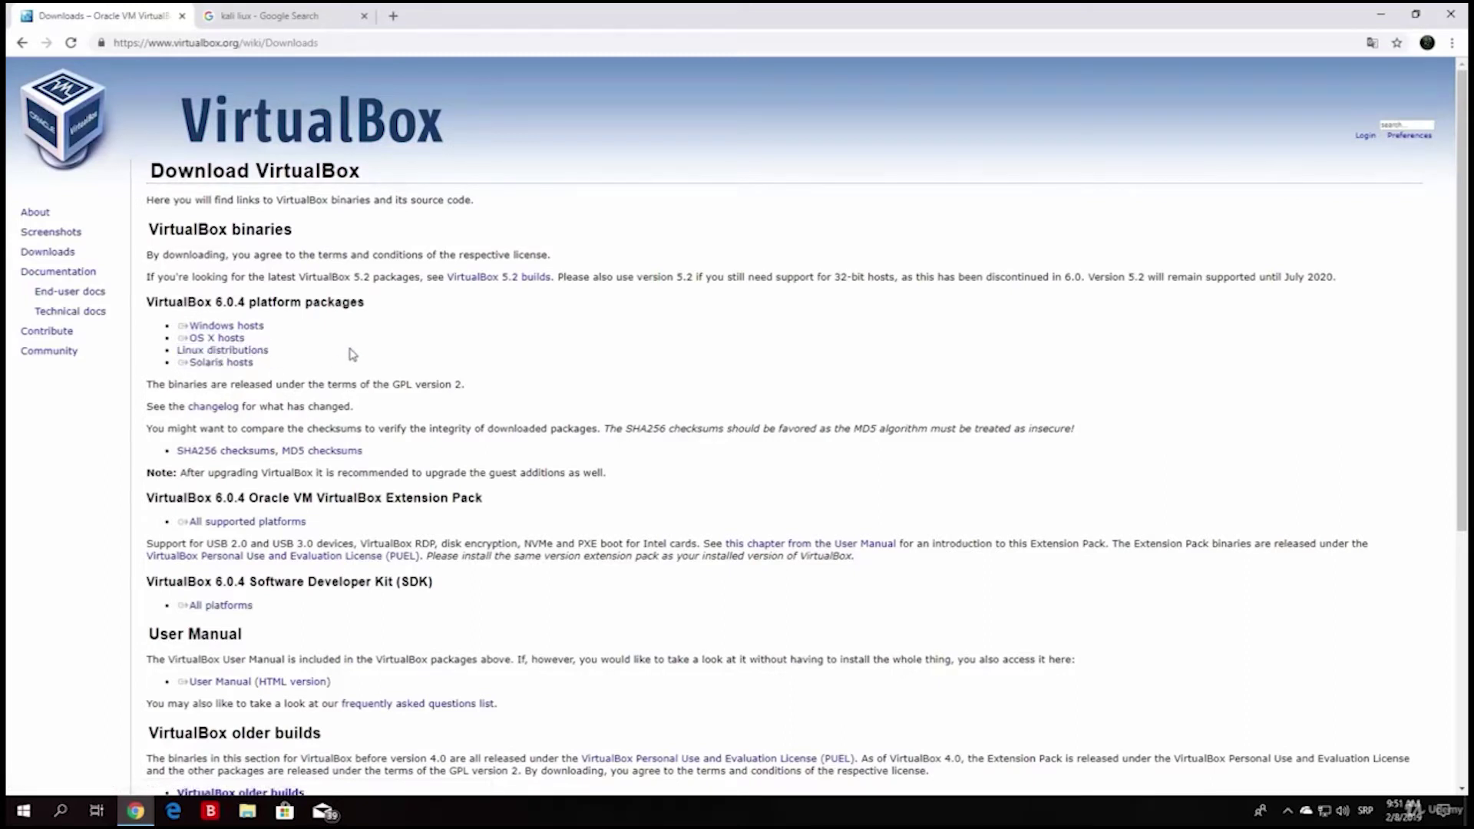
left_click(220, 327)
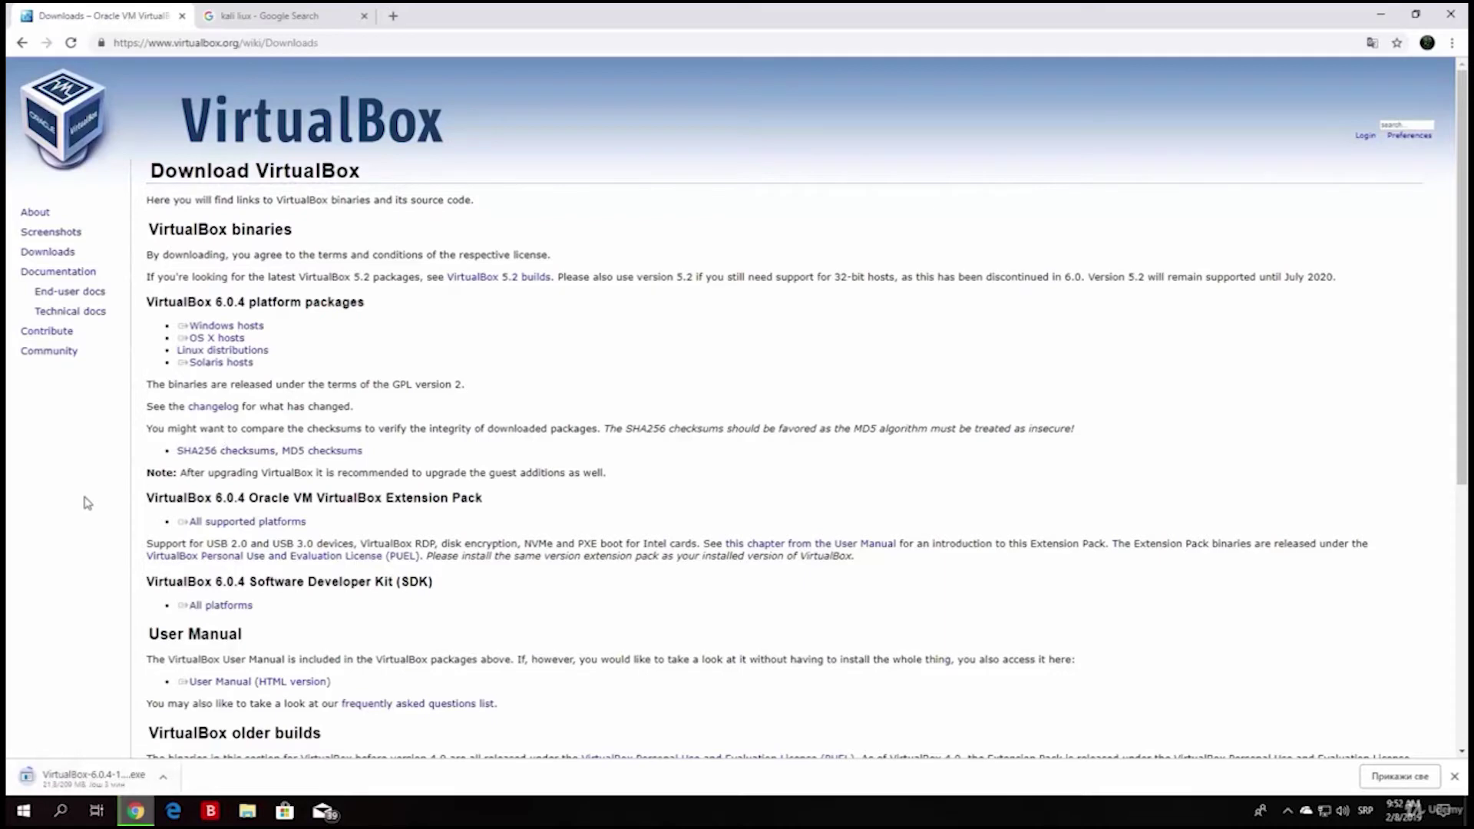
Step: Correct the misspelled query in the other Google search and search for "kali linux"
left_click(257, 13)
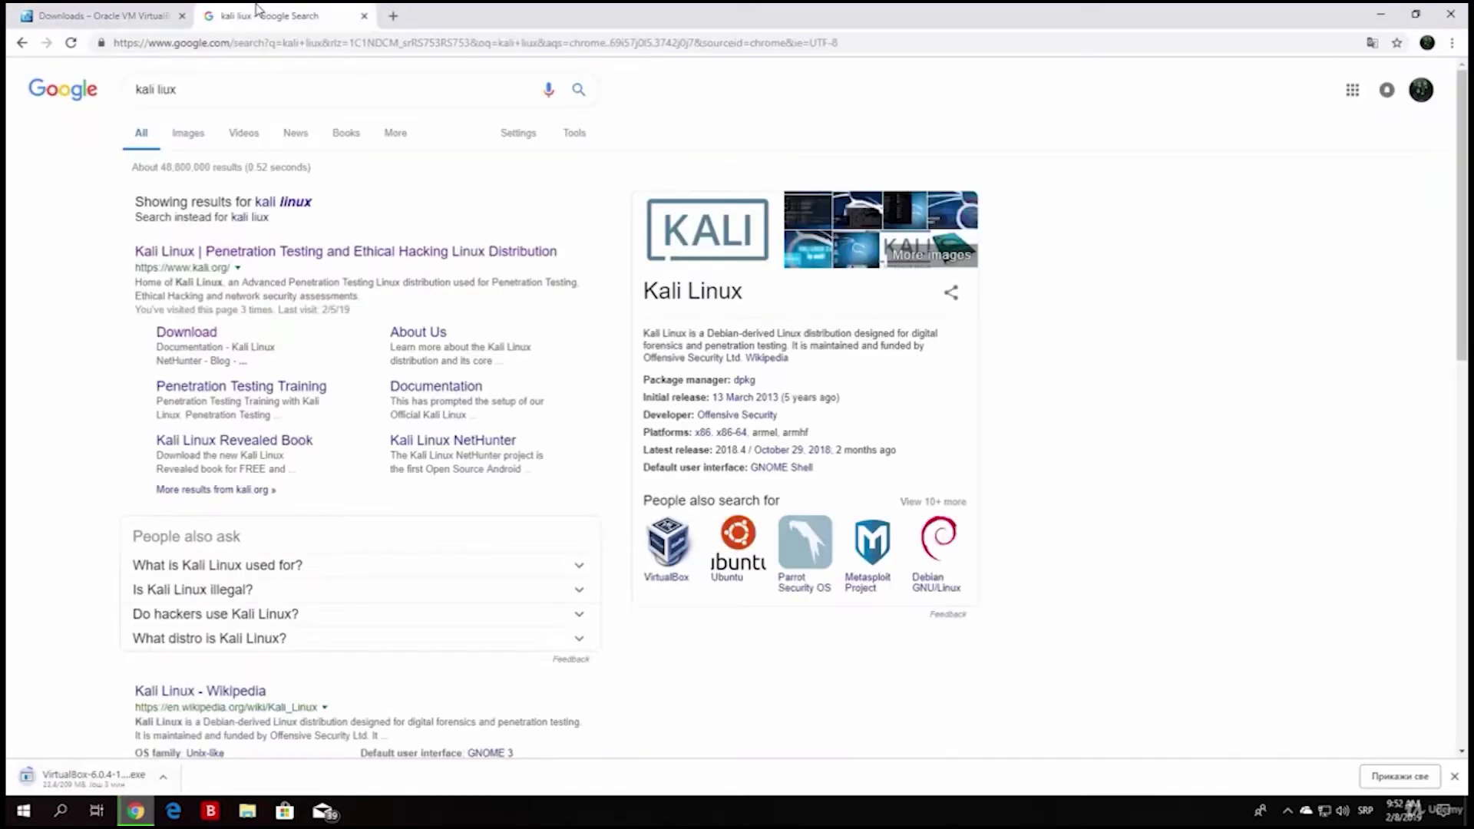
left_click(223, 91)
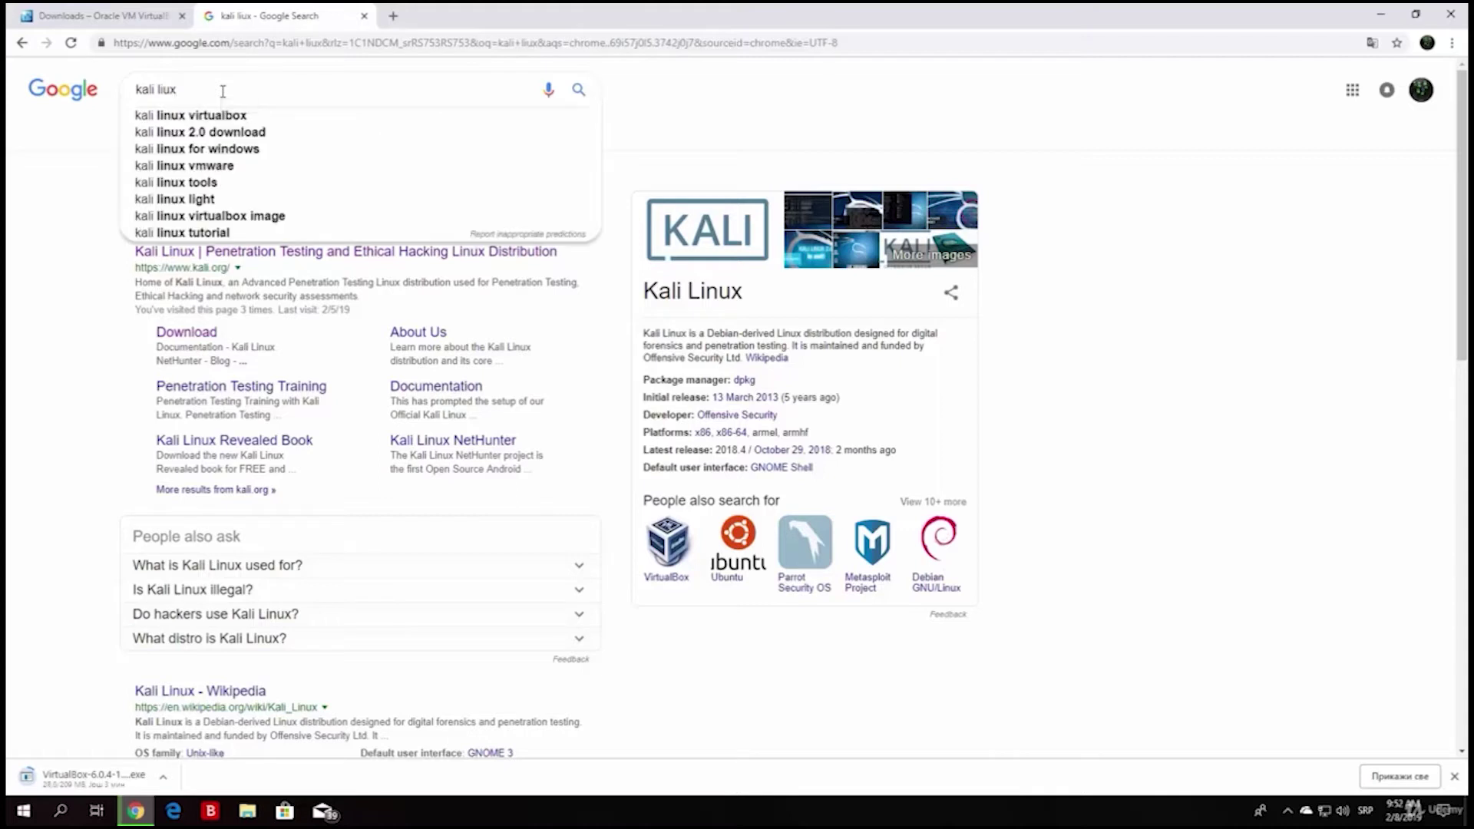
key("BackSpace")
key("BackSpace")
type("n")
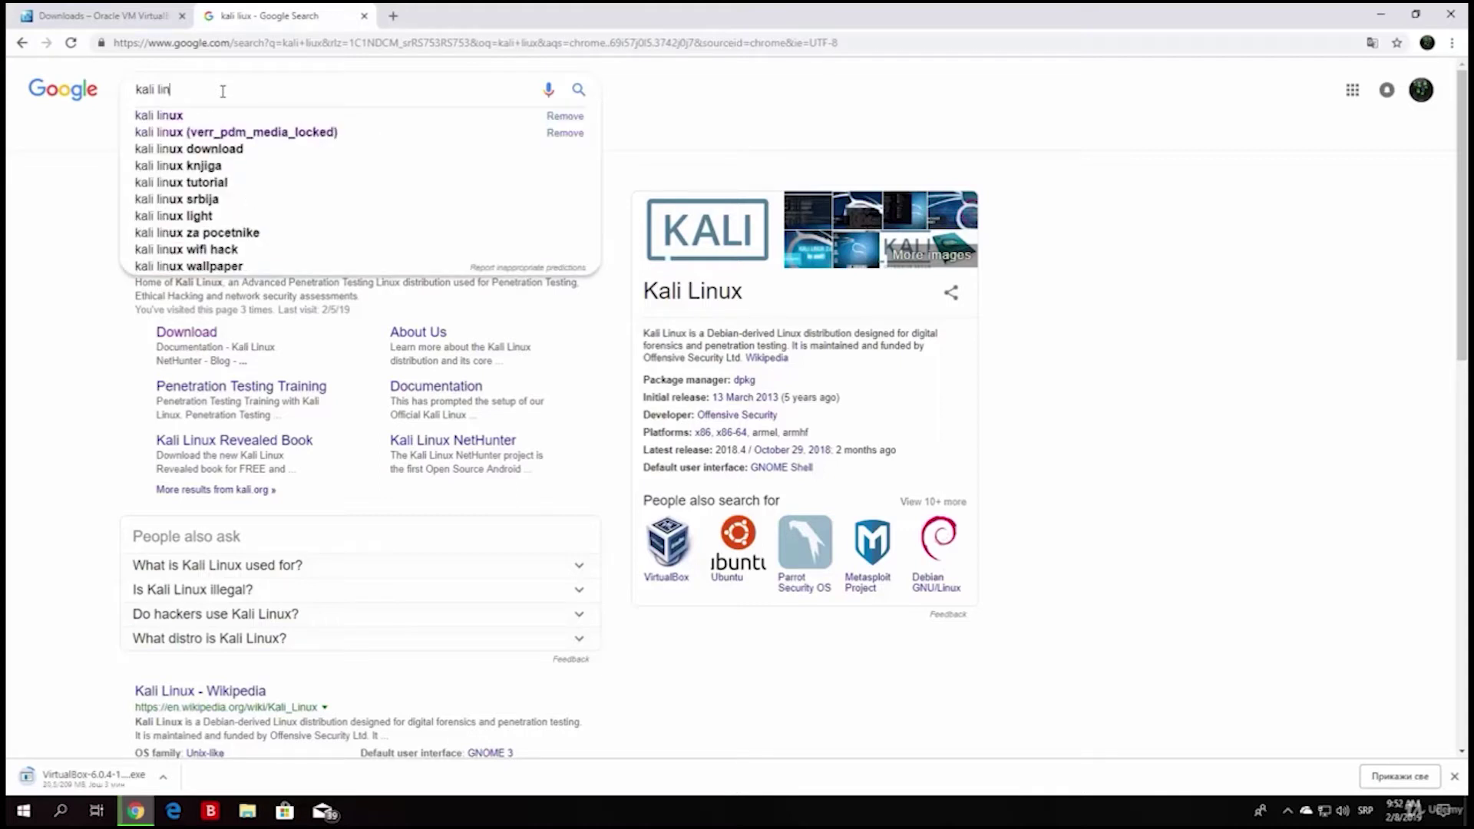
type("ux")
key("Return")
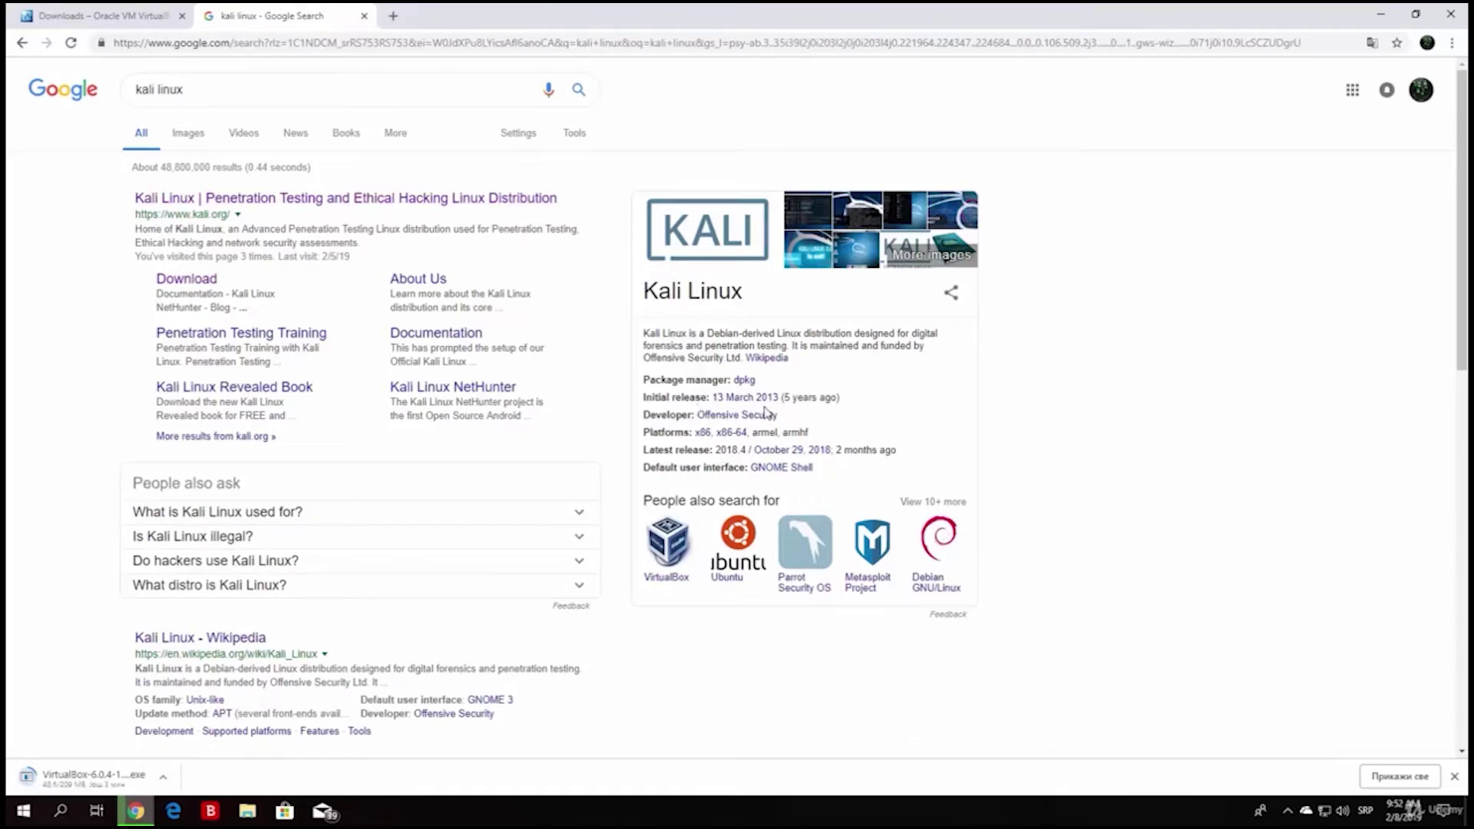
Step: Open the official Kali Linux website from the results and go to its Kali Linux image downloads page
left_click(254, 198)
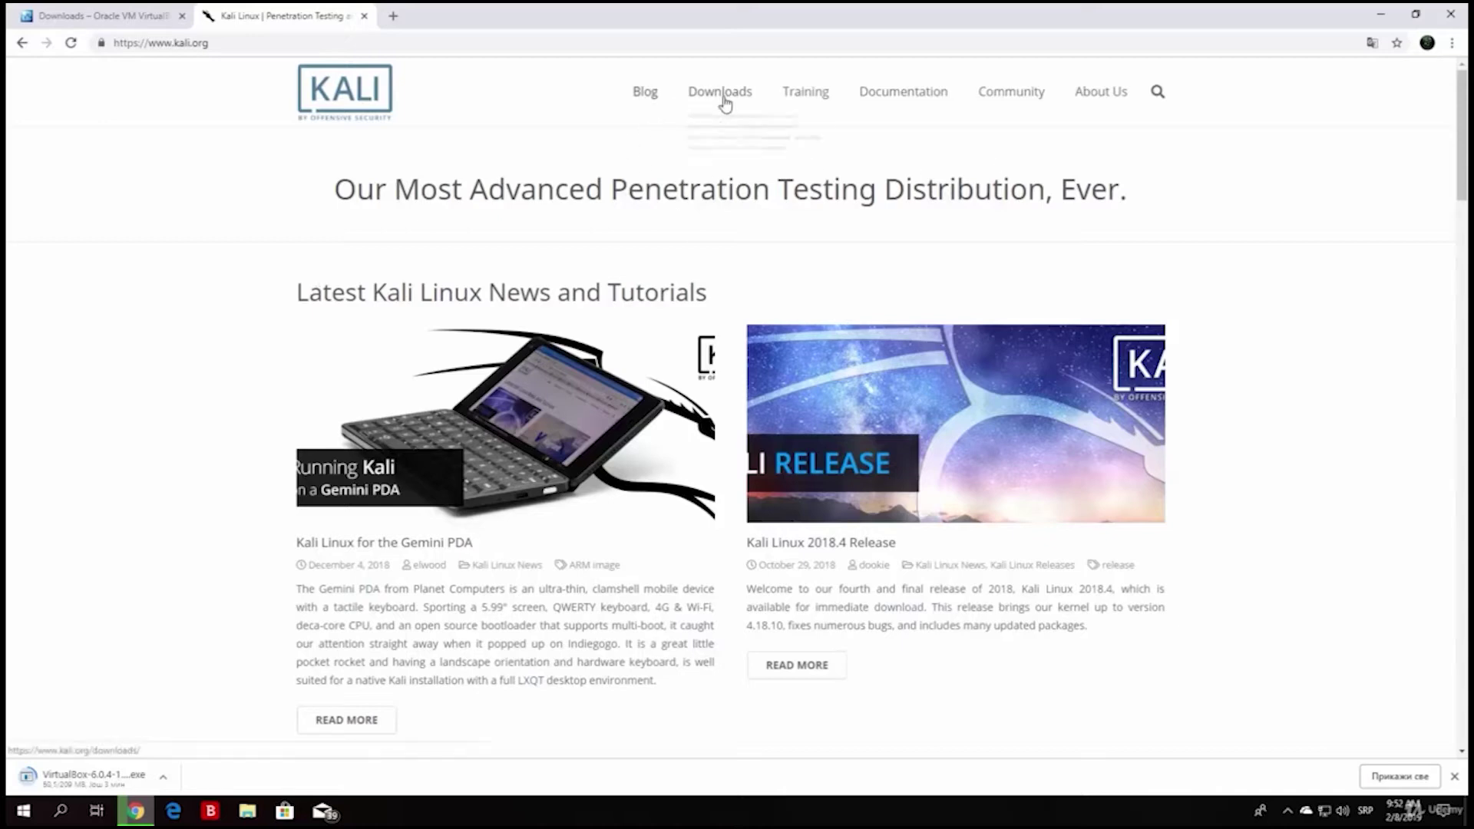
mouse_move(724, 102)
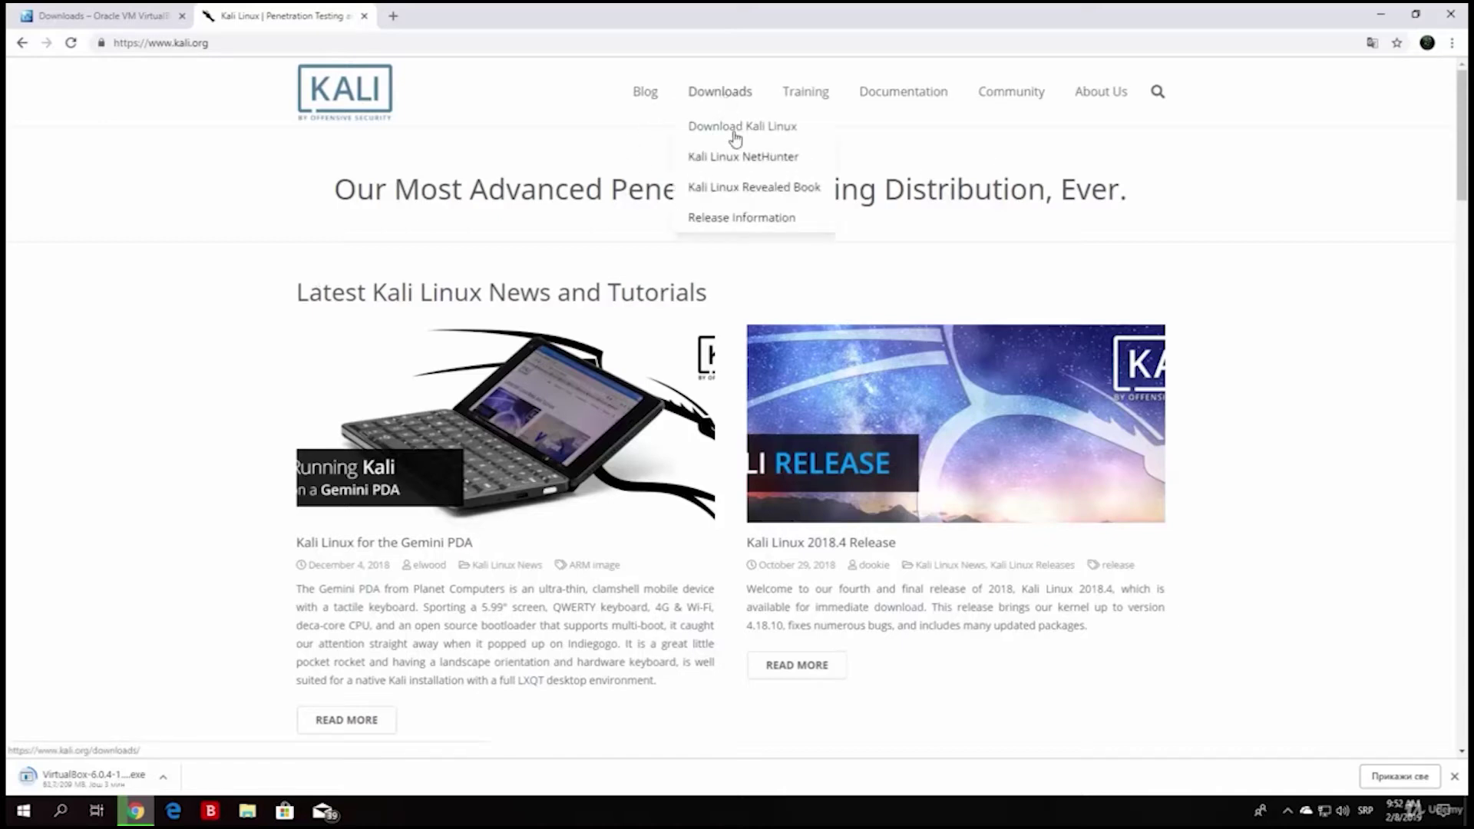
left_click(735, 135)
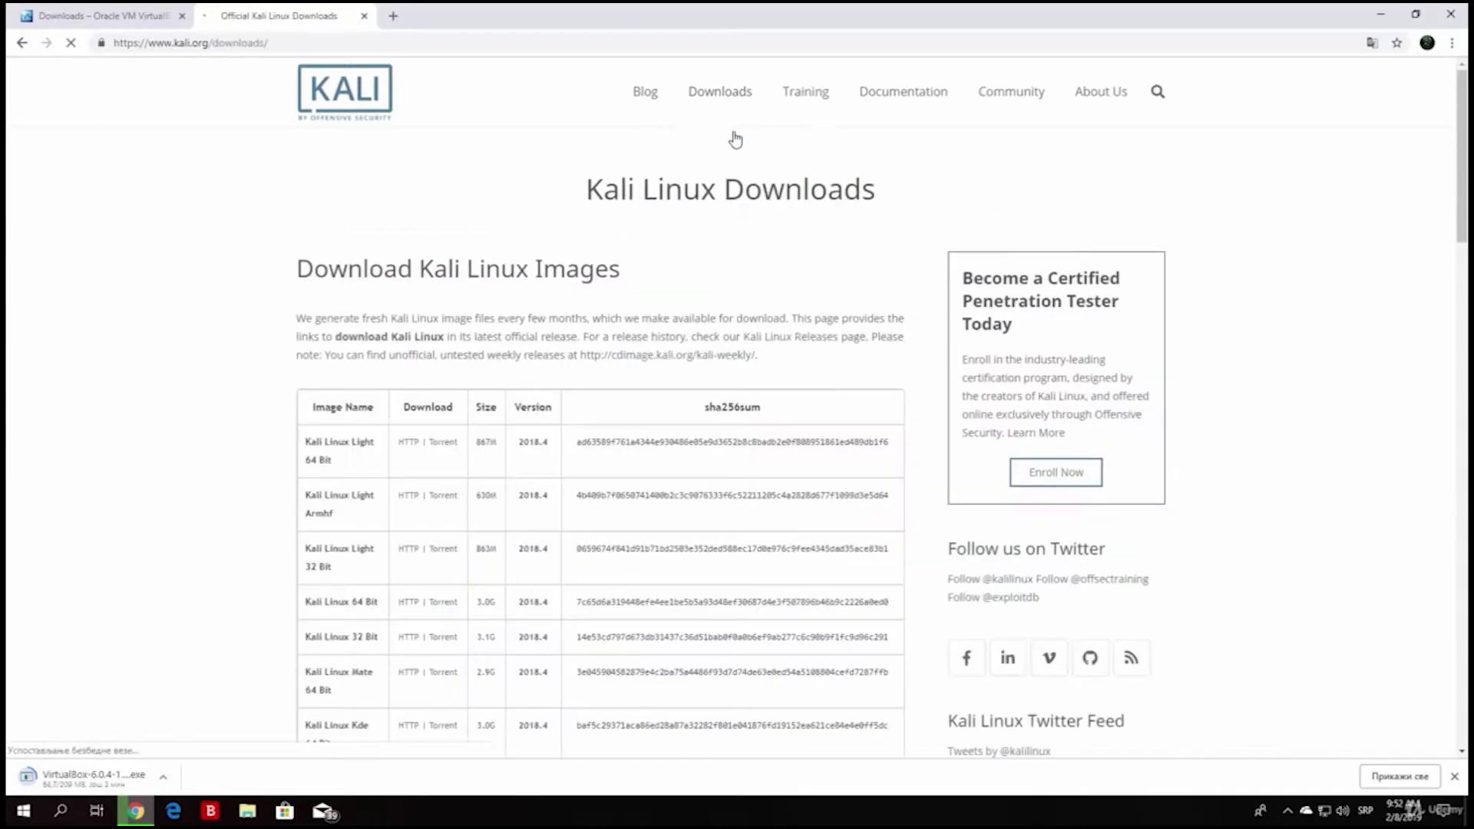
Step: Compare the Kali Linux 64 Bit and 32 Bit images and choose the HTTP download of the 64 Bit version 2018.4
left_click_drag(1460, 135, 1462, 207)
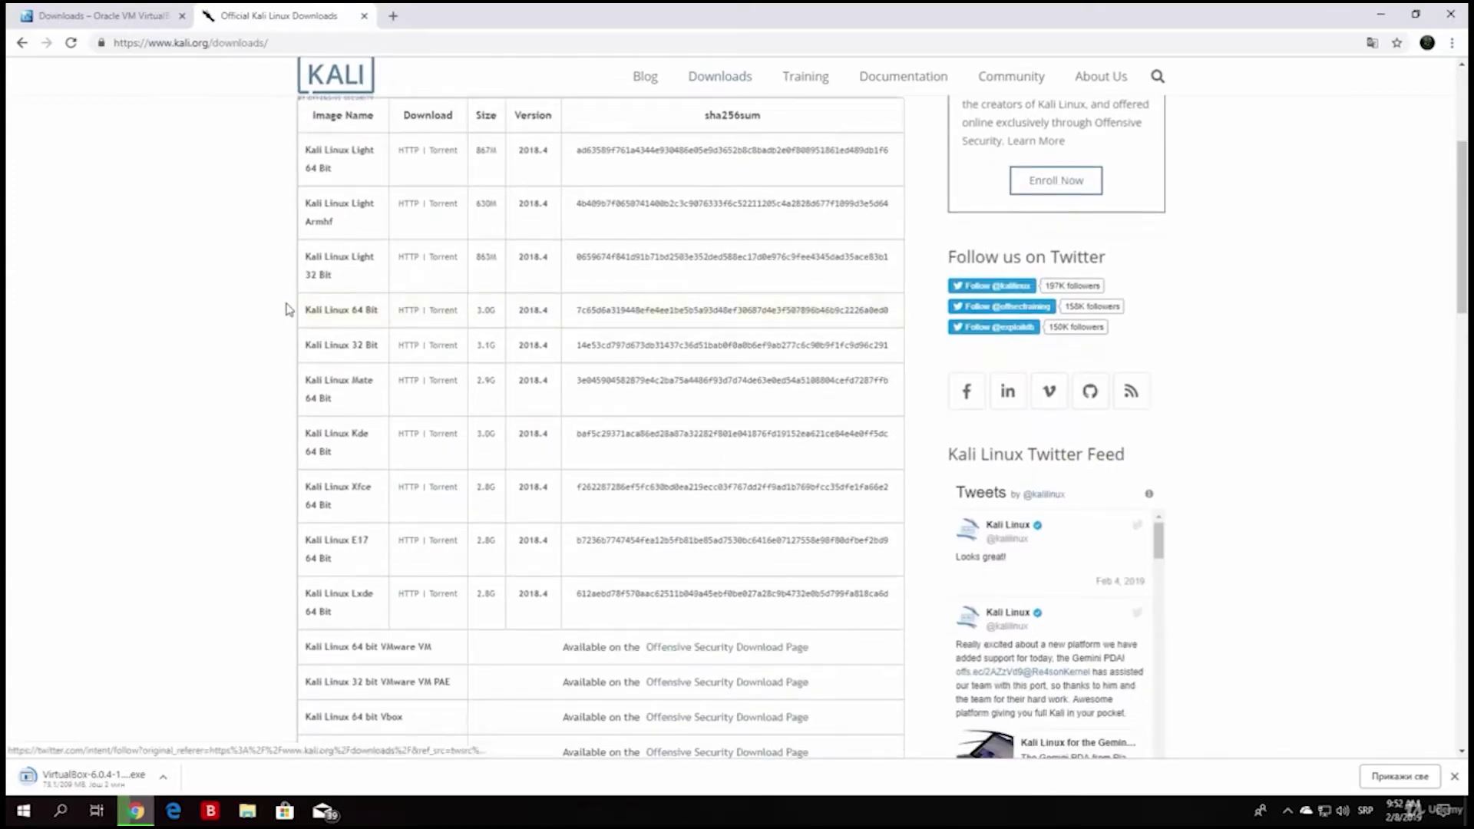
mouse_move(289, 311)
left_mouse_down()
mouse_move(344, 338)
mouse_move(349, 327)
mouse_move(299, 311)
left_mouse_up()
left_click(267, 326)
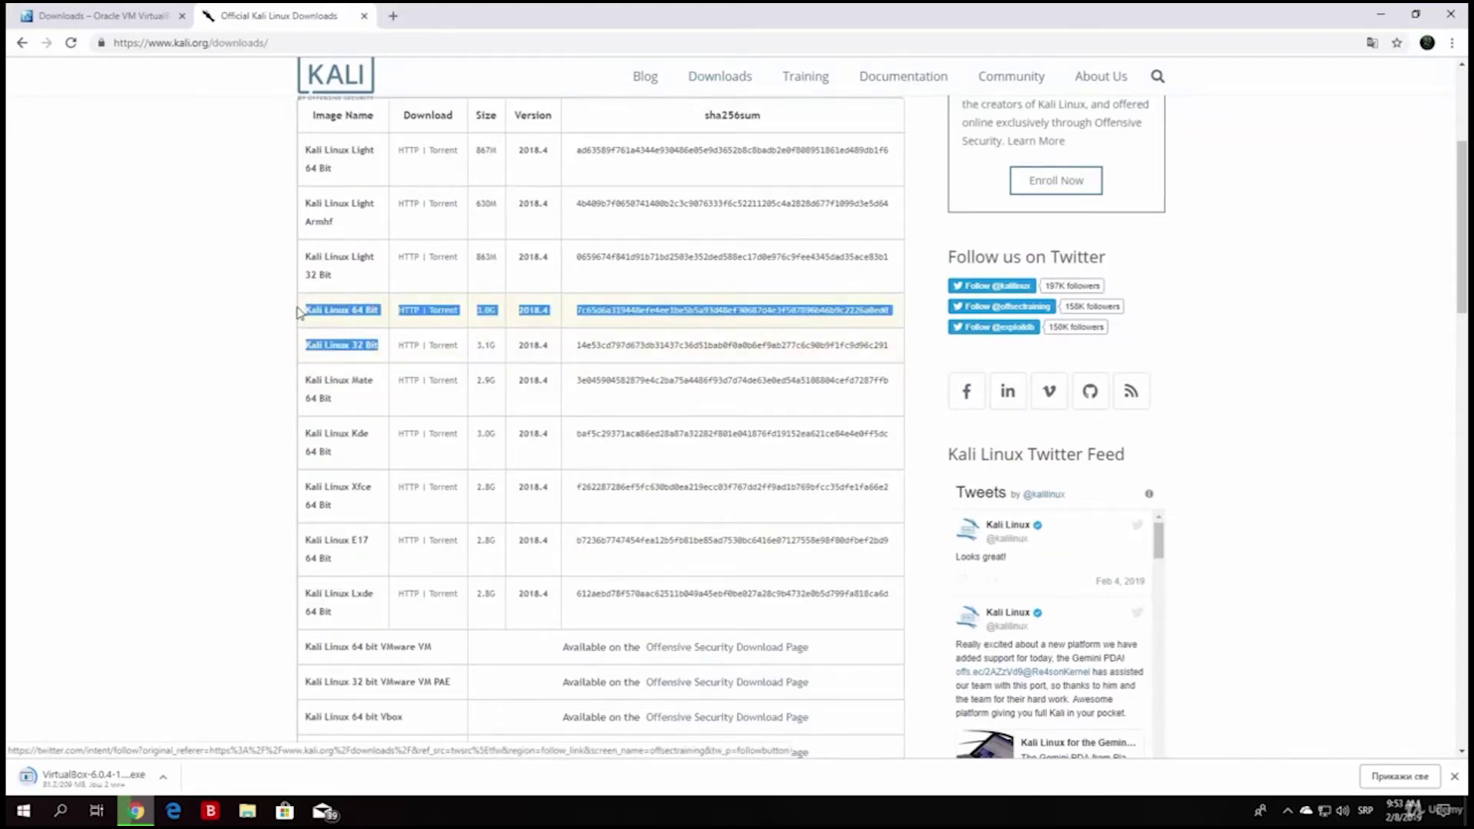
left_click(120, 348)
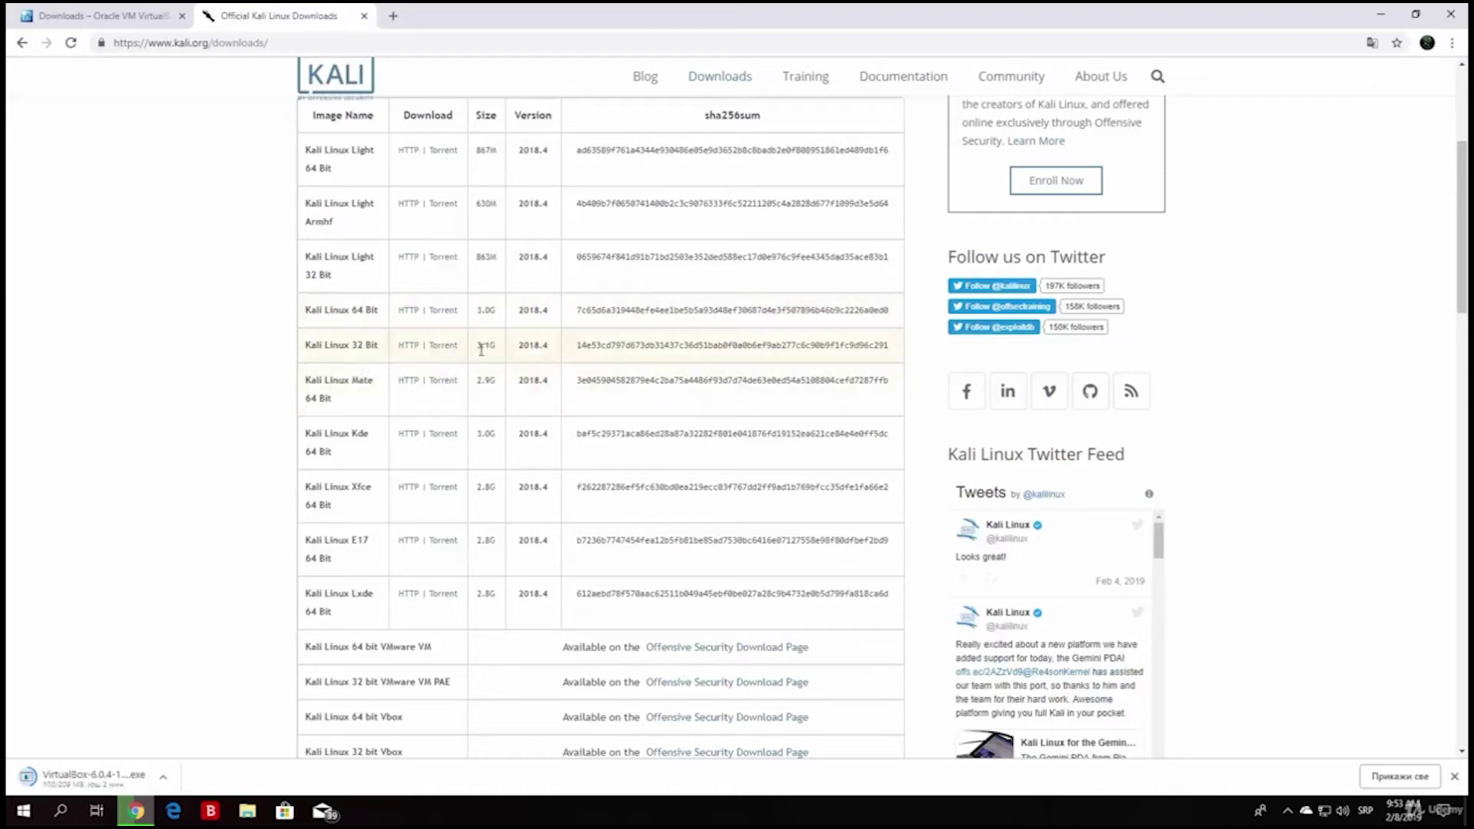
left_click_drag(477, 347, 479, 317)
left_click(142, 338)
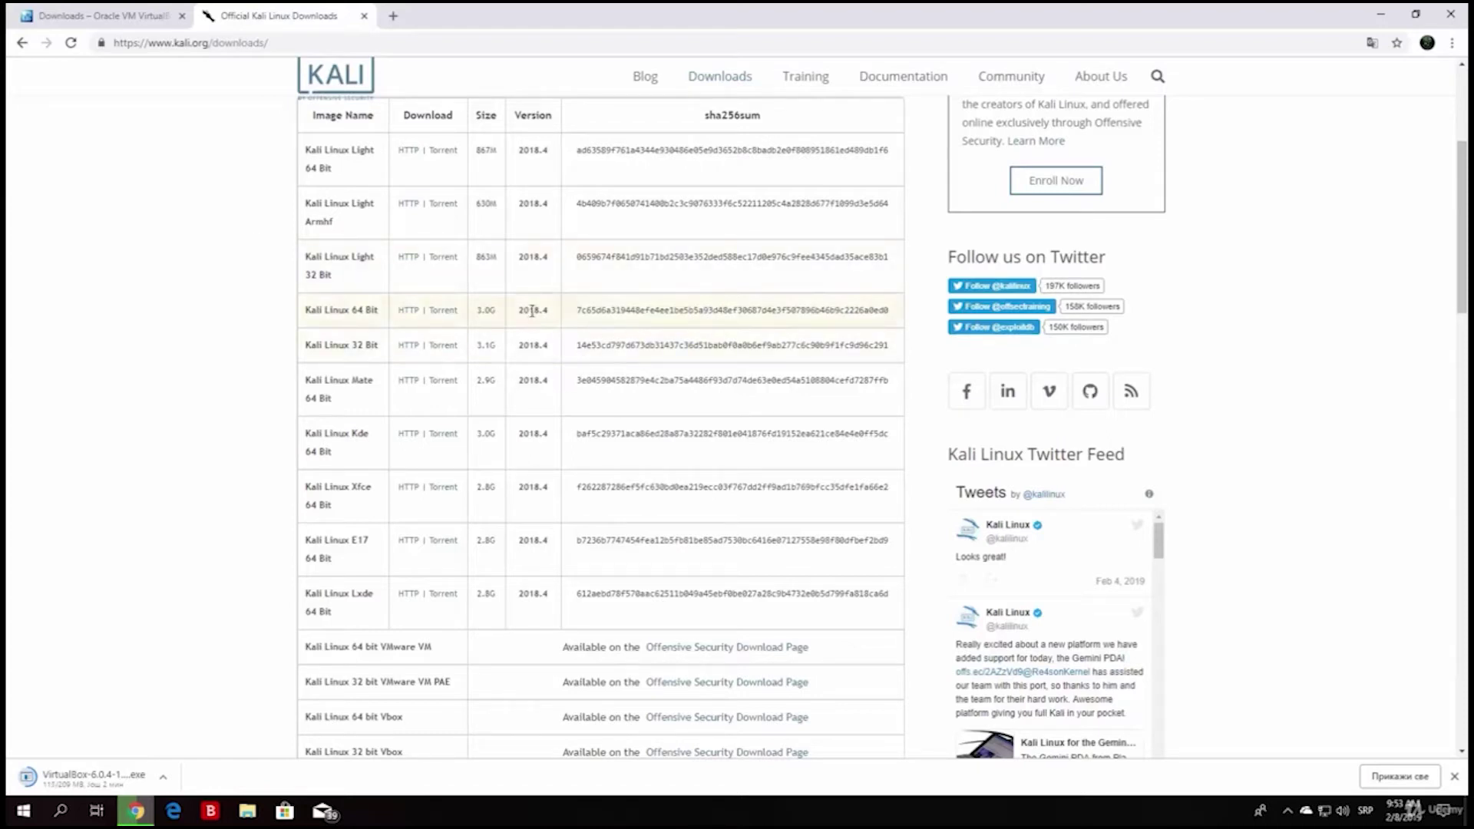
left_click(405, 313)
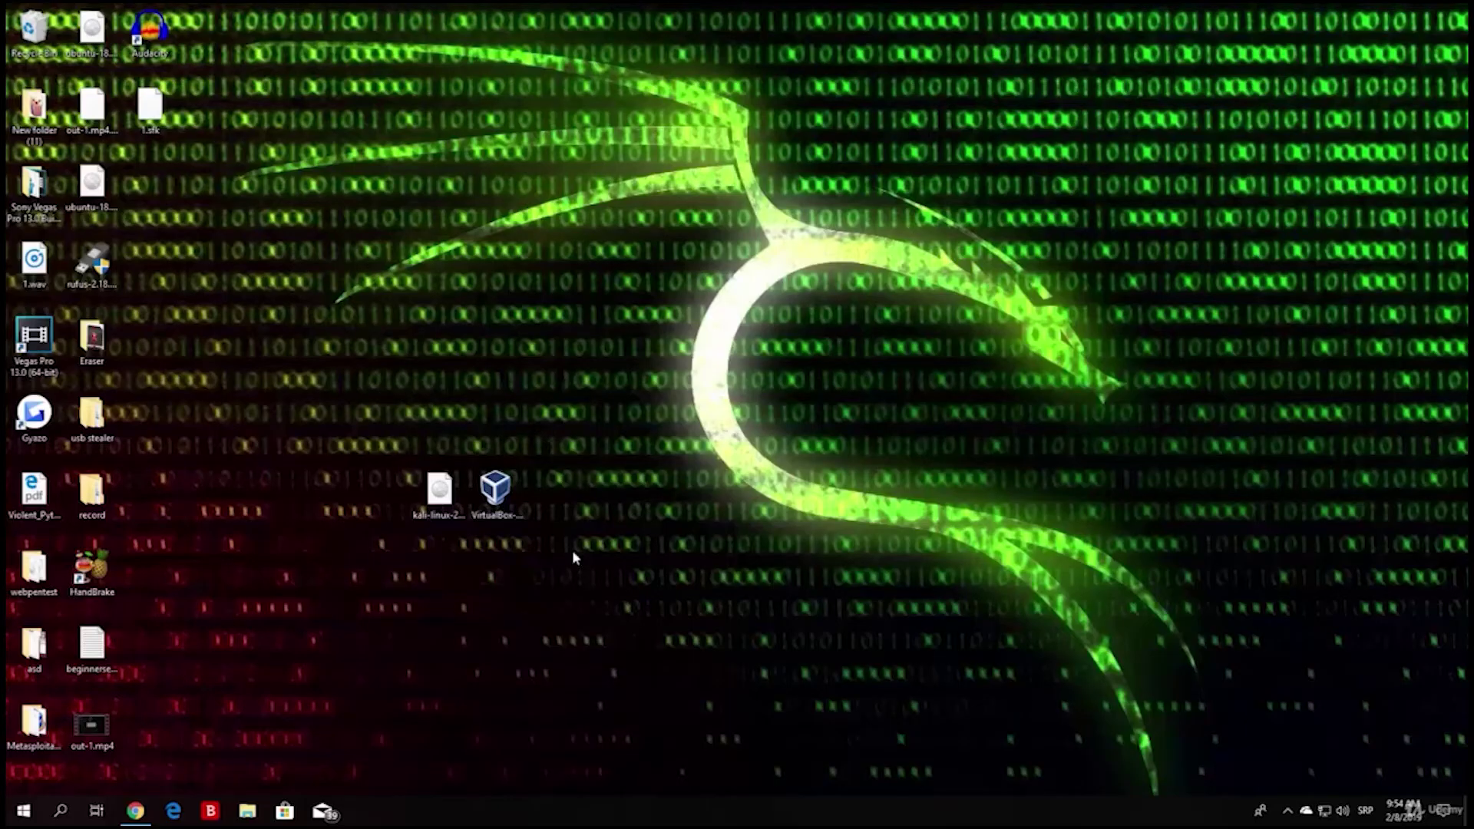
Step: Move the Kali Linux ISO and the VirtualBox installer together to a higher free spot on the desktop
left_click_drag(571, 567, 386, 352)
left_click_drag(491, 499, 662, 361)
left_click(619, 424)
left_click(555, 346)
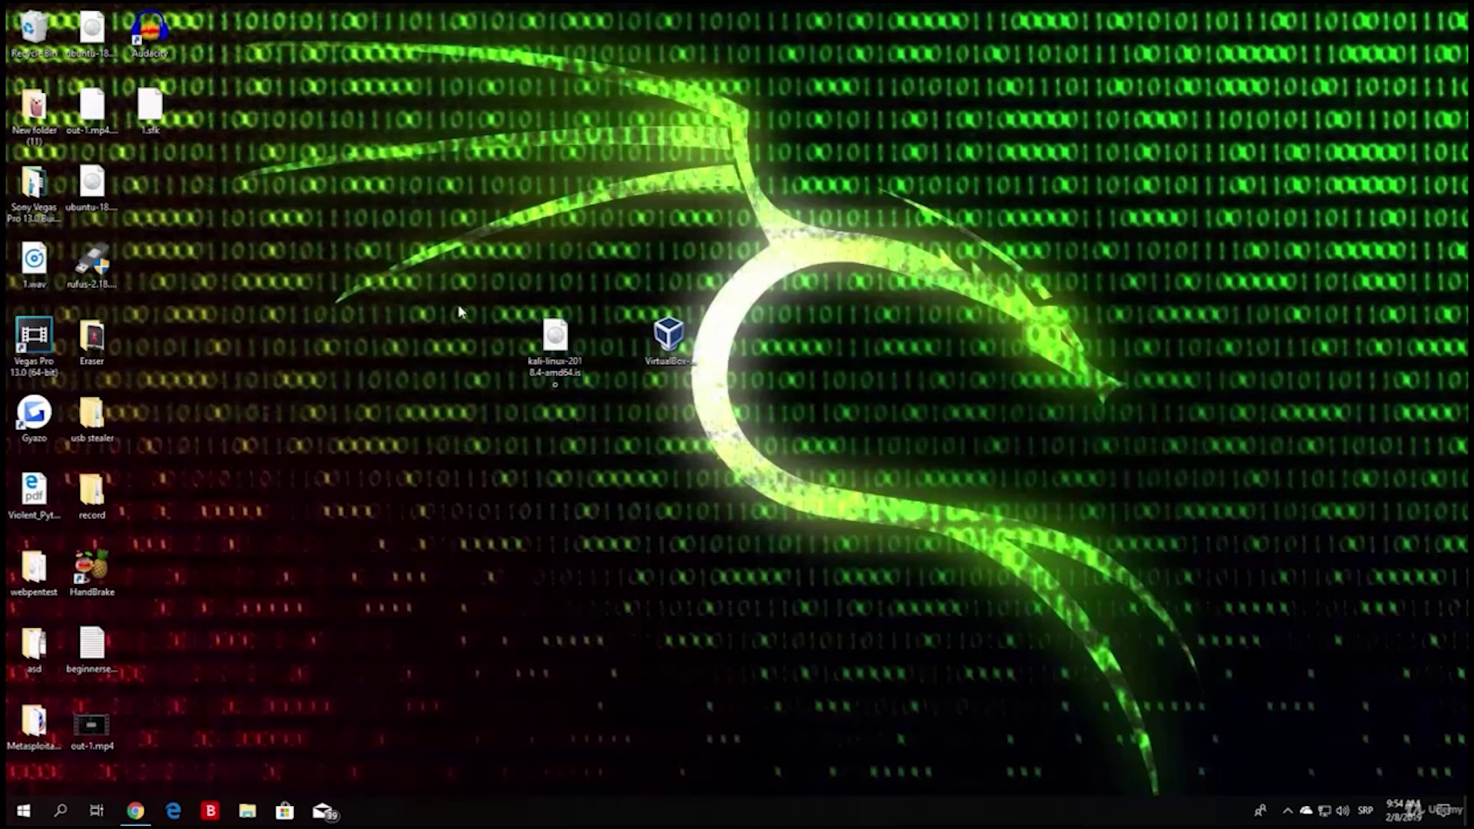
Step: Run the VirtualBox 6.0.4 installer from the desktop
left_click(681, 345)
double_click(681, 347)
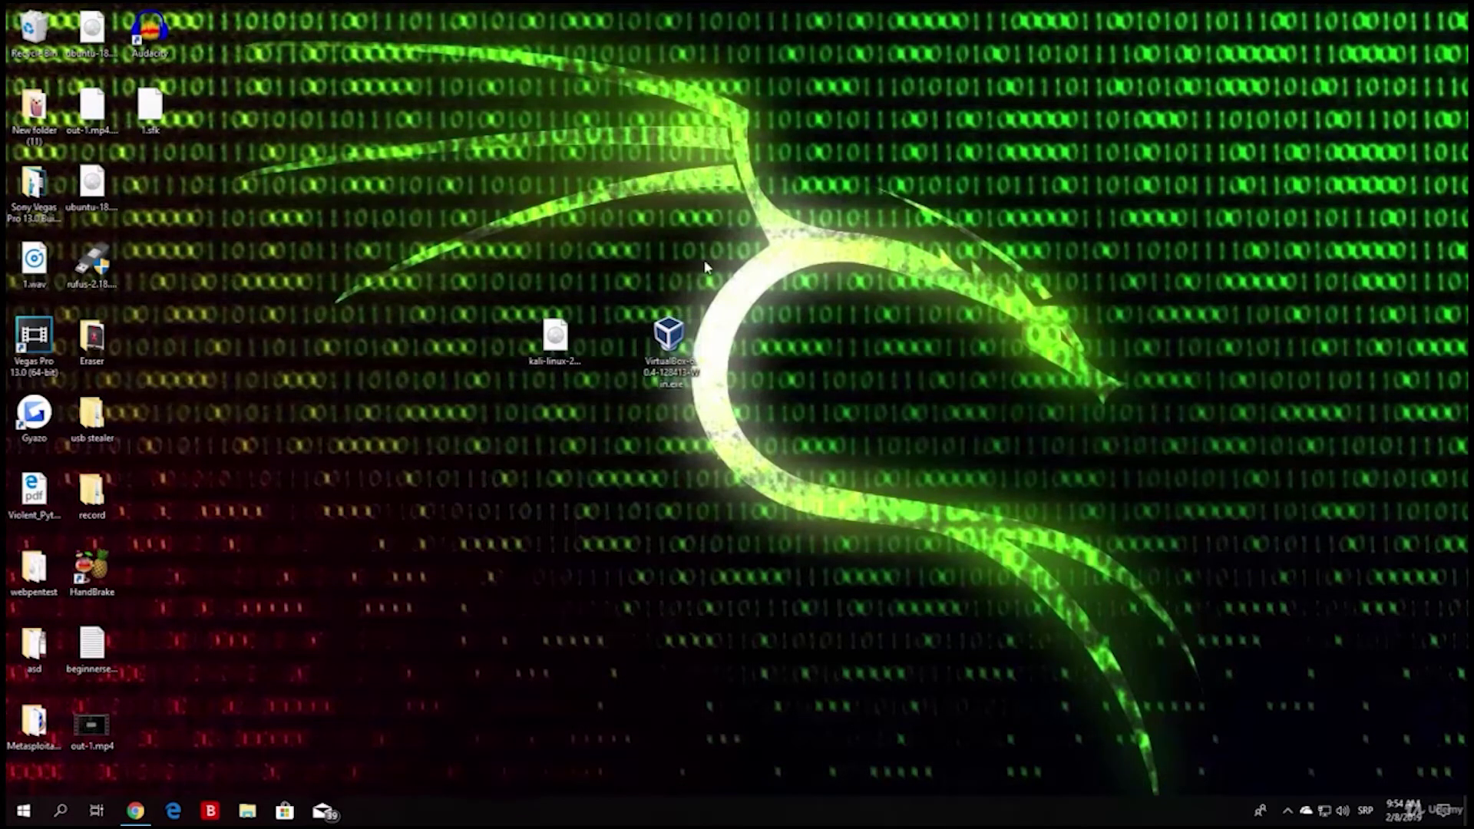
left_click(682, 347)
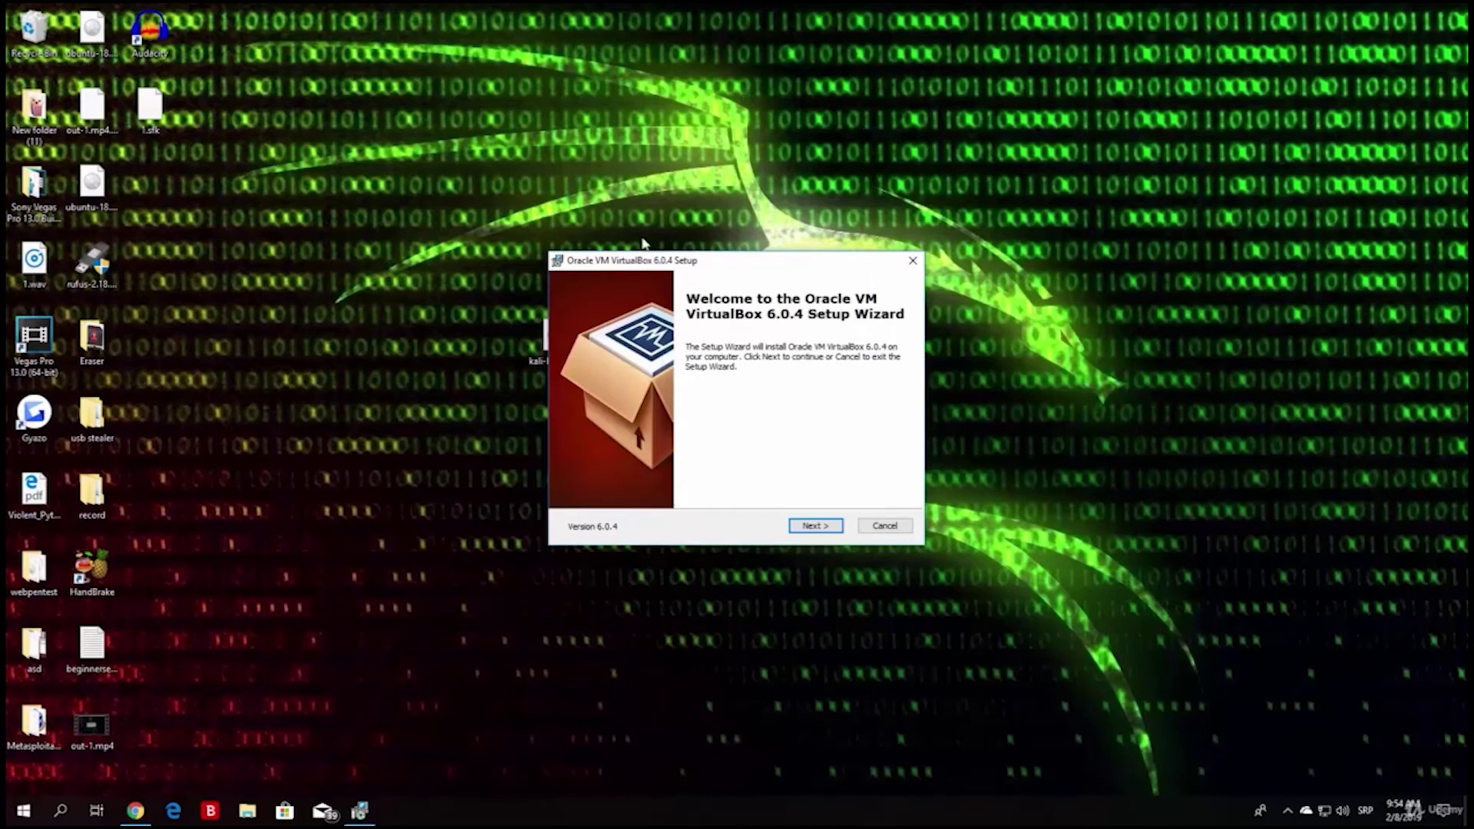
Step: Accept the default features, install location, shortcuts and file associations in the VirtualBox setup wizard
left_click(826, 530)
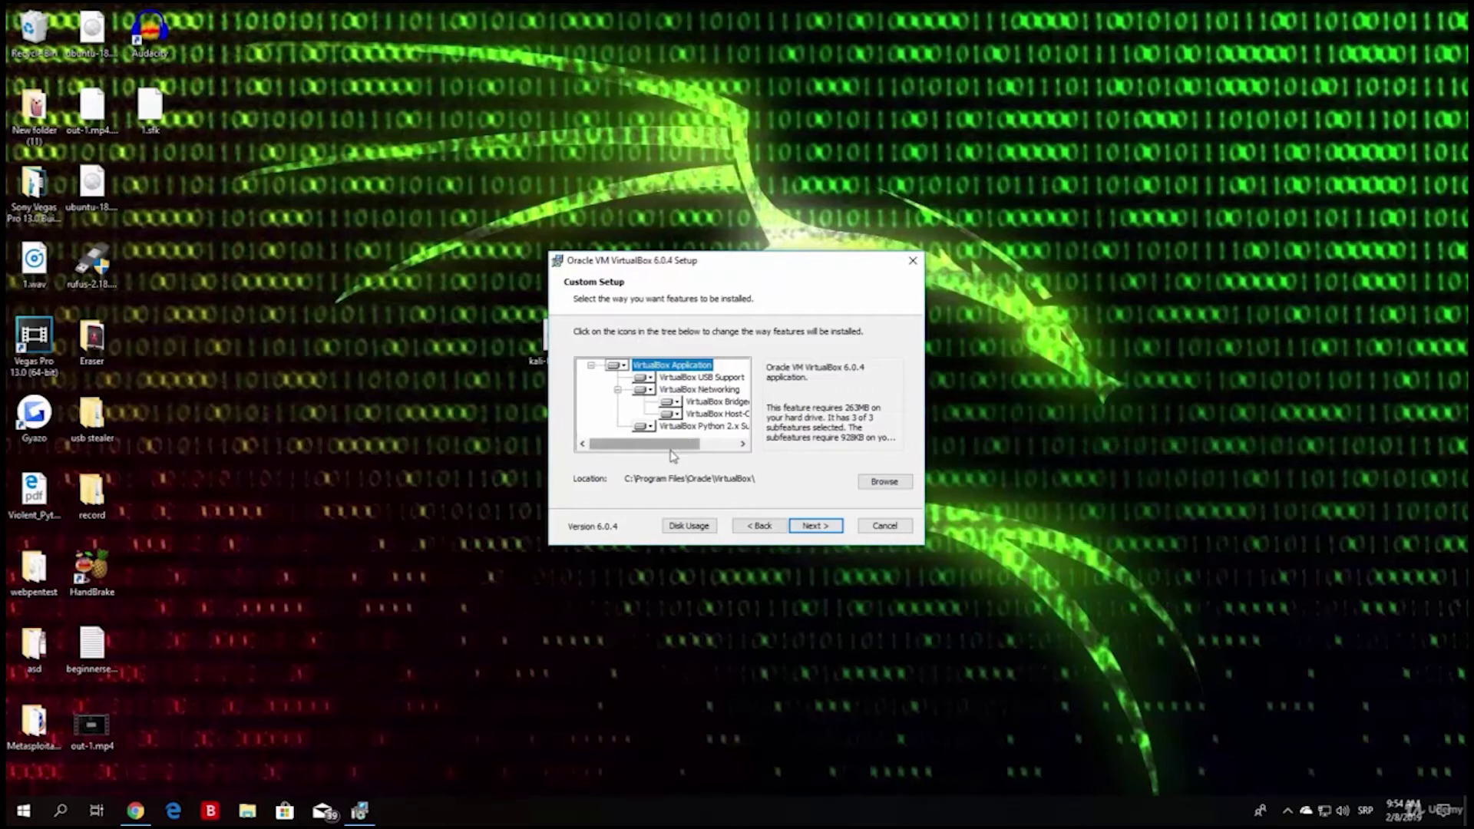
left_click_drag(675, 444, 647, 459)
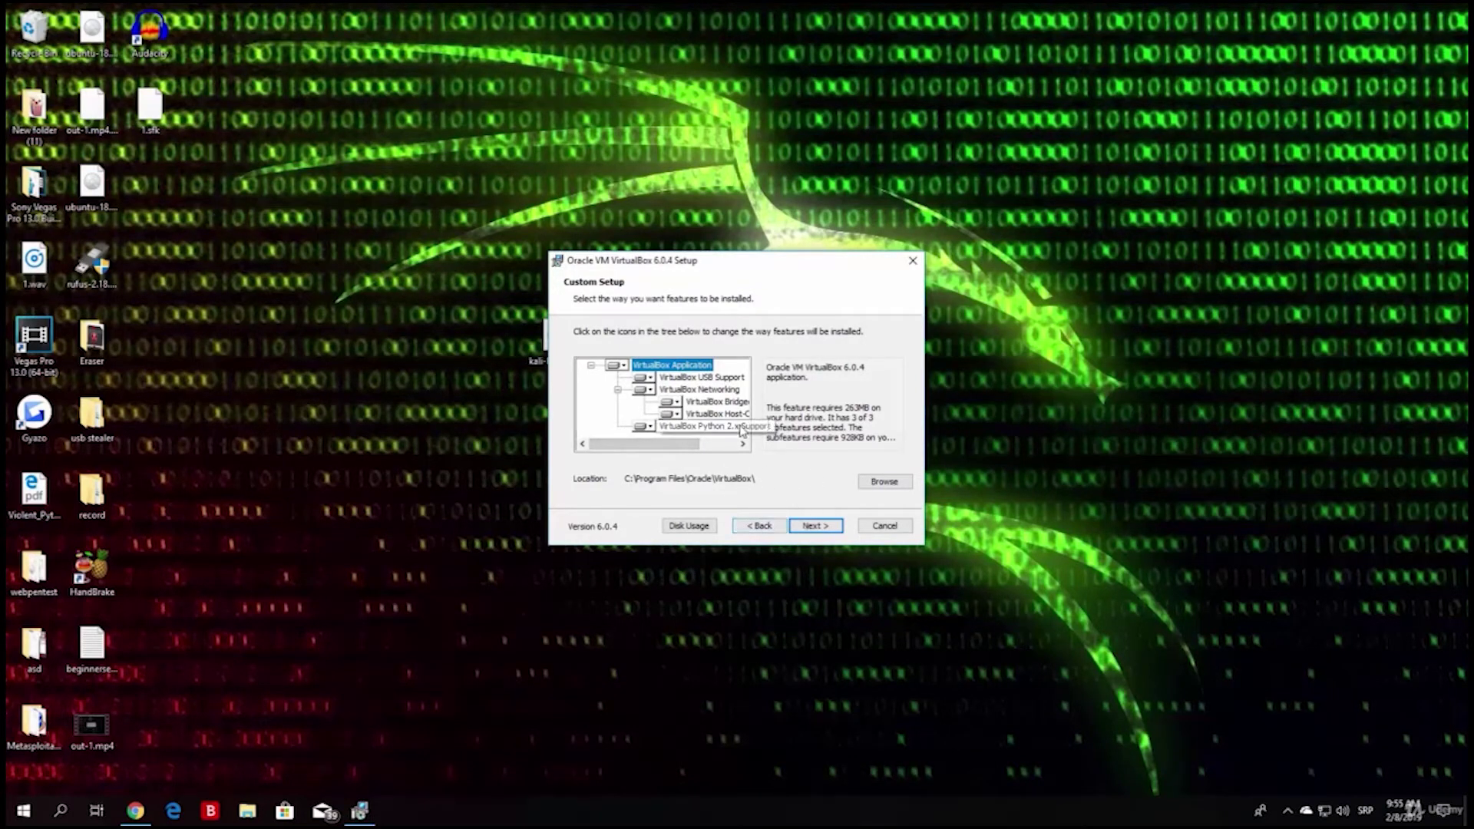
left_click(823, 527)
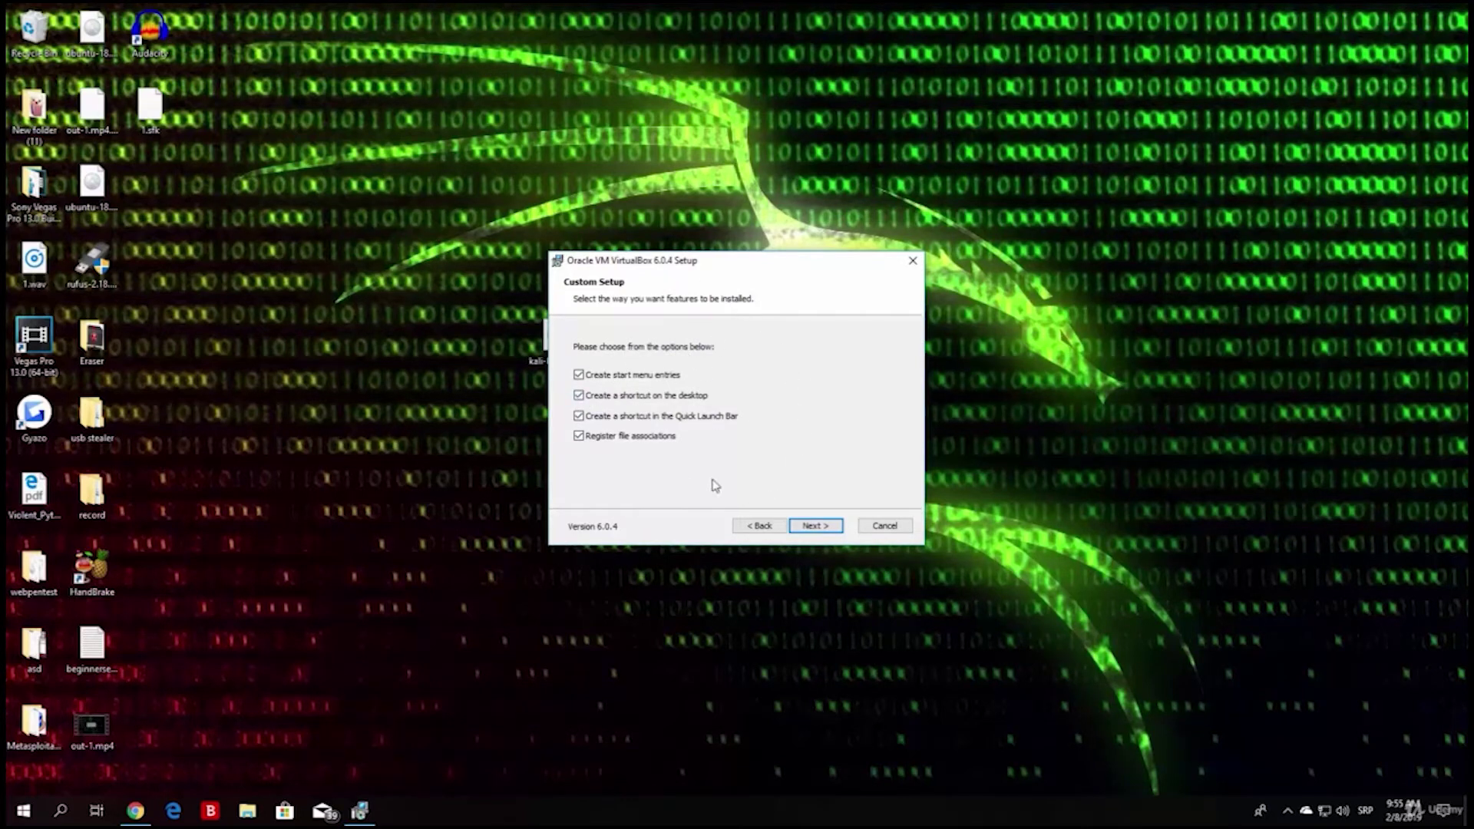
left_click(816, 529)
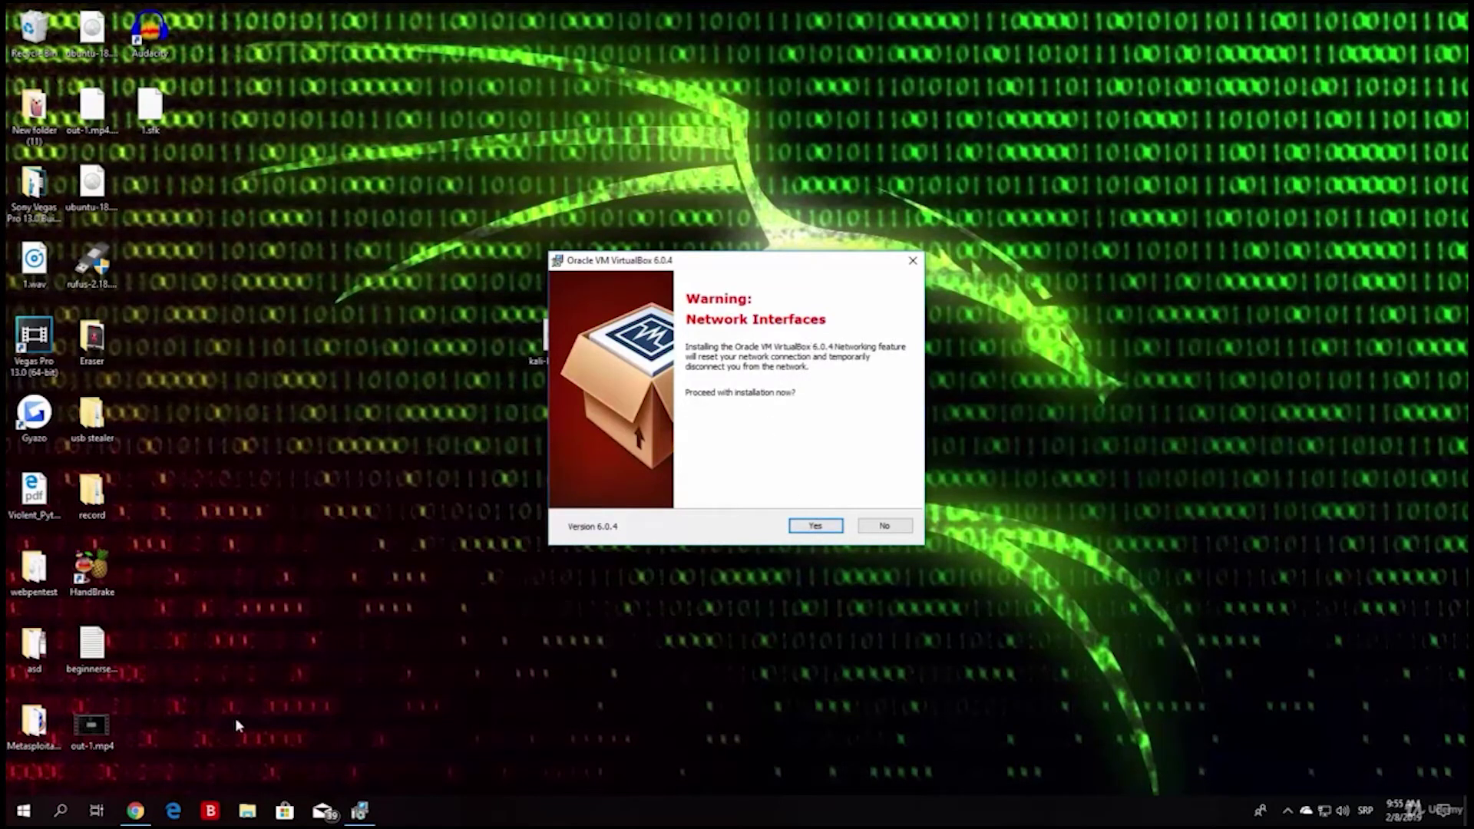
Step: Accept the network interface reset, install VirtualBox 6.0.4 and finish the setup with the program set to start
left_click(816, 526)
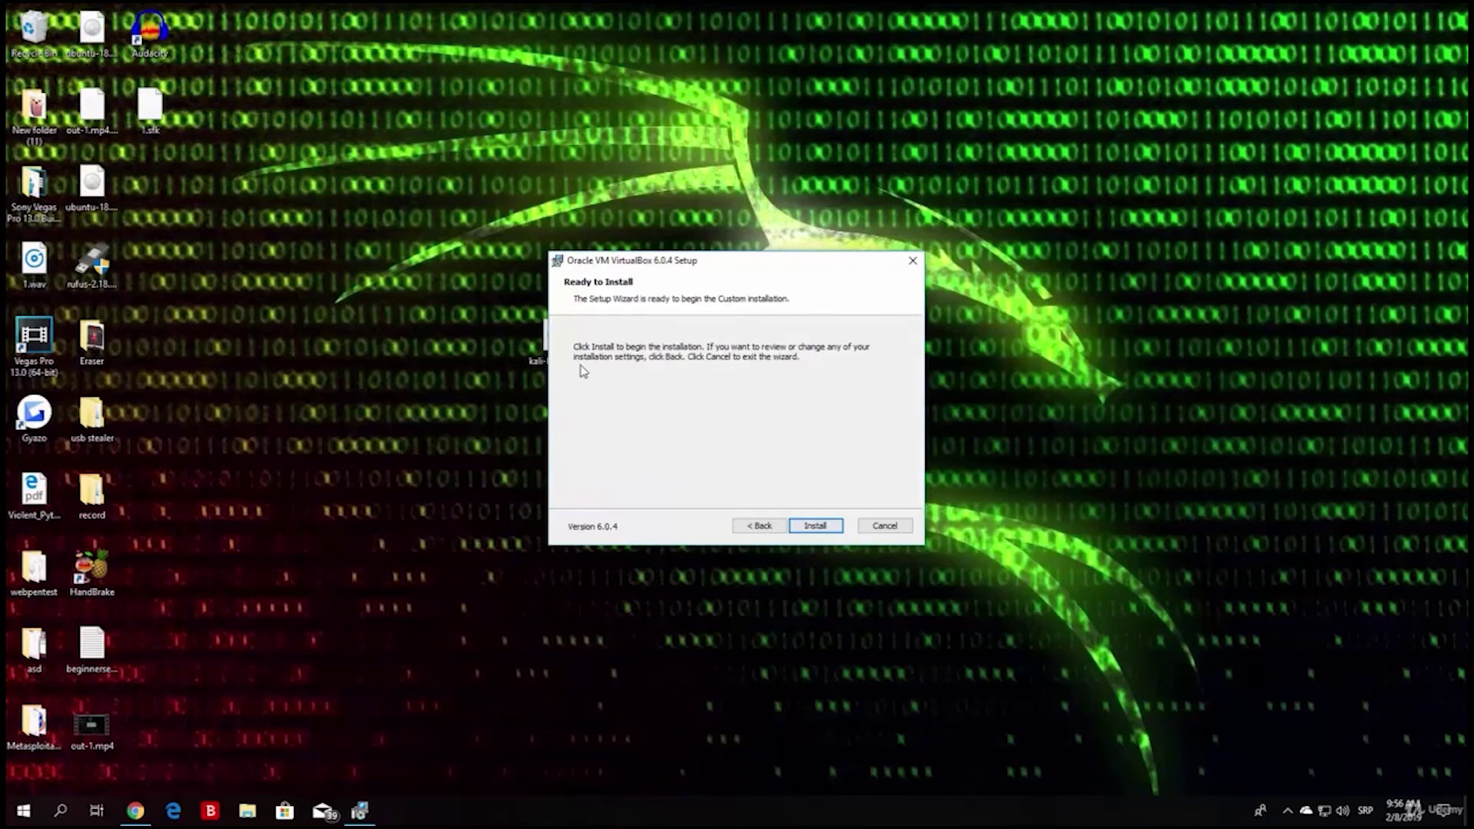
left_click(815, 526)
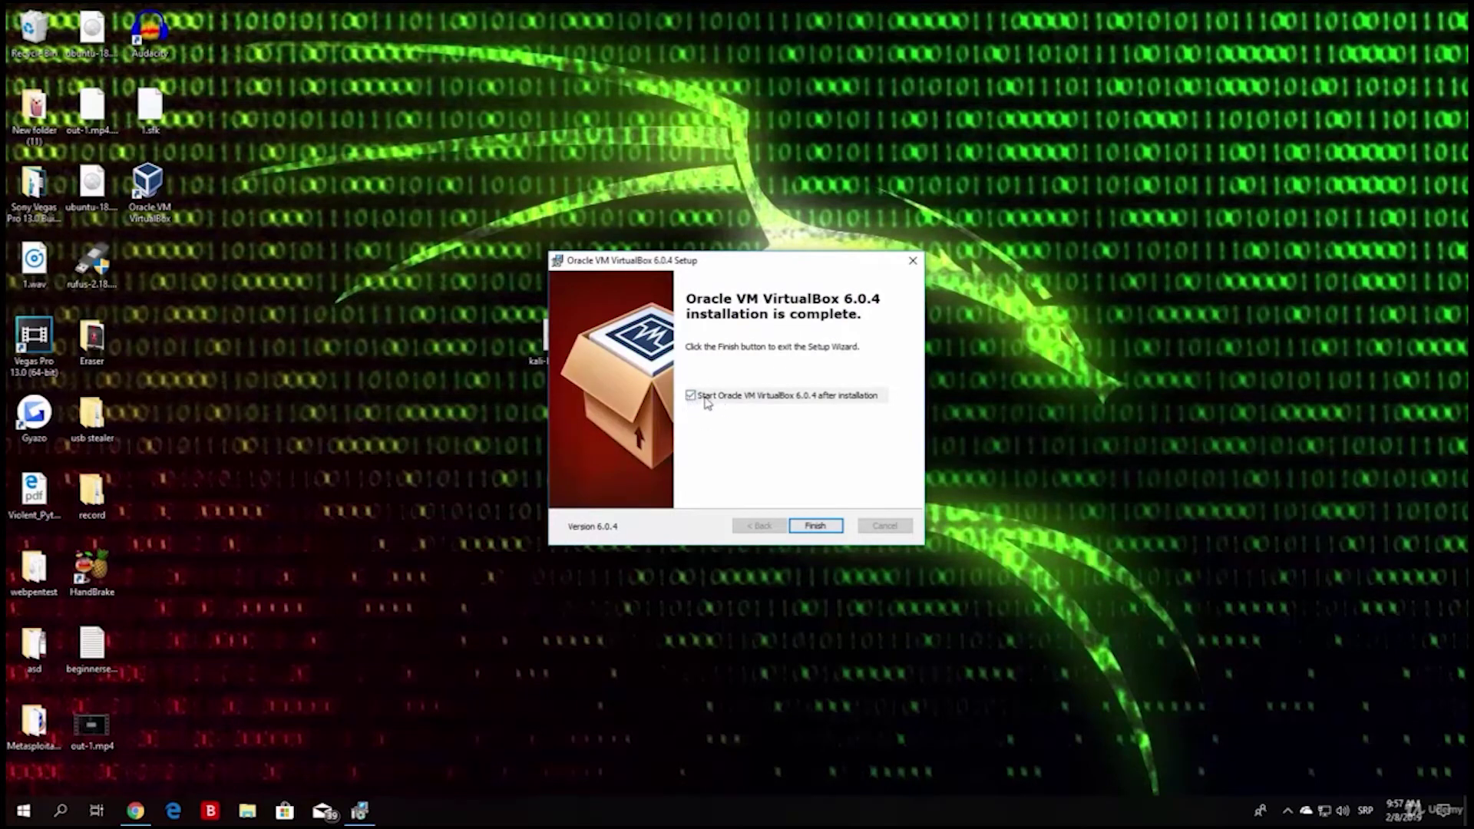
left_click(814, 526)
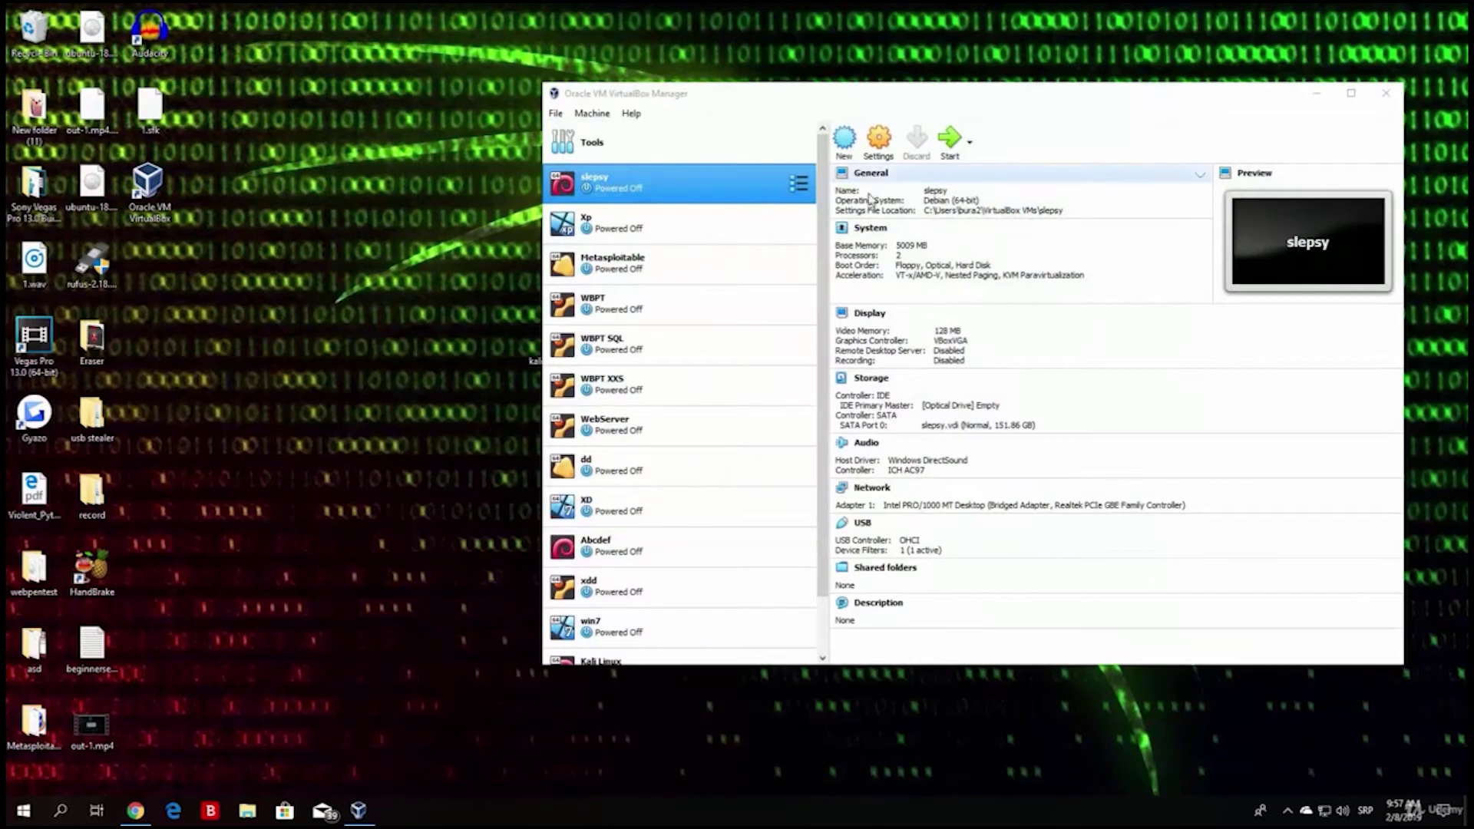
Step: Look through the list of existing virtual machines in VirtualBox Manager and view the details of the Xp machine
scroll(817, 430, "down", 1)
scroll(806, 323, "up", 1)
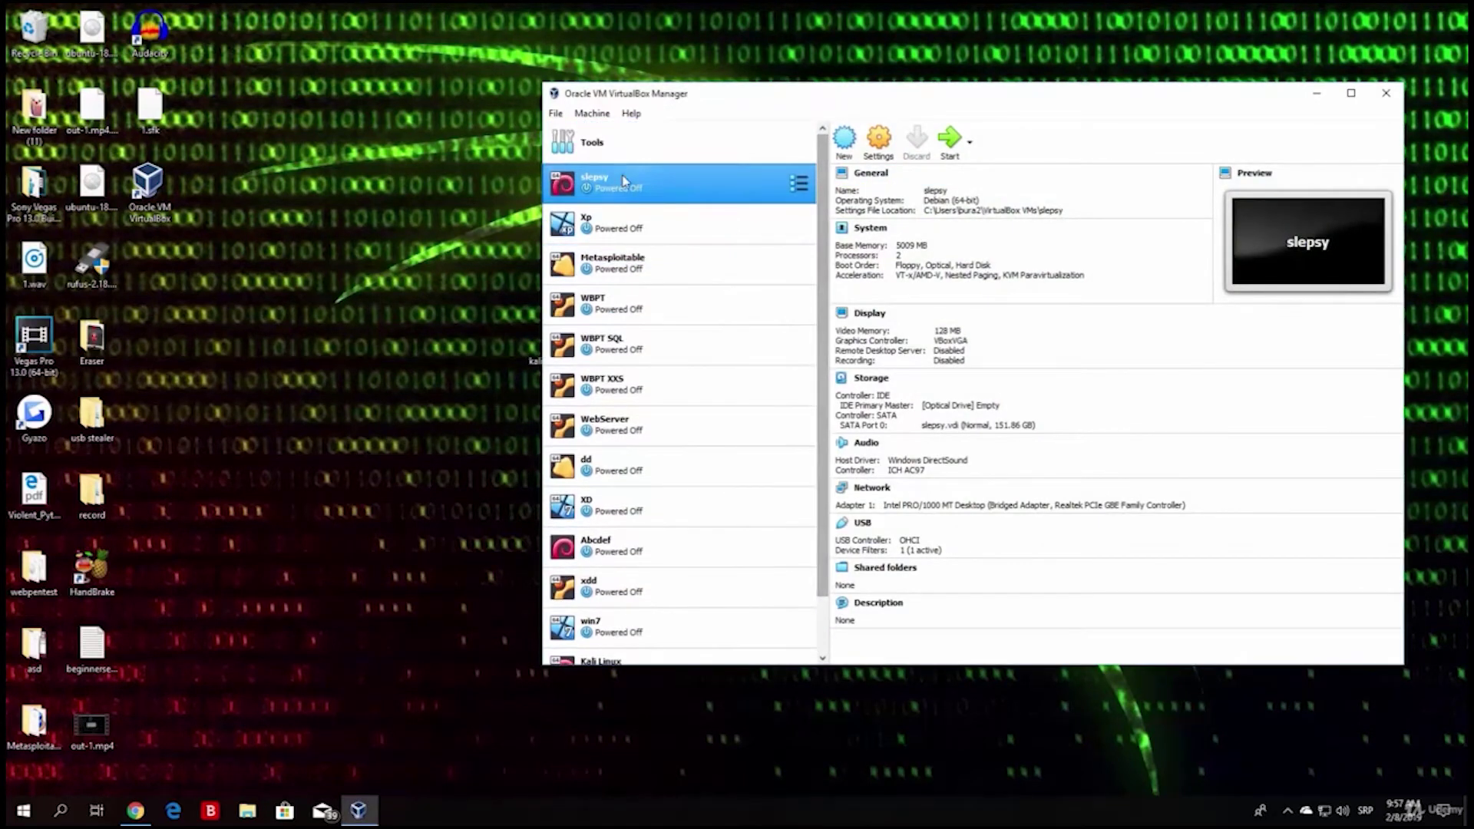
scroll(825, 199, "down", 2)
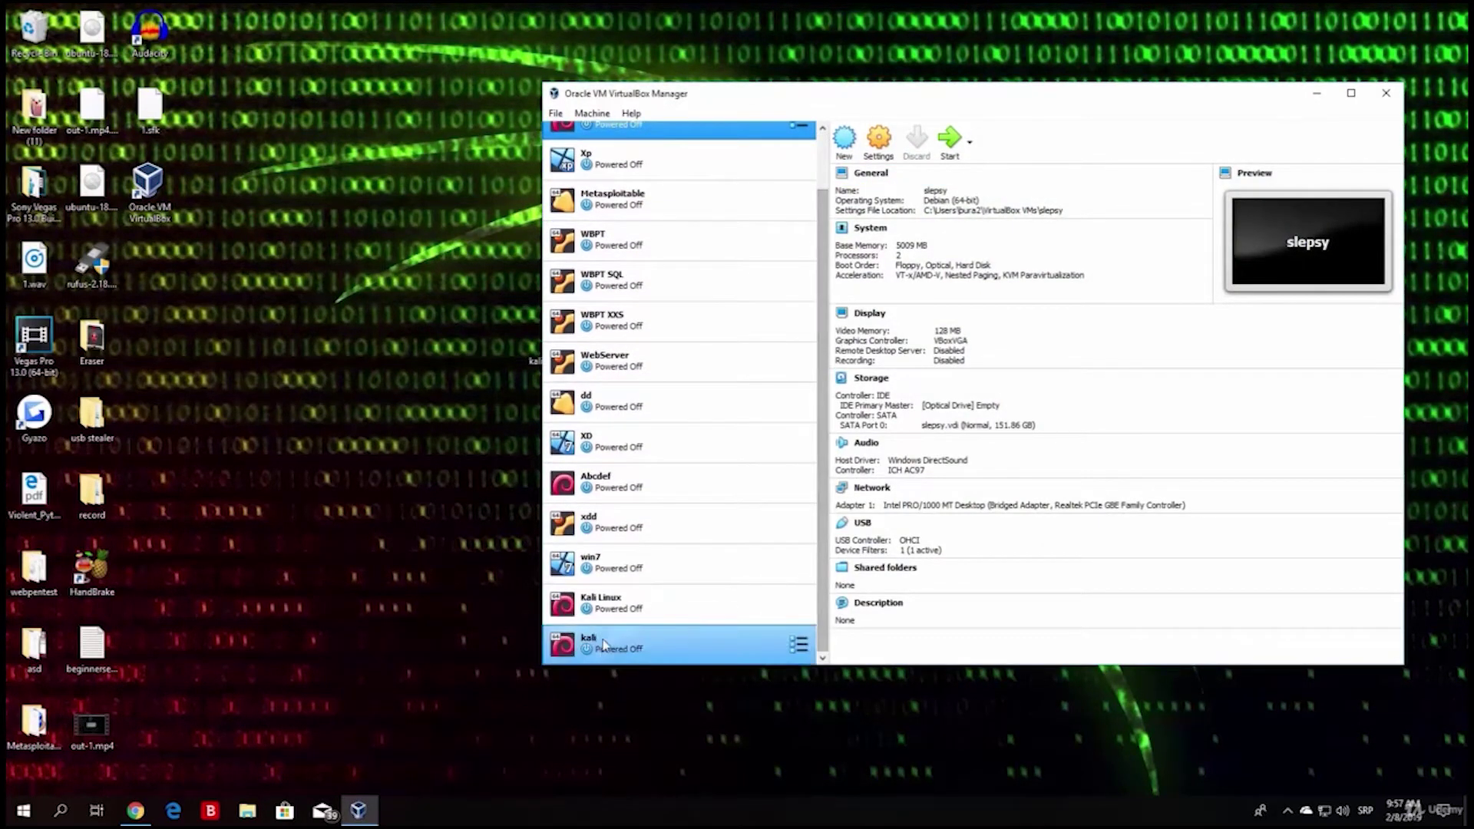
left_click(606, 611)
left_click(619, 581)
left_click_drag(619, 581, 637, 162)
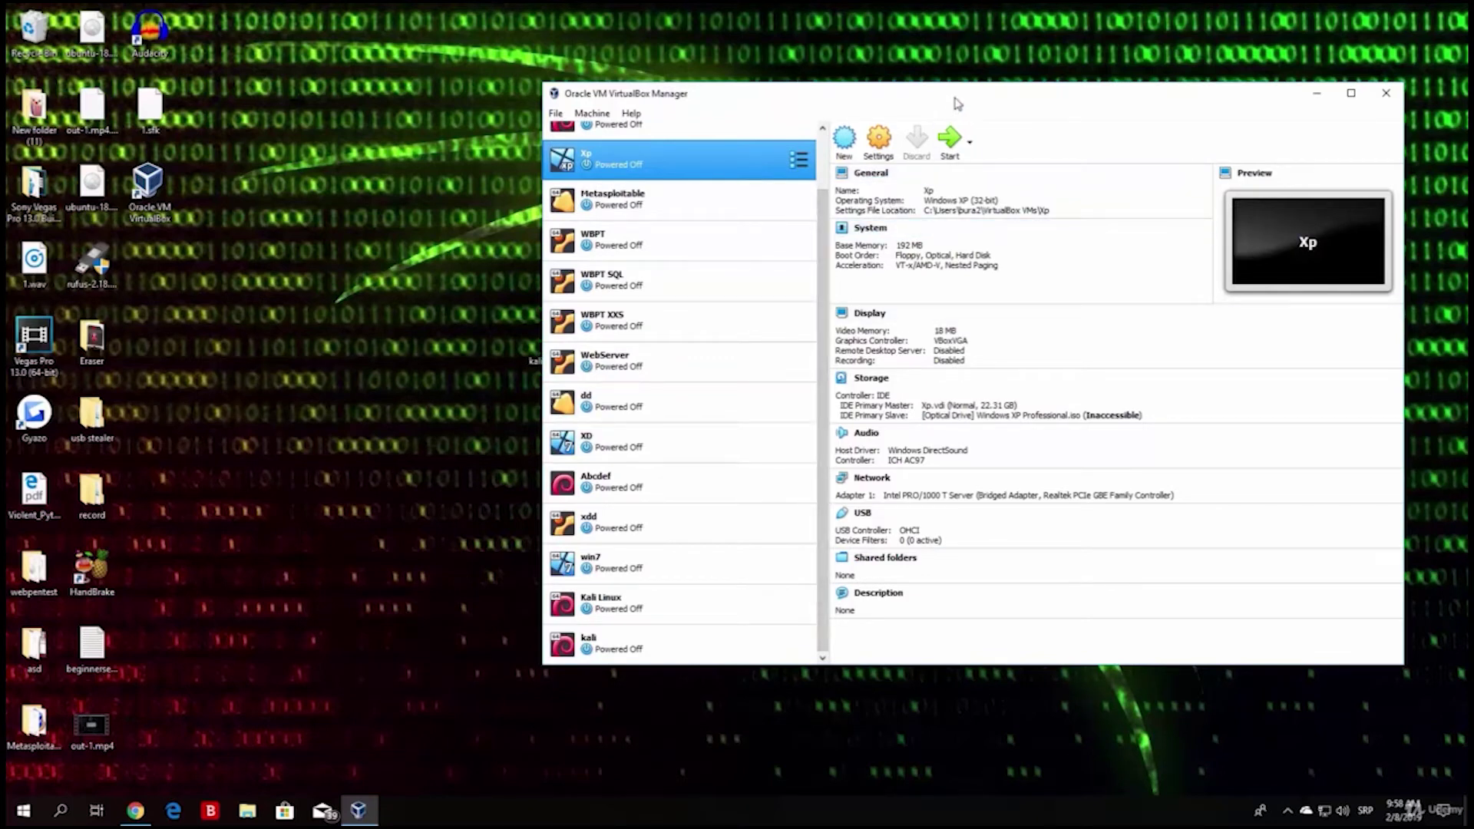
Step: Start creating a new virtual machine named ethicalhackingmachine, keeping the suggested machine folder
left_click(846, 142)
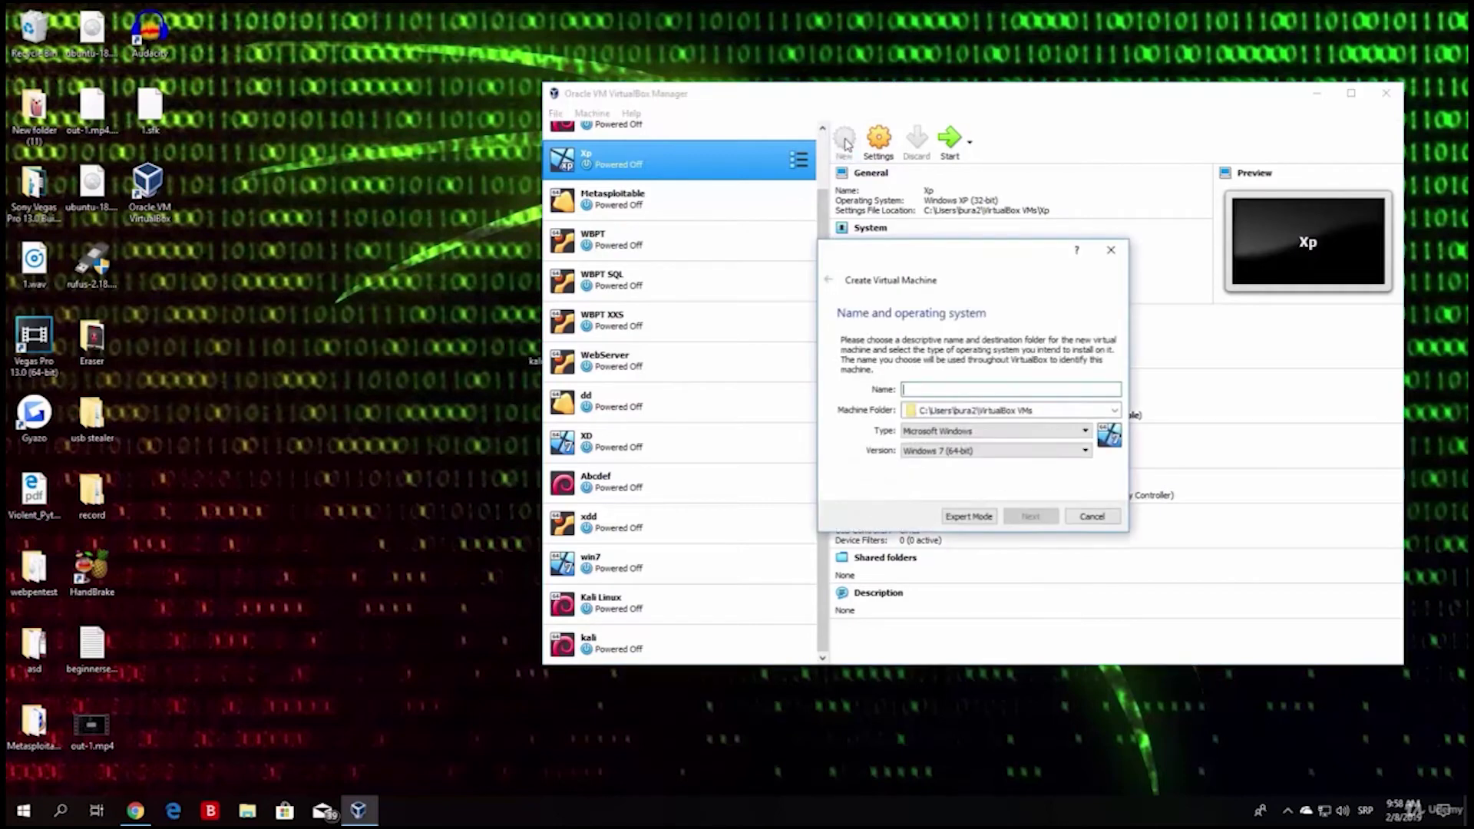
left_click_drag(957, 252, 530, 271)
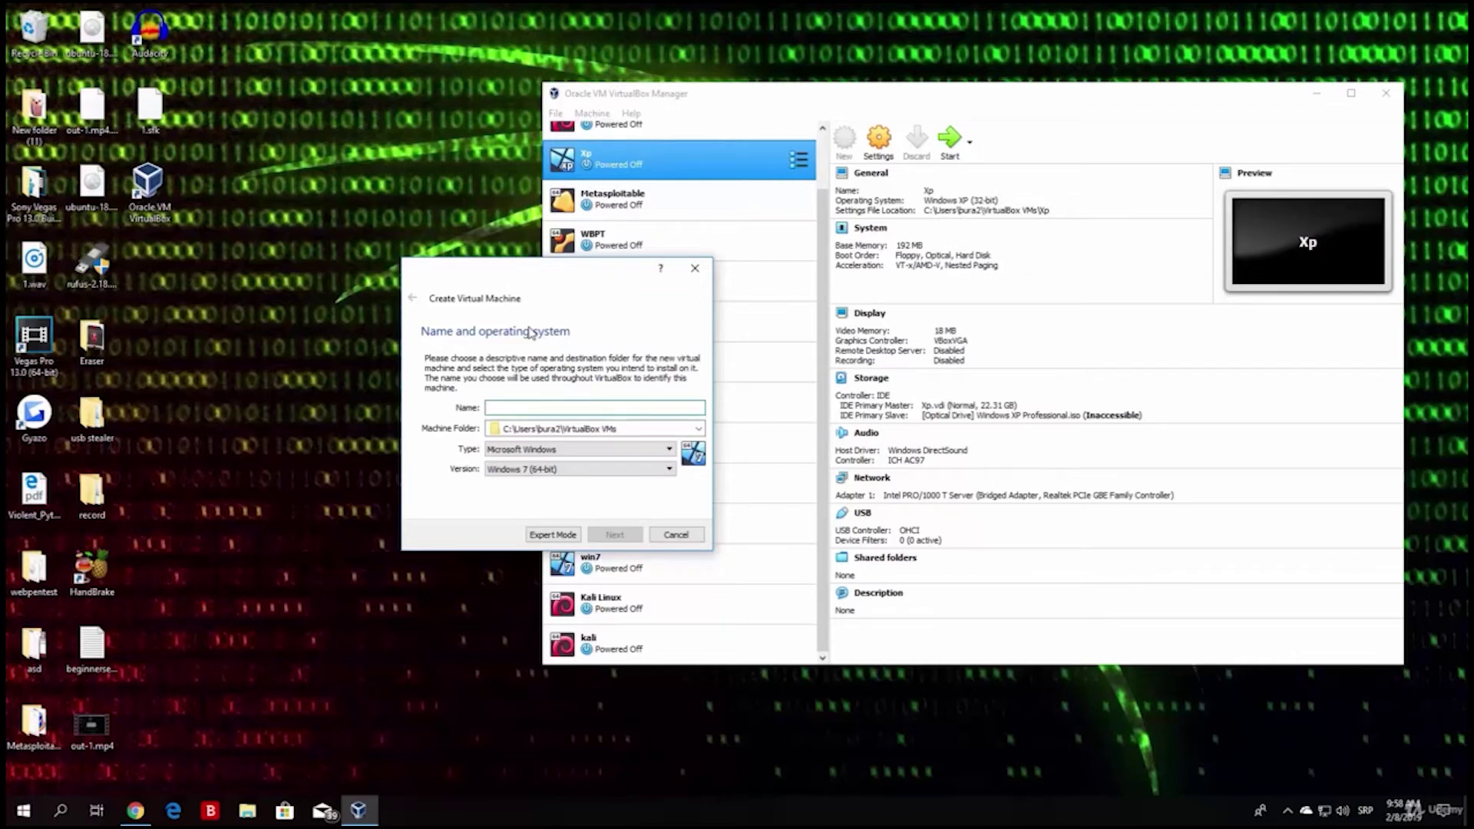
type("ethicalhackingmachine")
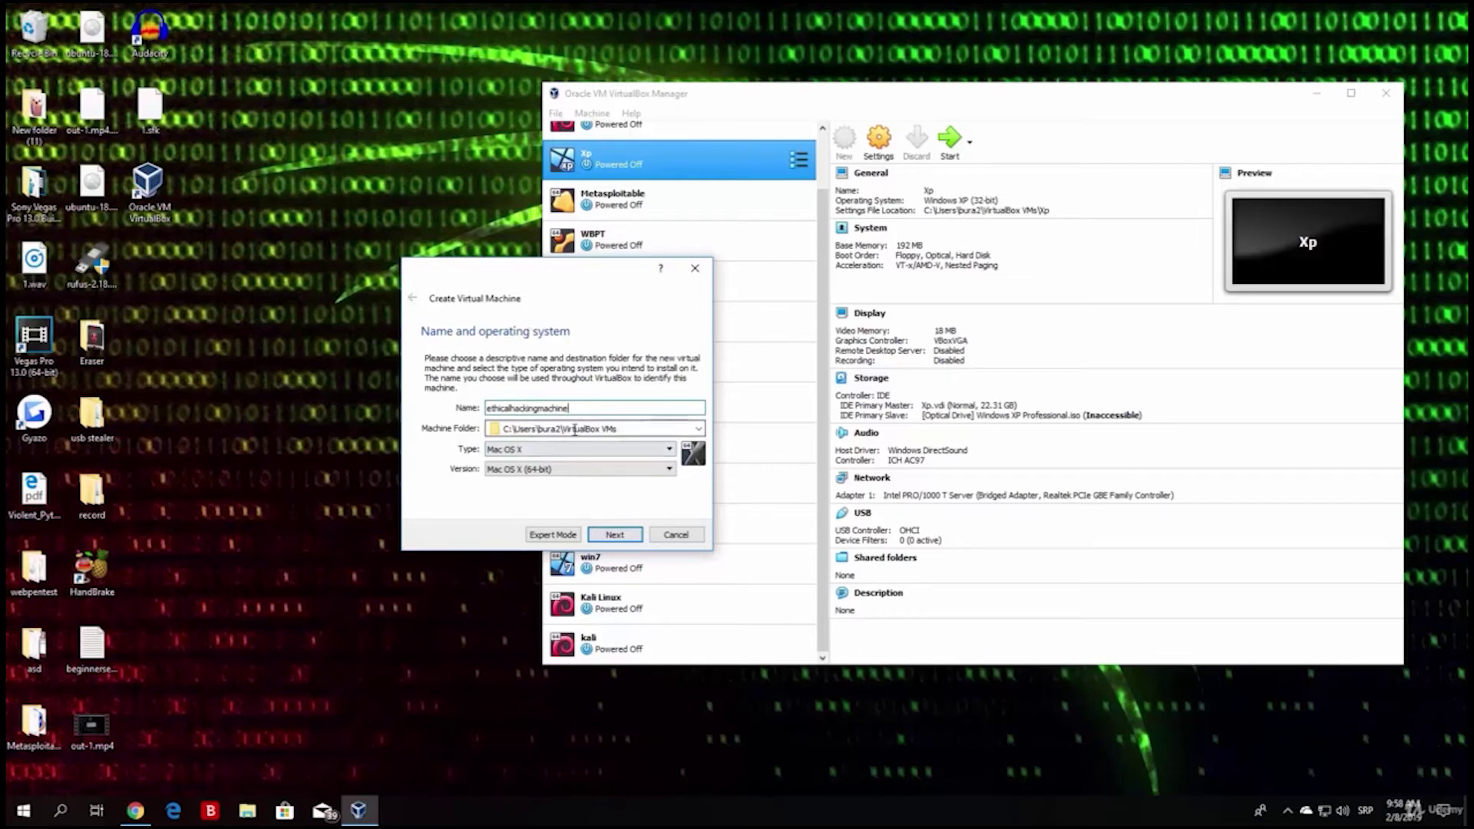
left_click_drag(618, 428, 471, 440)
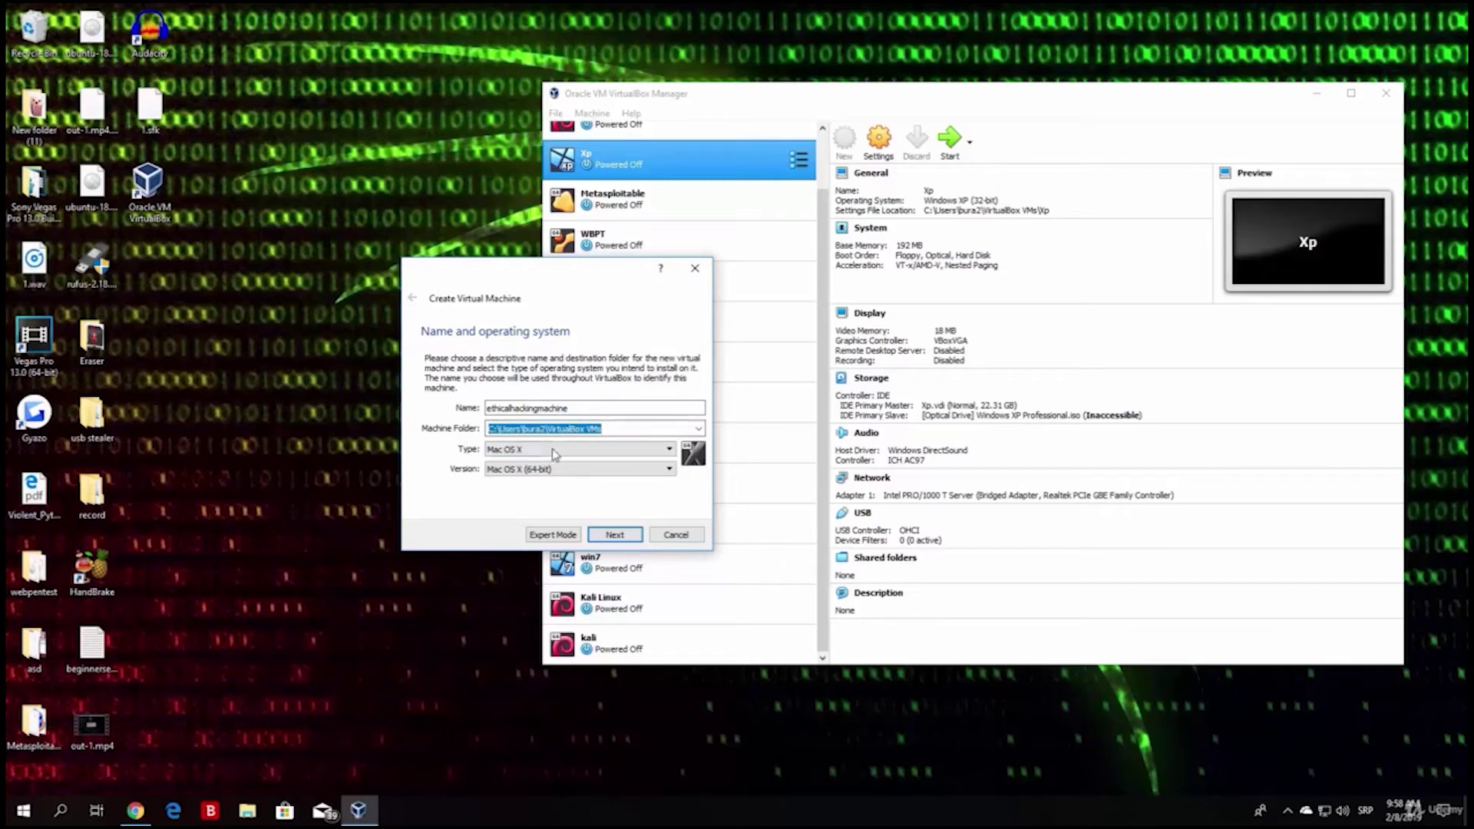
Step: Set the new machine's type to Linux and its version to Debian (64-bit), and continue to the memory size
left_click(505, 455)
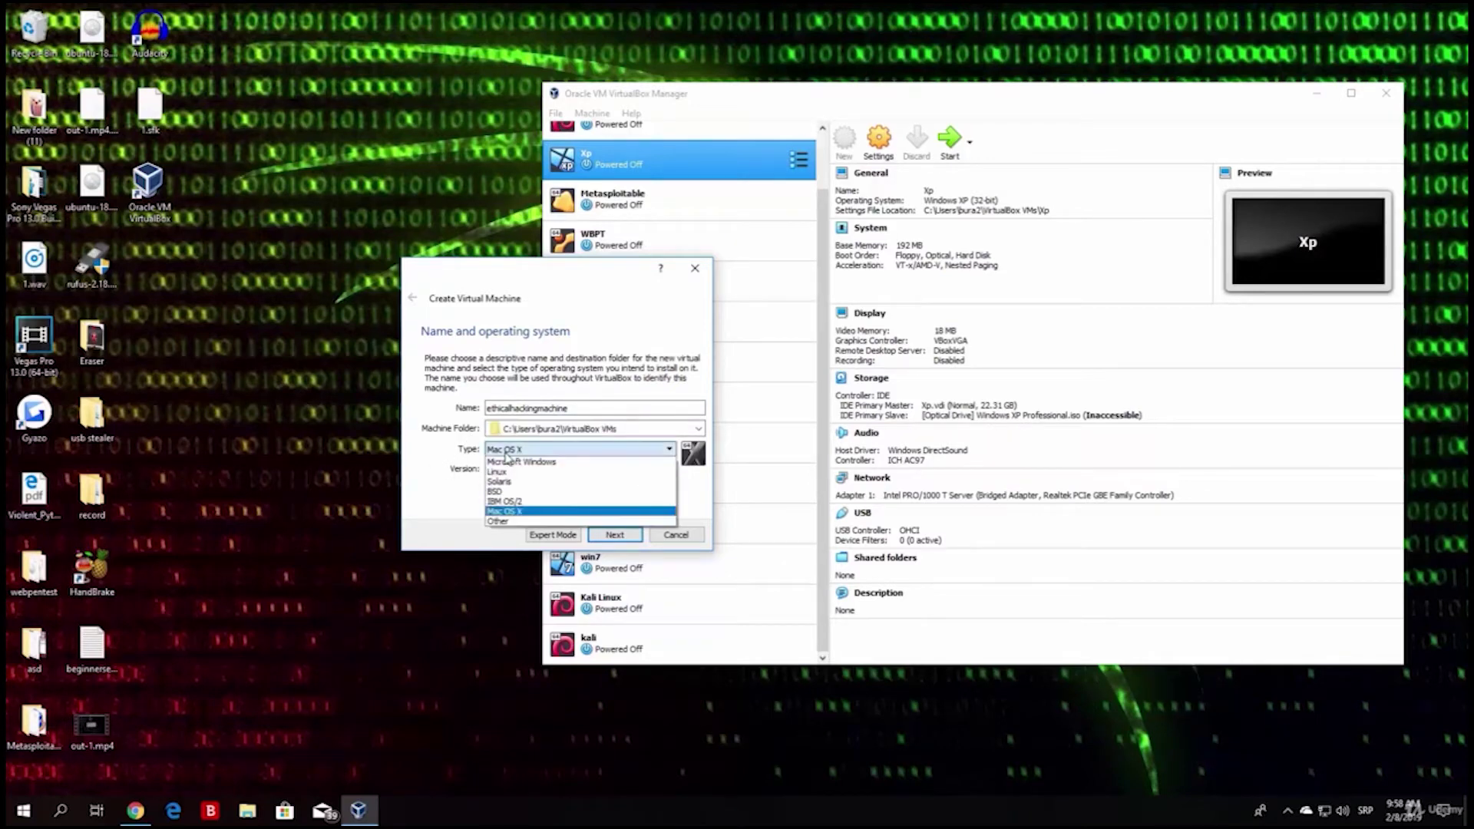
left_click(509, 474)
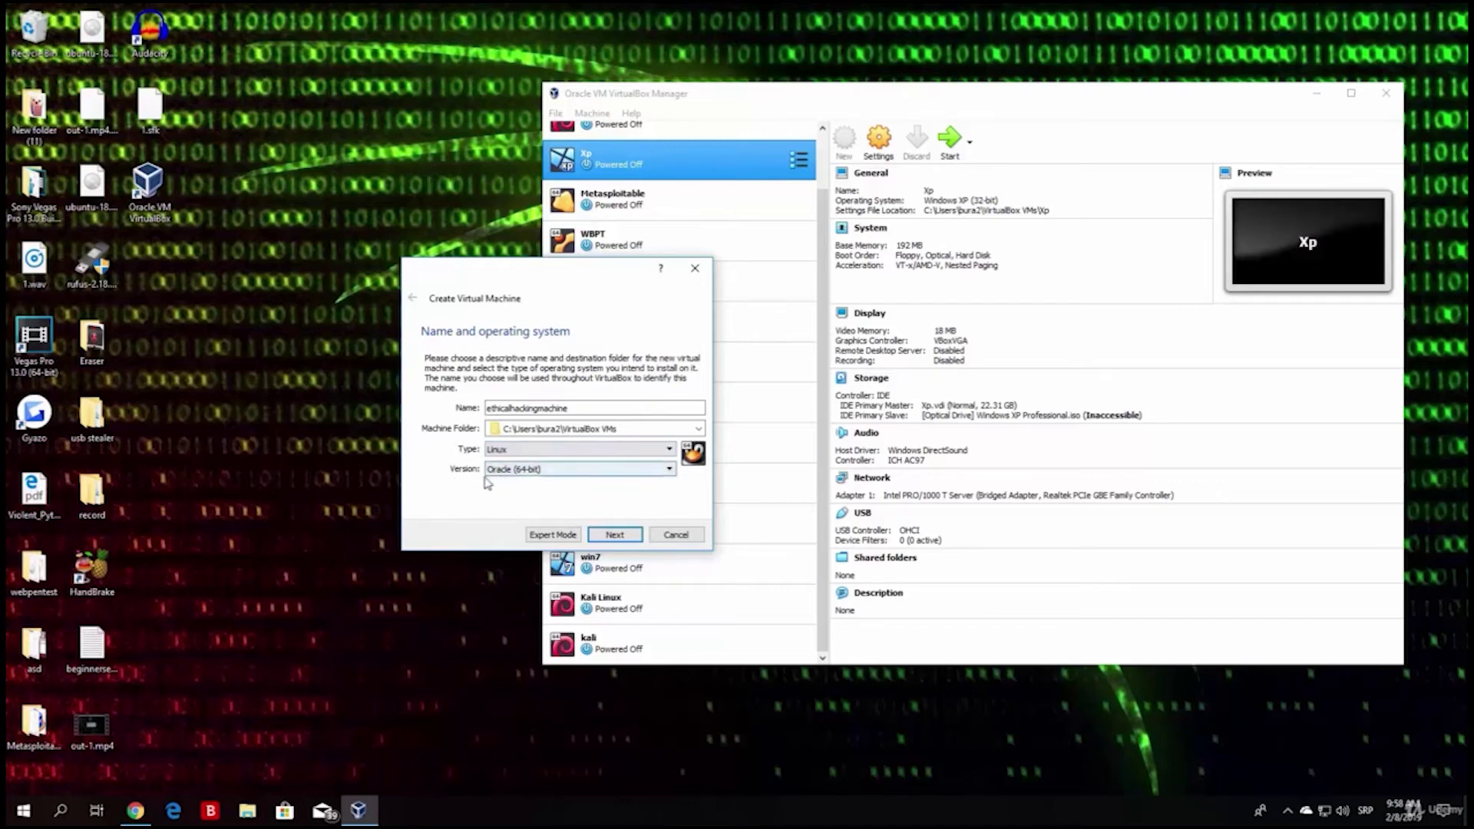
left_click(535, 473)
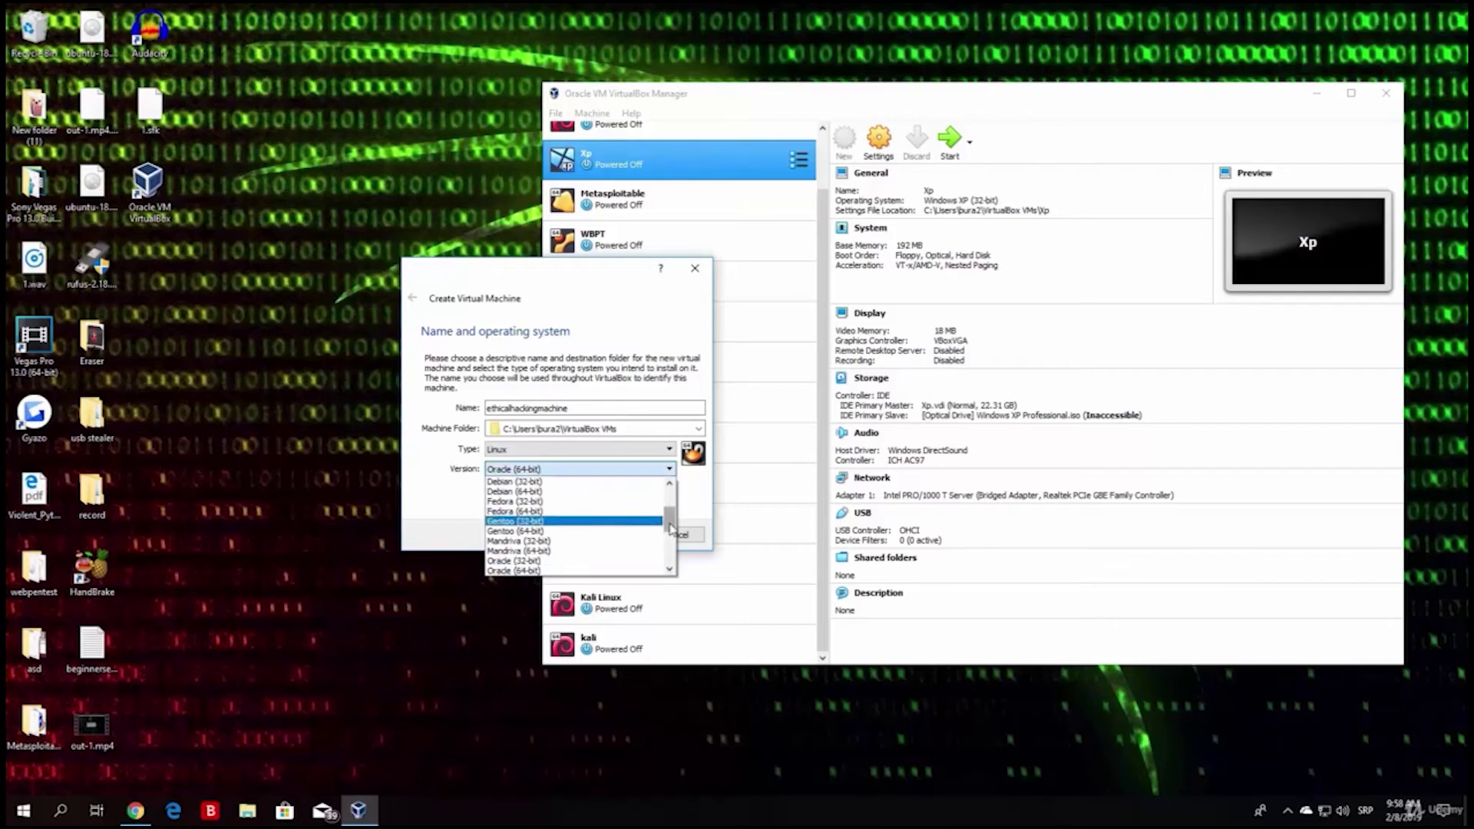
left_click_drag(670, 528, 670, 530)
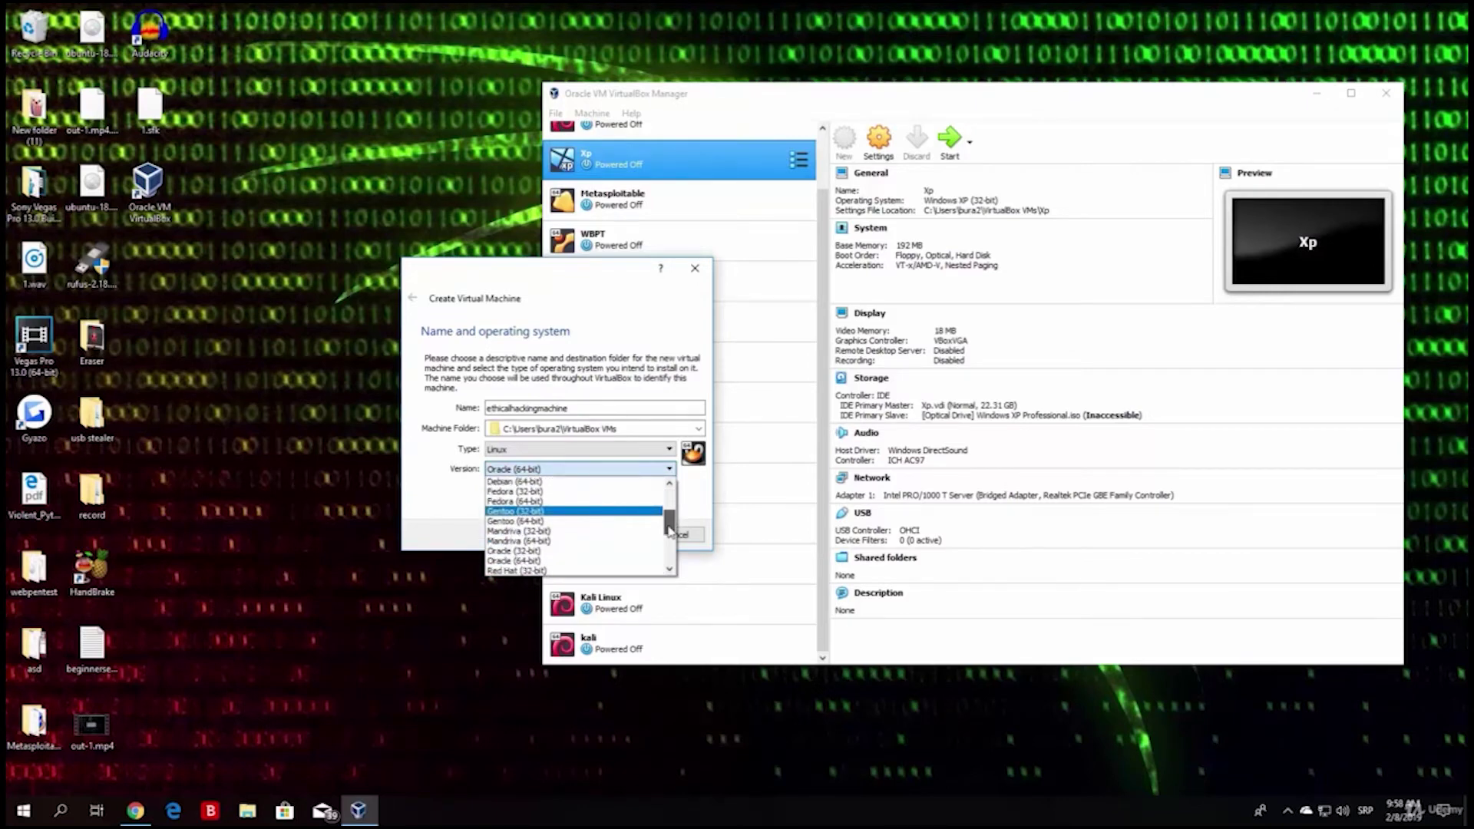
left_click(518, 482)
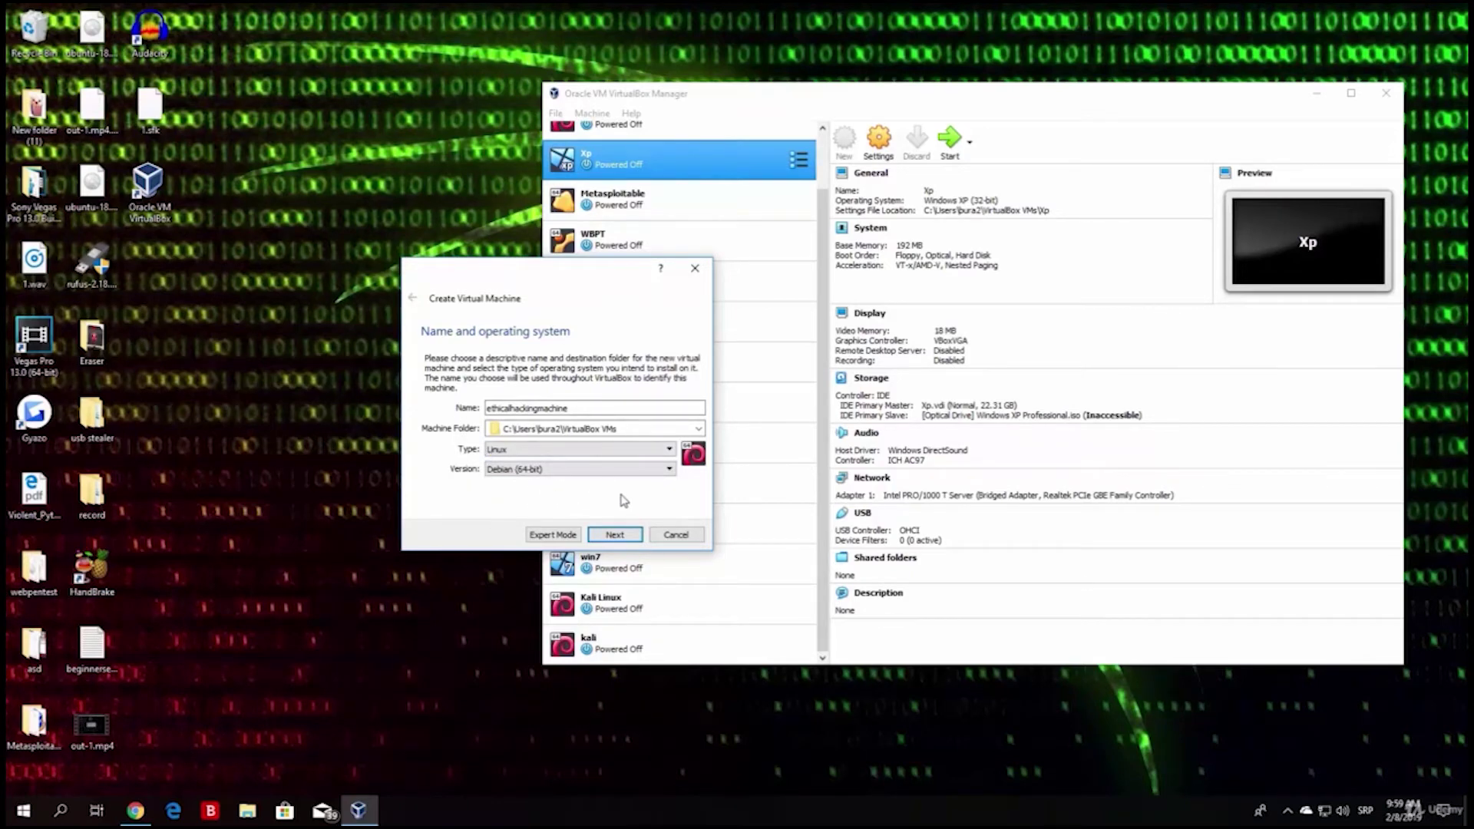
left_click(608, 536)
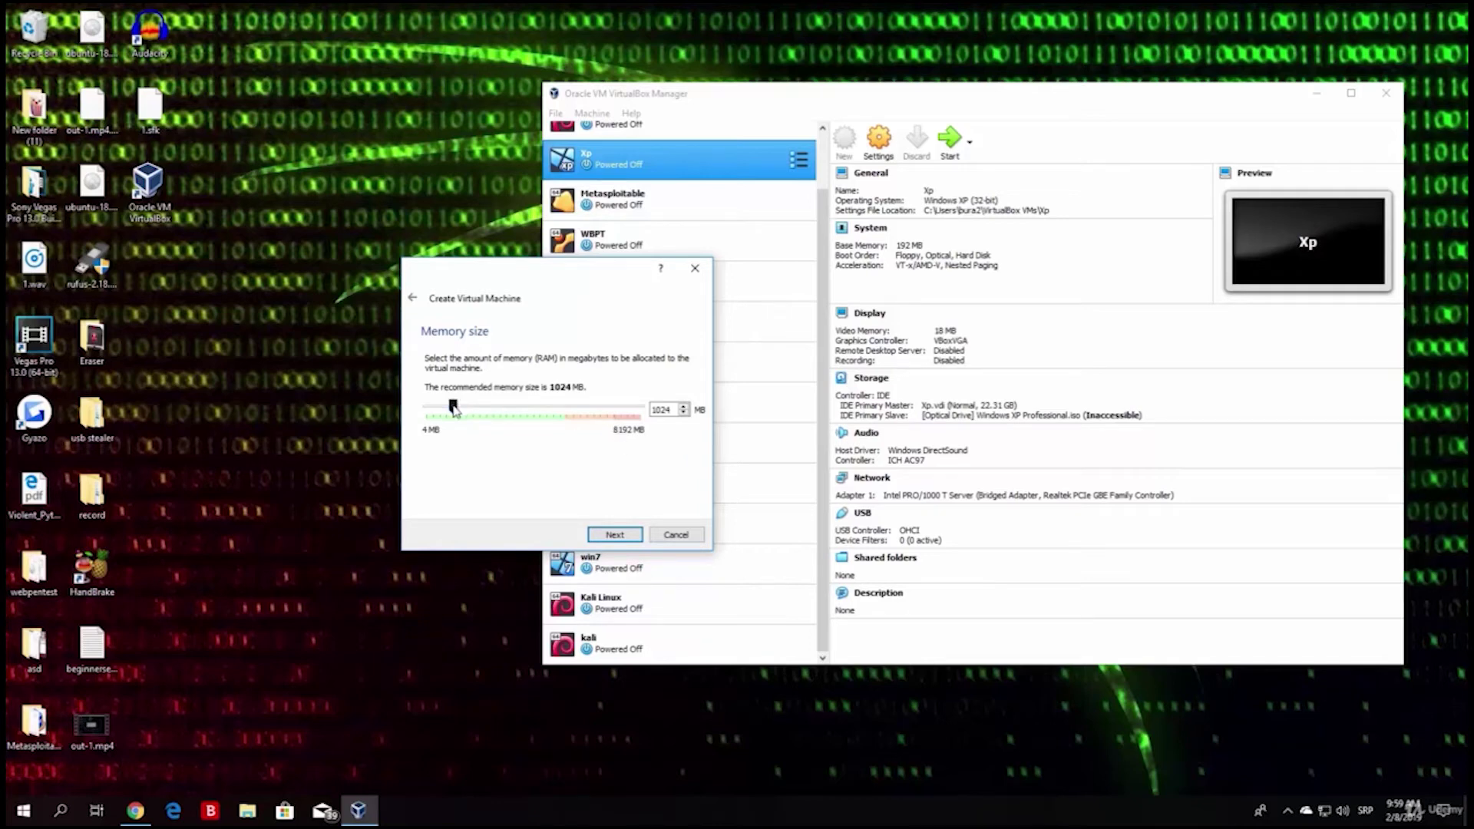
Step: Try different memory sizes across the allowed range and set the machine's memory to 4096 MB
left_click_drag(453, 408, 535, 421)
left_click_drag(535, 413, 603, 424)
left_click_drag(604, 425, 654, 420)
left_click_drag(644, 411, 482, 409)
left_click_drag(479, 407, 533, 406)
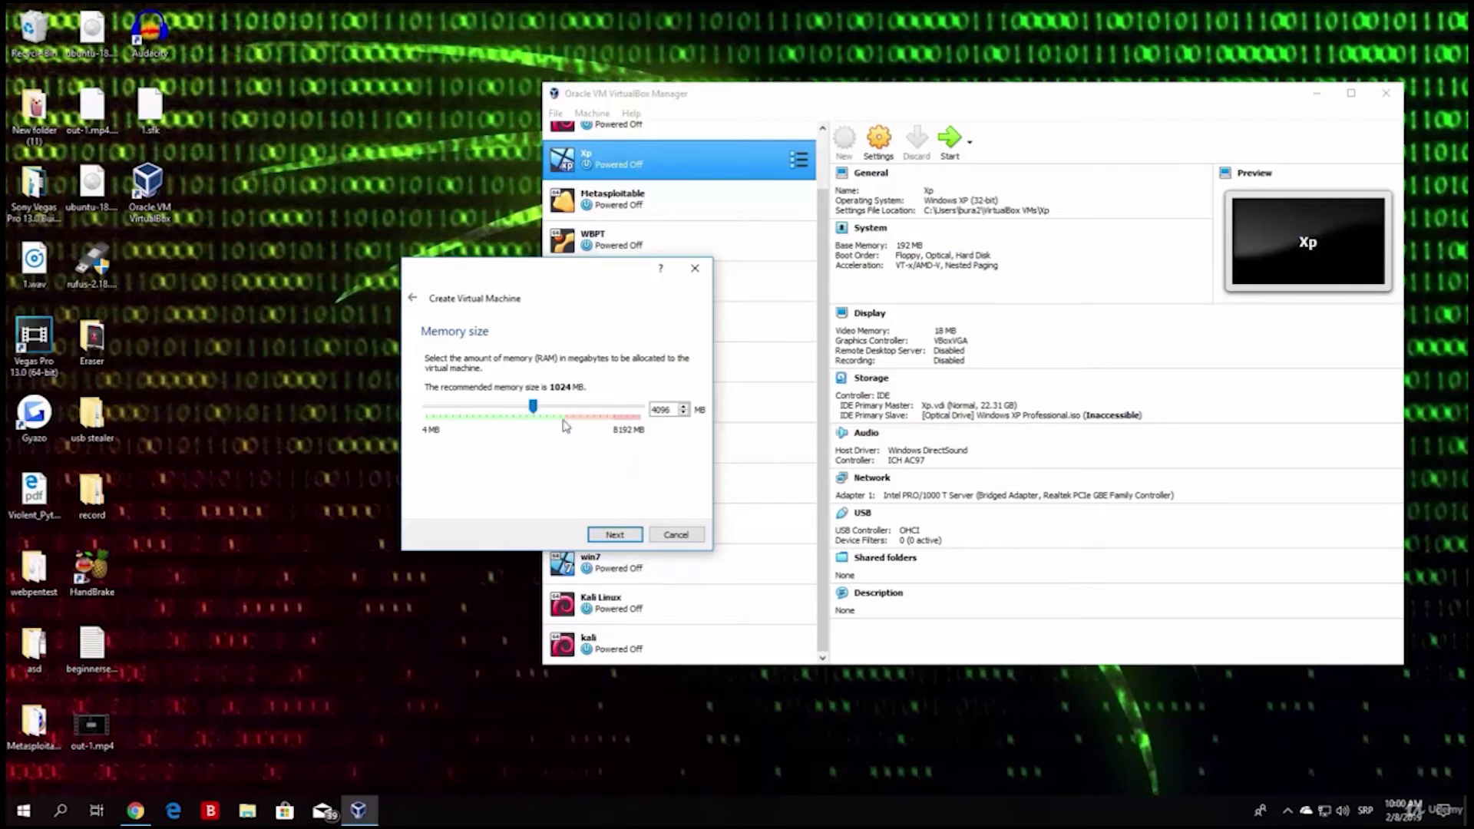
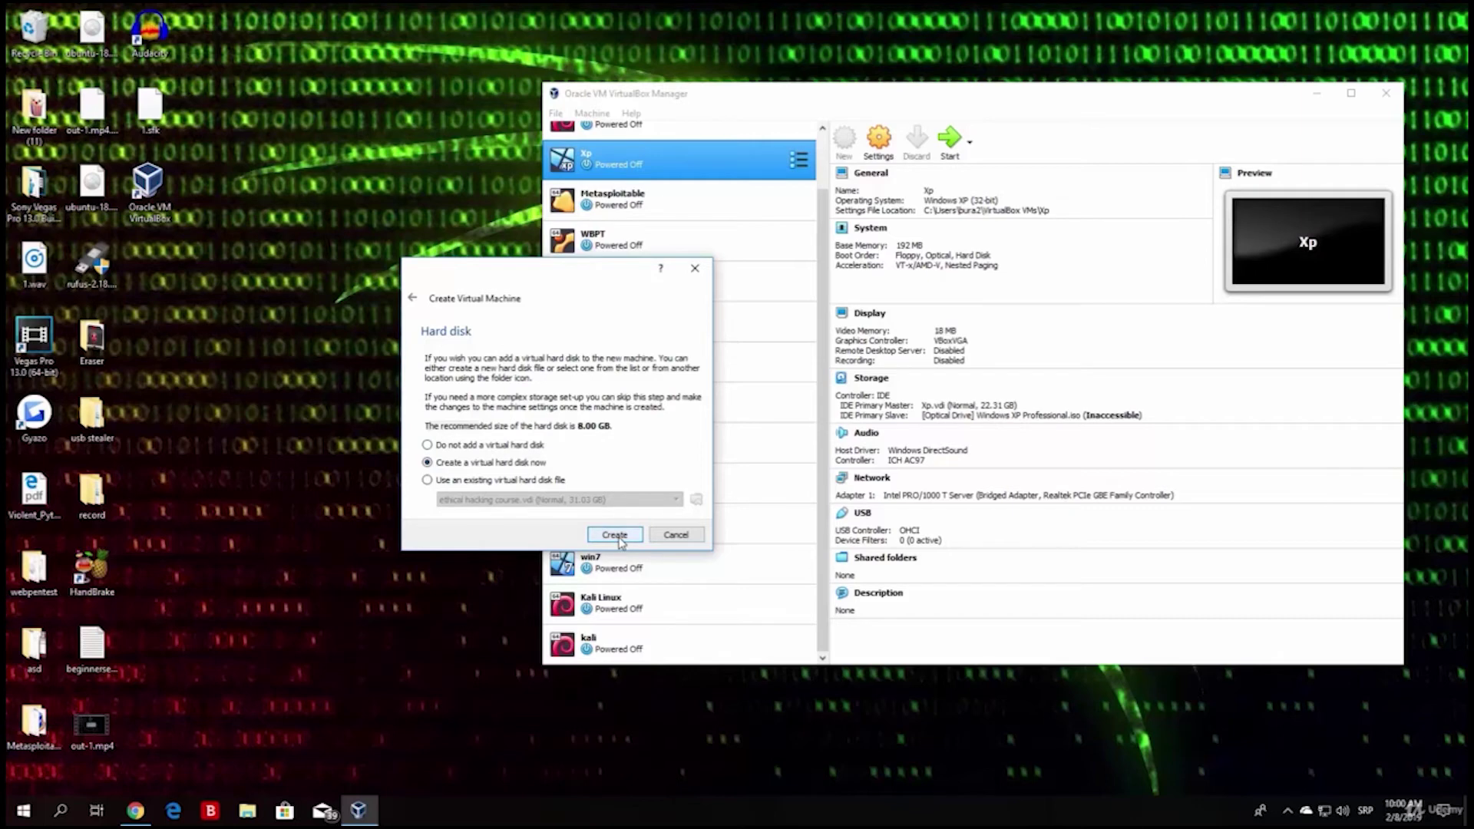
Step: Create a new virtual hard disk of type VDI (VirtualBox Disk Image) with dynamically allocated storage
left_click(618, 535)
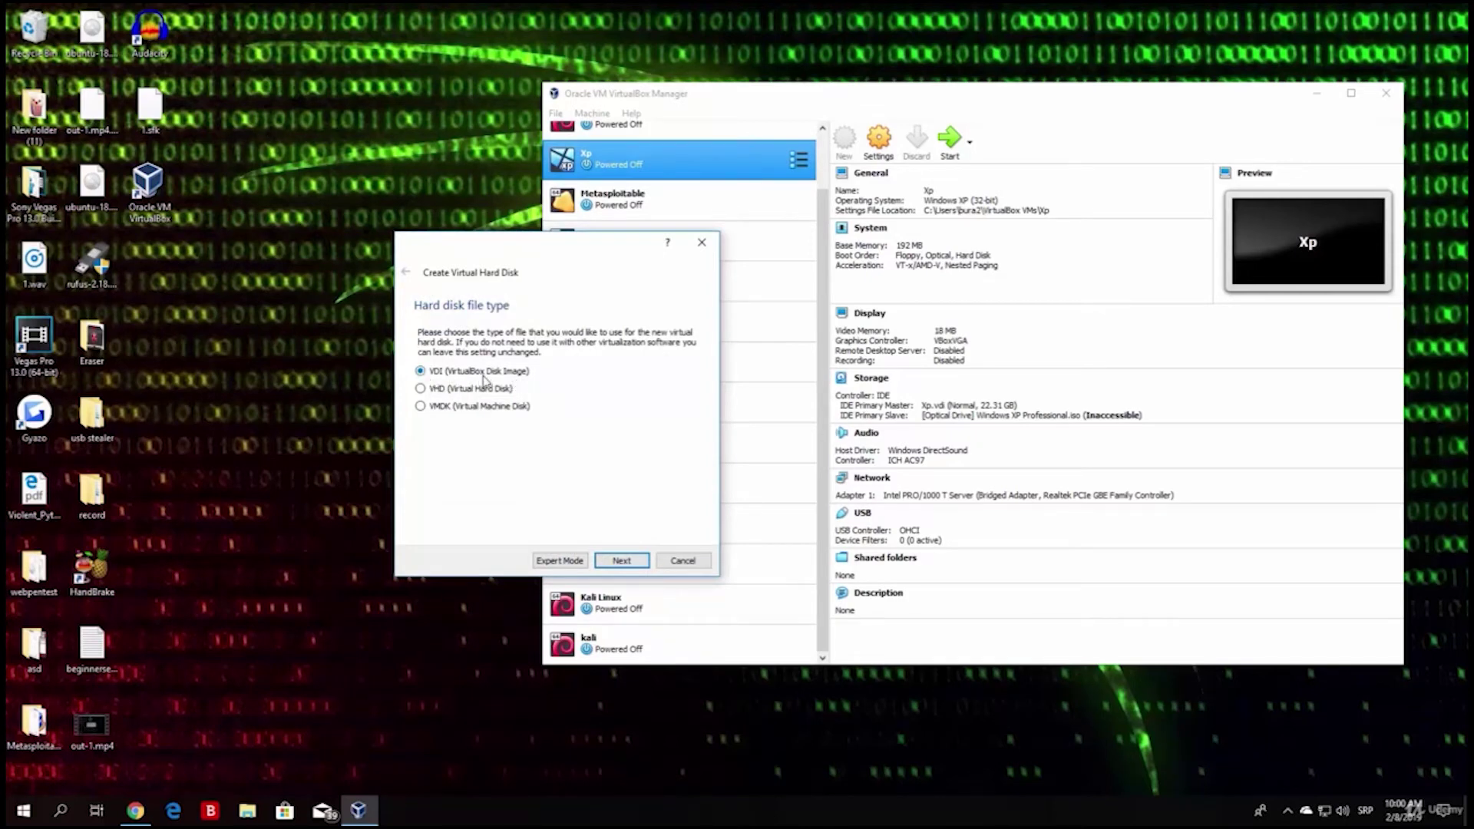
left_click(622, 561)
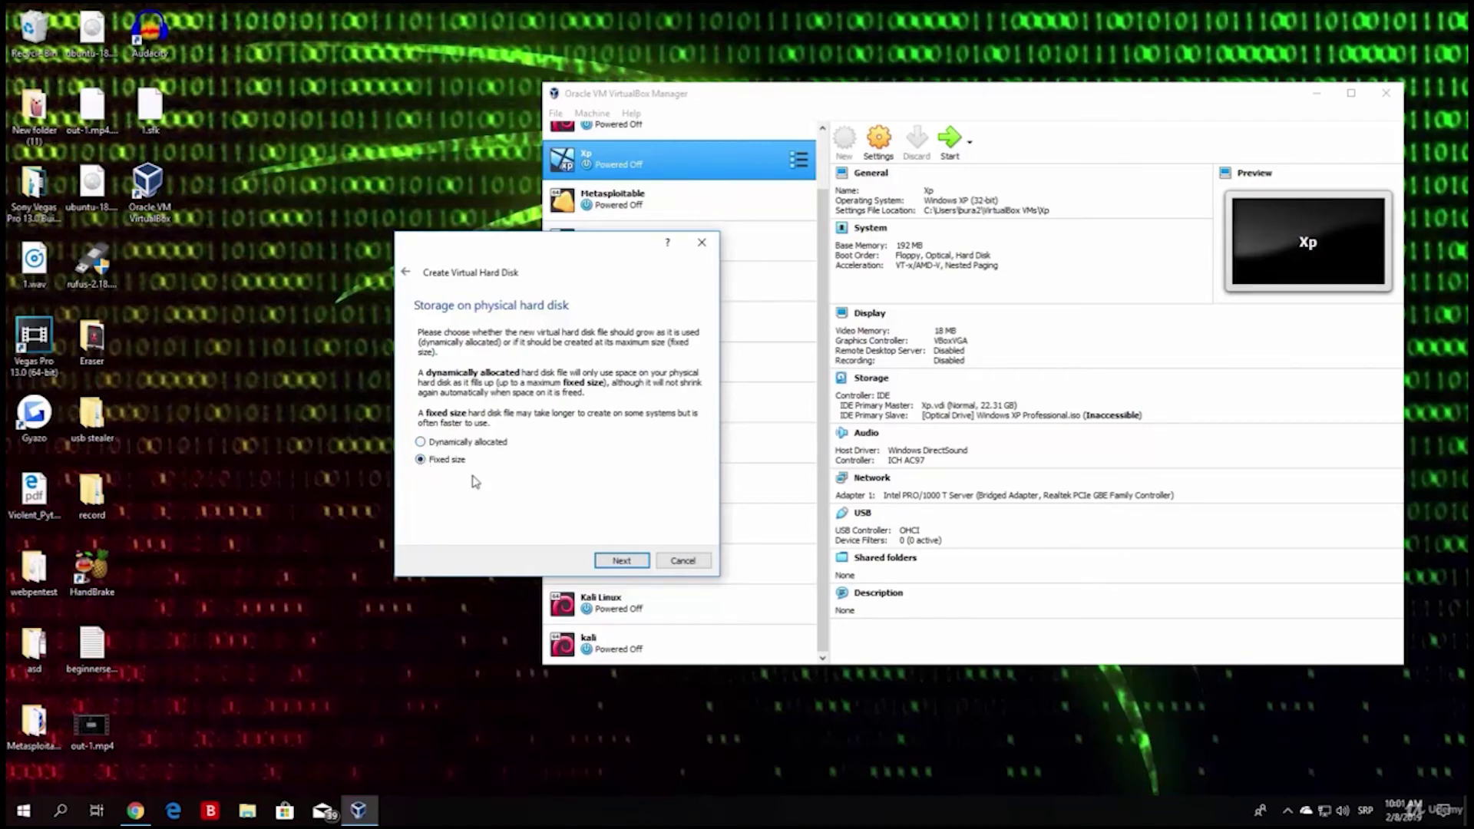
left_click(422, 443)
left_click(421, 460)
left_click(420, 442)
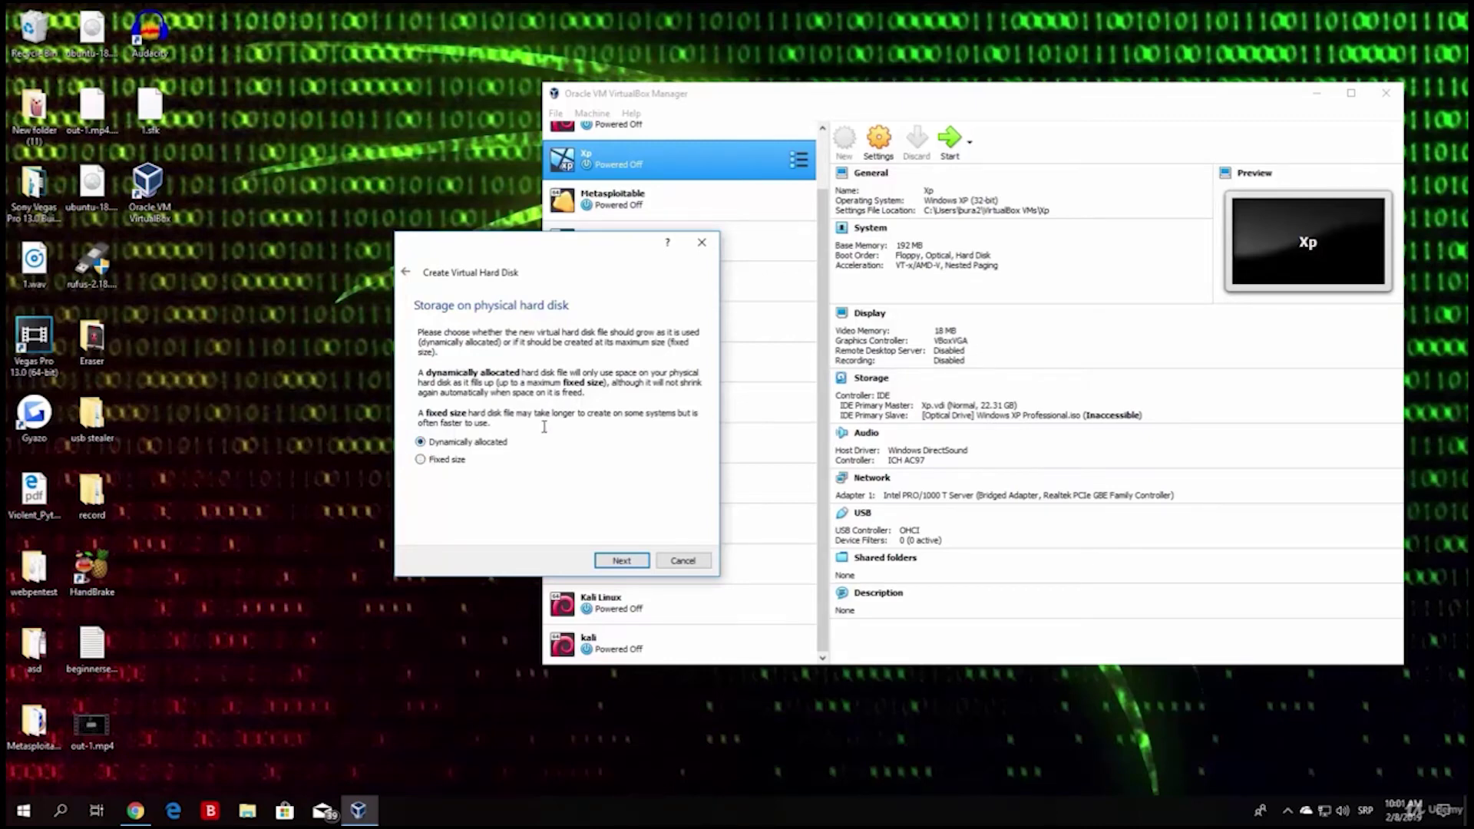
left_click(621, 560)
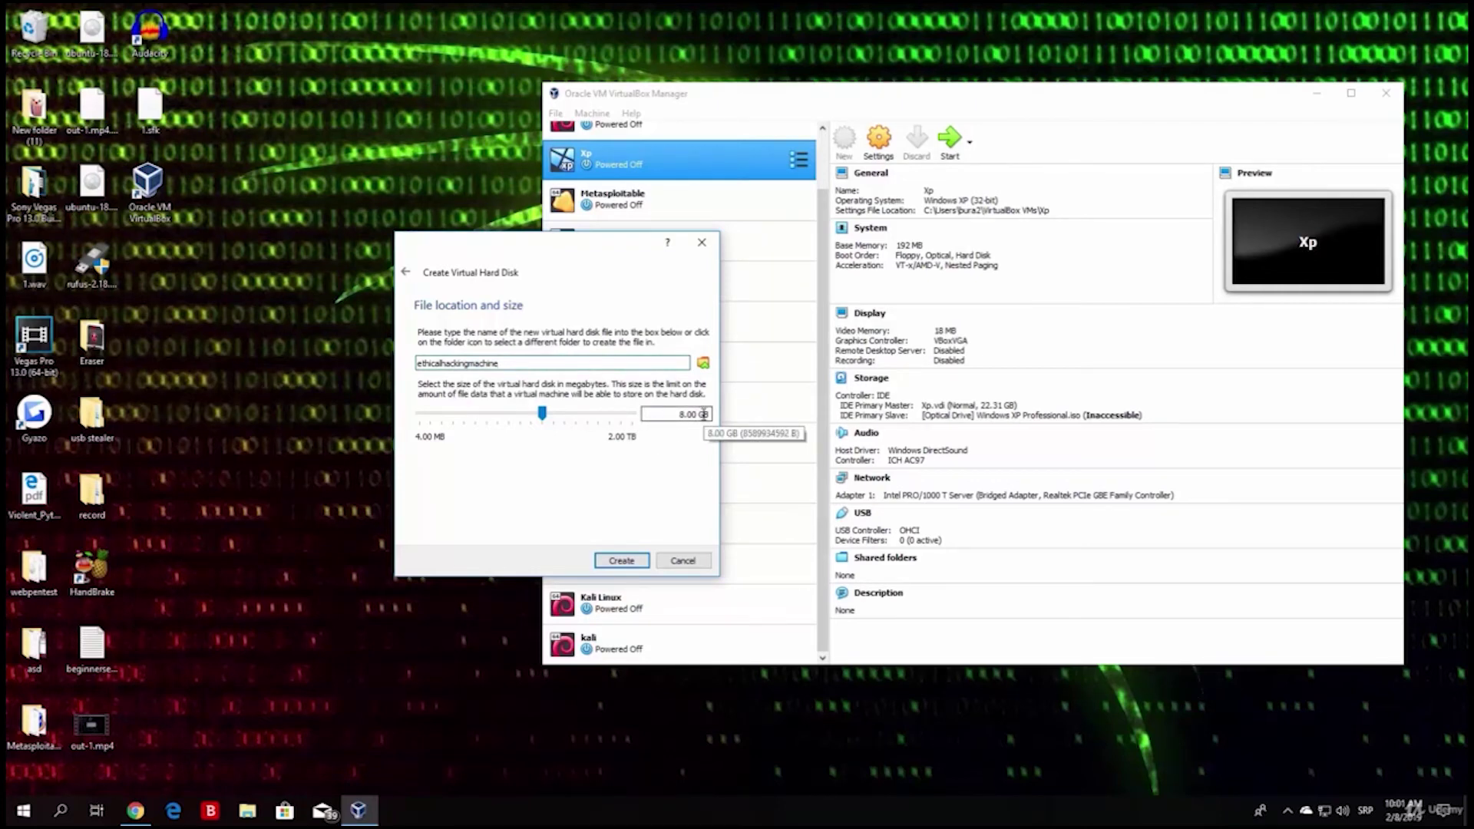
Step: Set the virtual hard disk size to about 30 GB and create the disk and the machine
left_click_drag(679, 415, 694, 414)
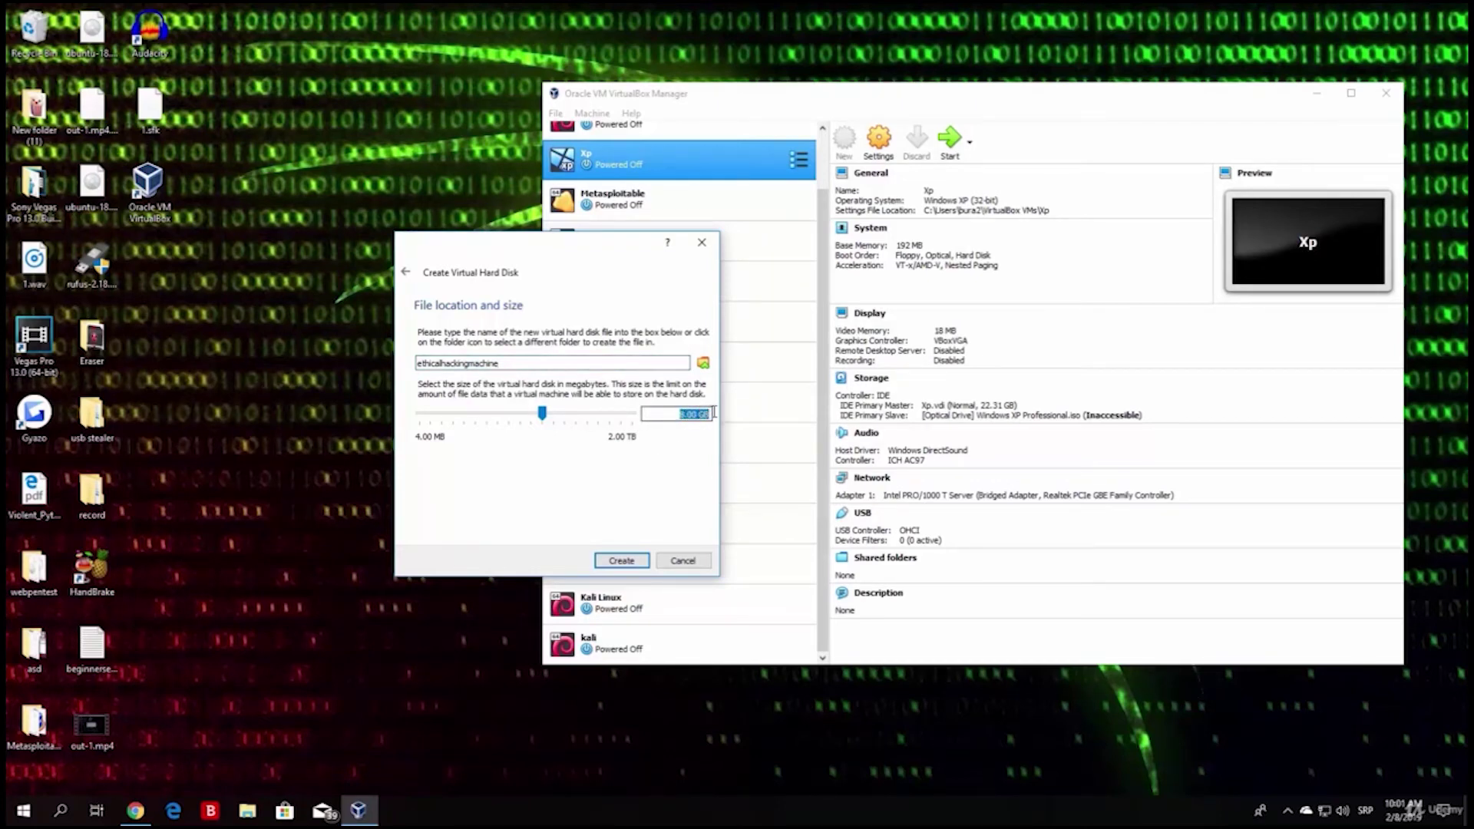
left_click_drag(543, 414, 562, 422)
mouse_move(564, 422)
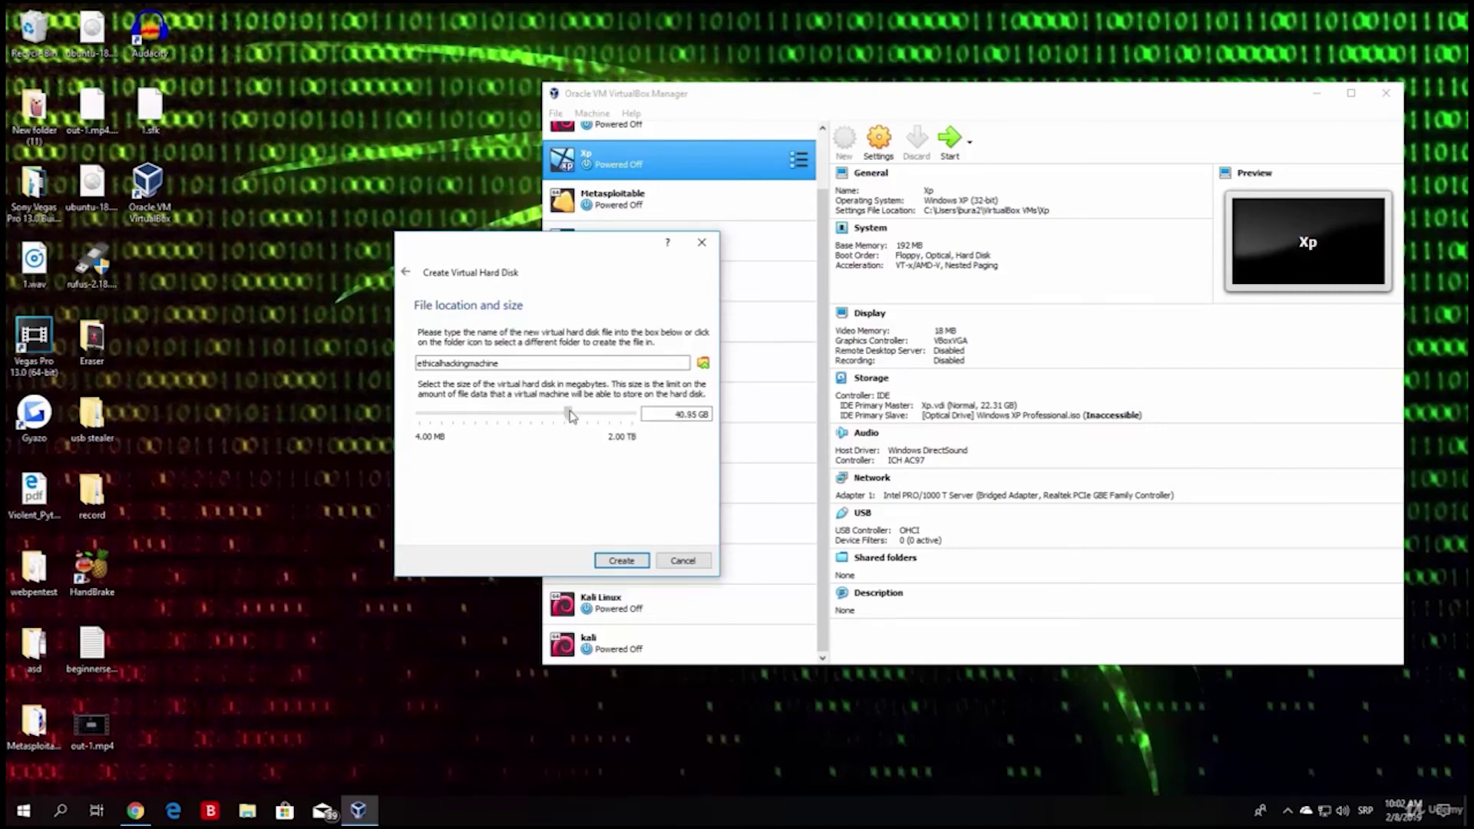
left_click_drag(565, 416, 566, 417)
left_click(621, 561)
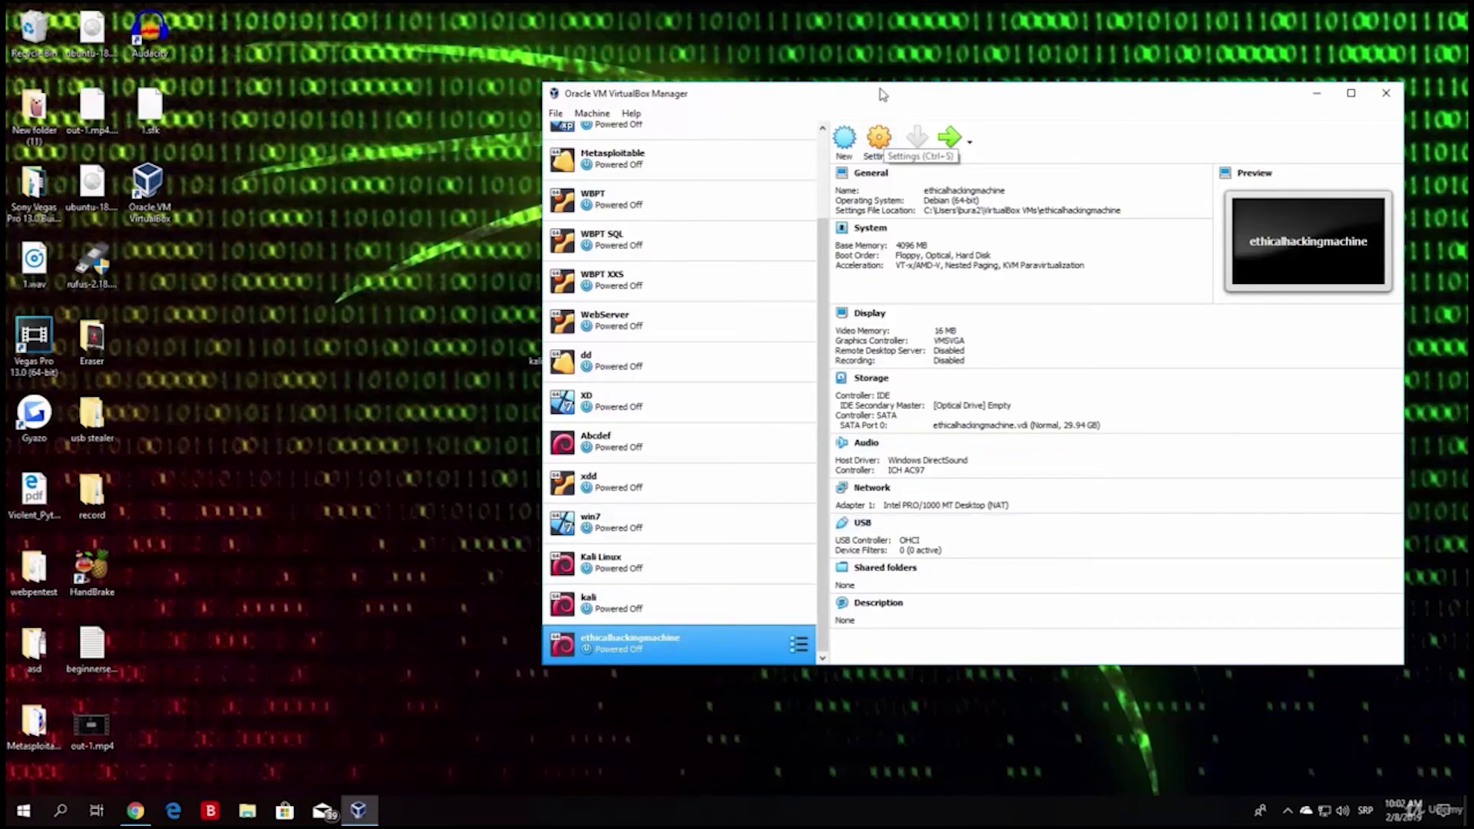
Step: Move the VirtualBox Manager window aside to uncover the Kali Linux ISO on the desktop, and select the ethicalhackingmachine virtual machine
left_click_drag(878, 92, 962, 97)
left_click_drag(555, 342, 472, 451)
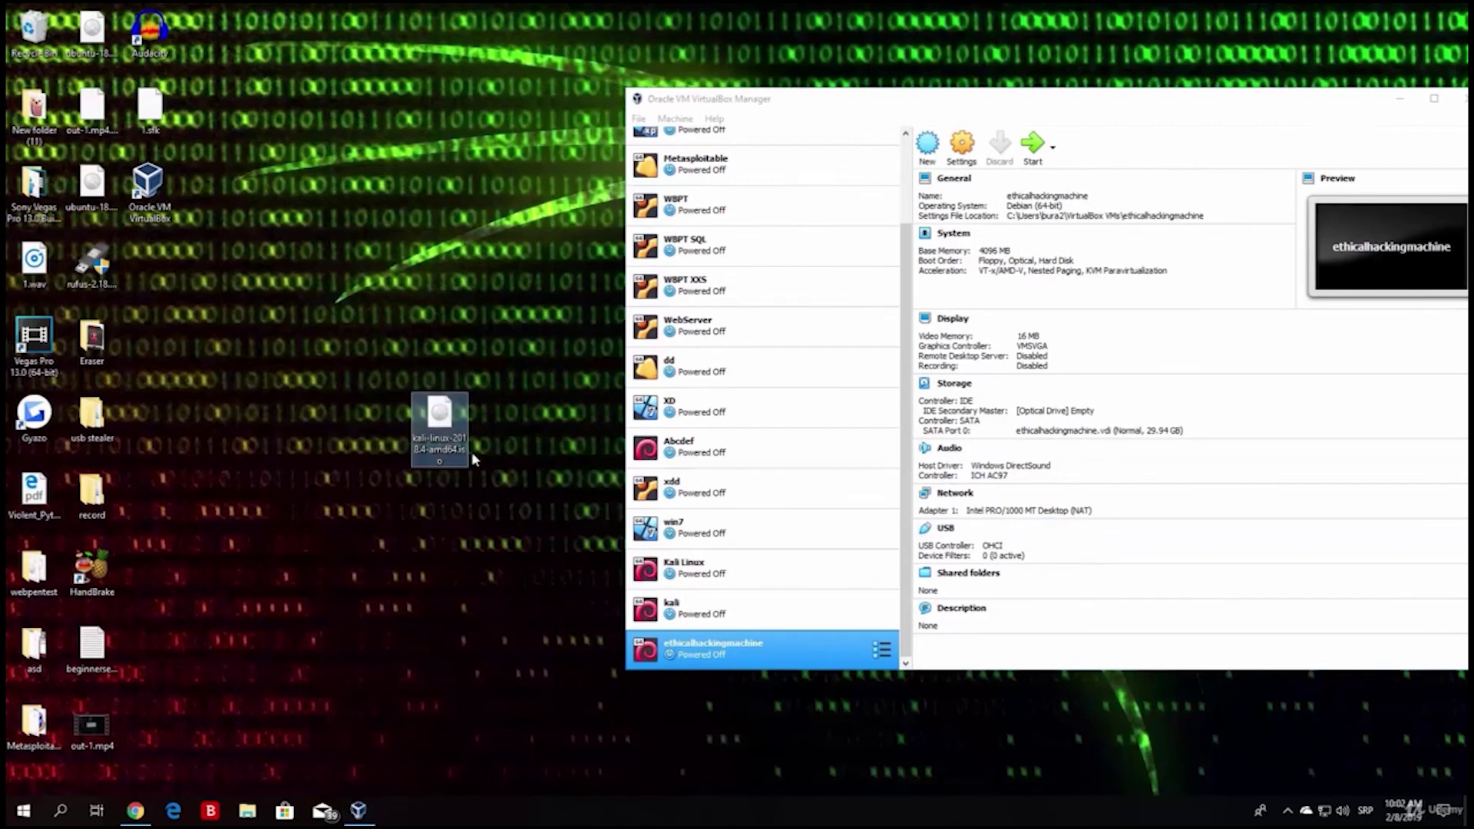
left_click_drag(522, 541, 380, 364)
key("F2")
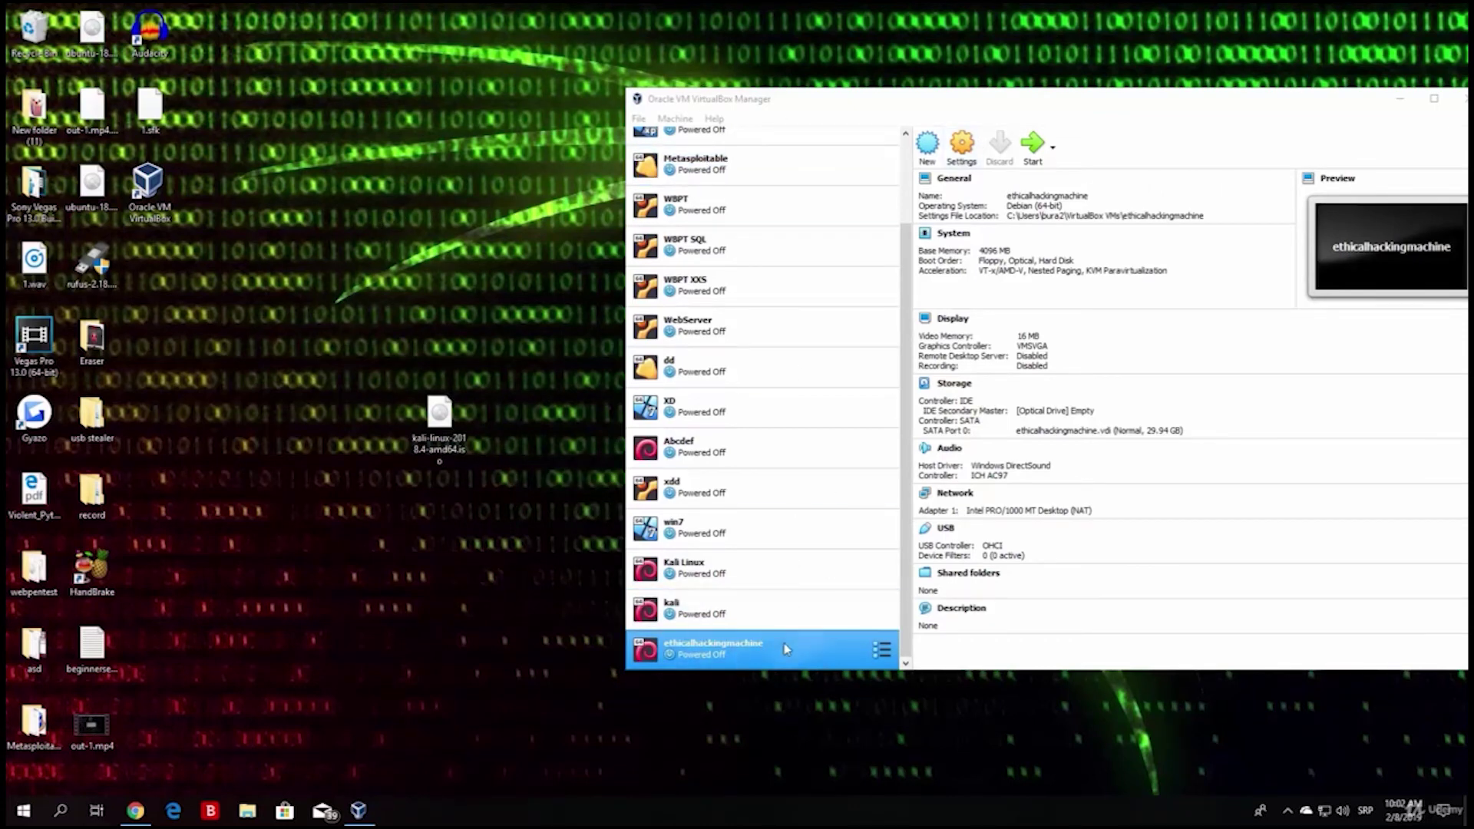
left_click(725, 610)
left_click(732, 653)
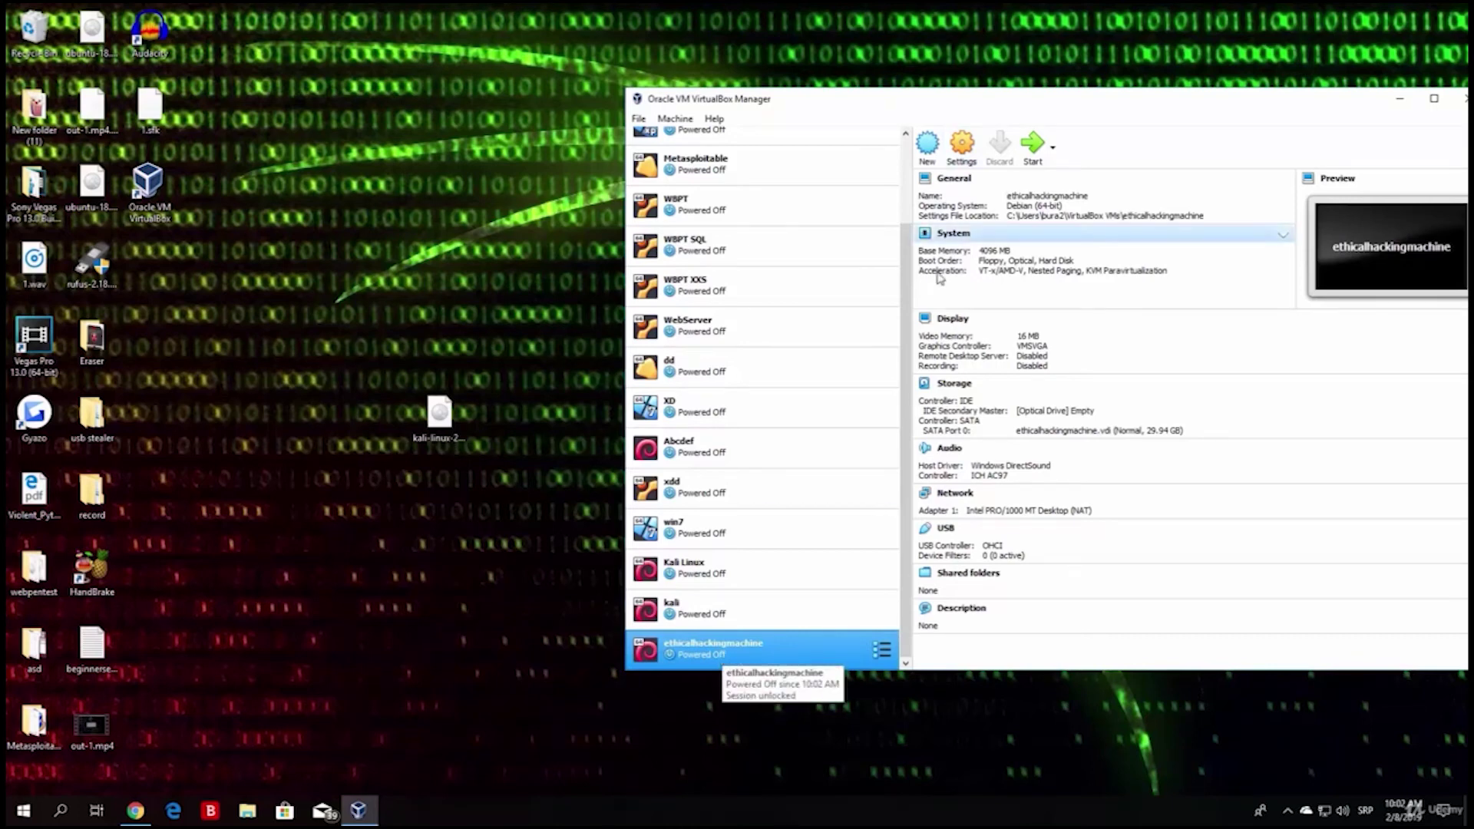
Step: Open the settings of ethicalhackingmachine and review the shared clipboard and drag-and-drop options among the advanced general settings
left_click(961, 158)
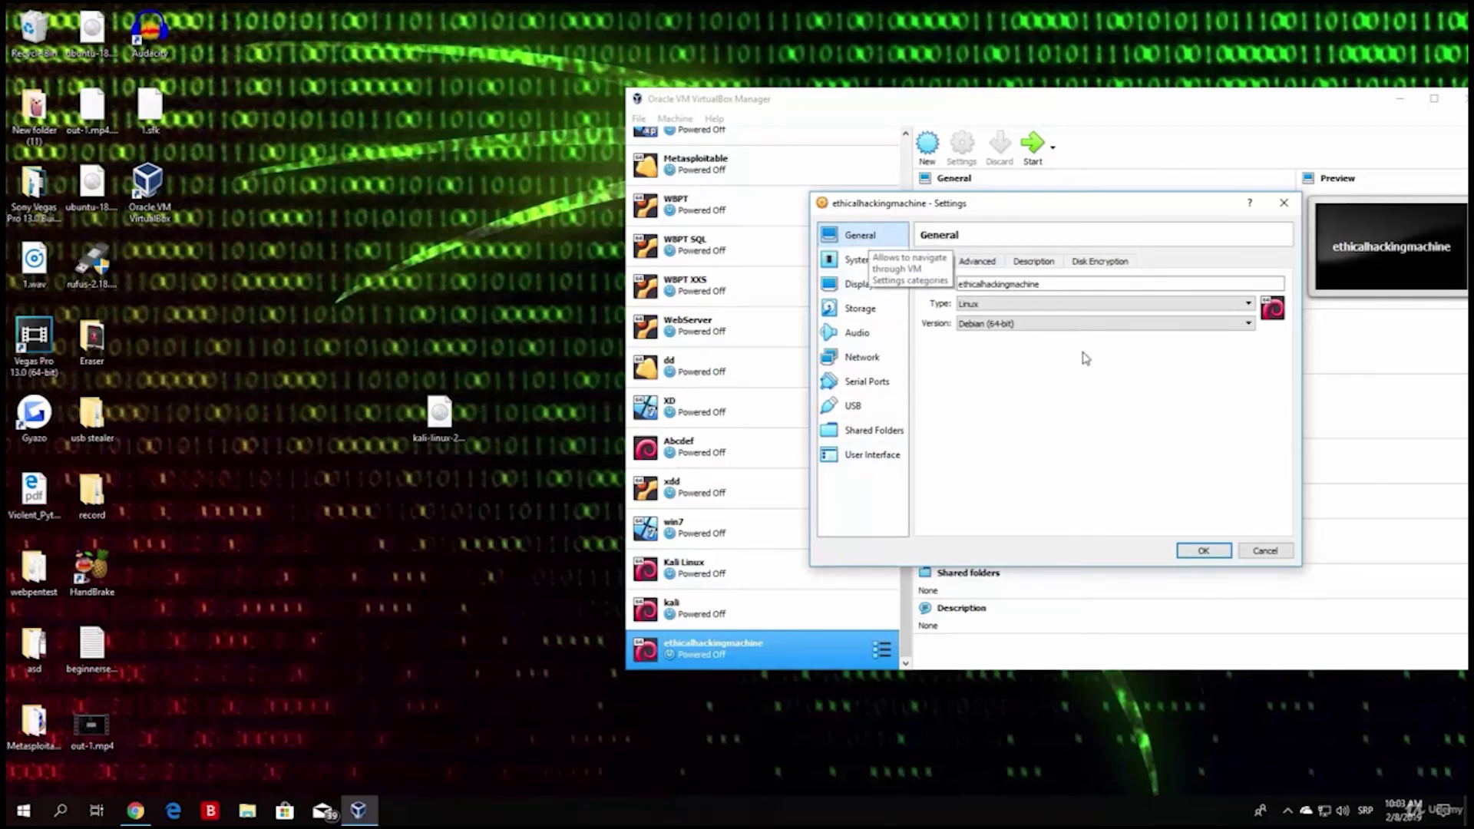
key("Tab")
key("Tab")
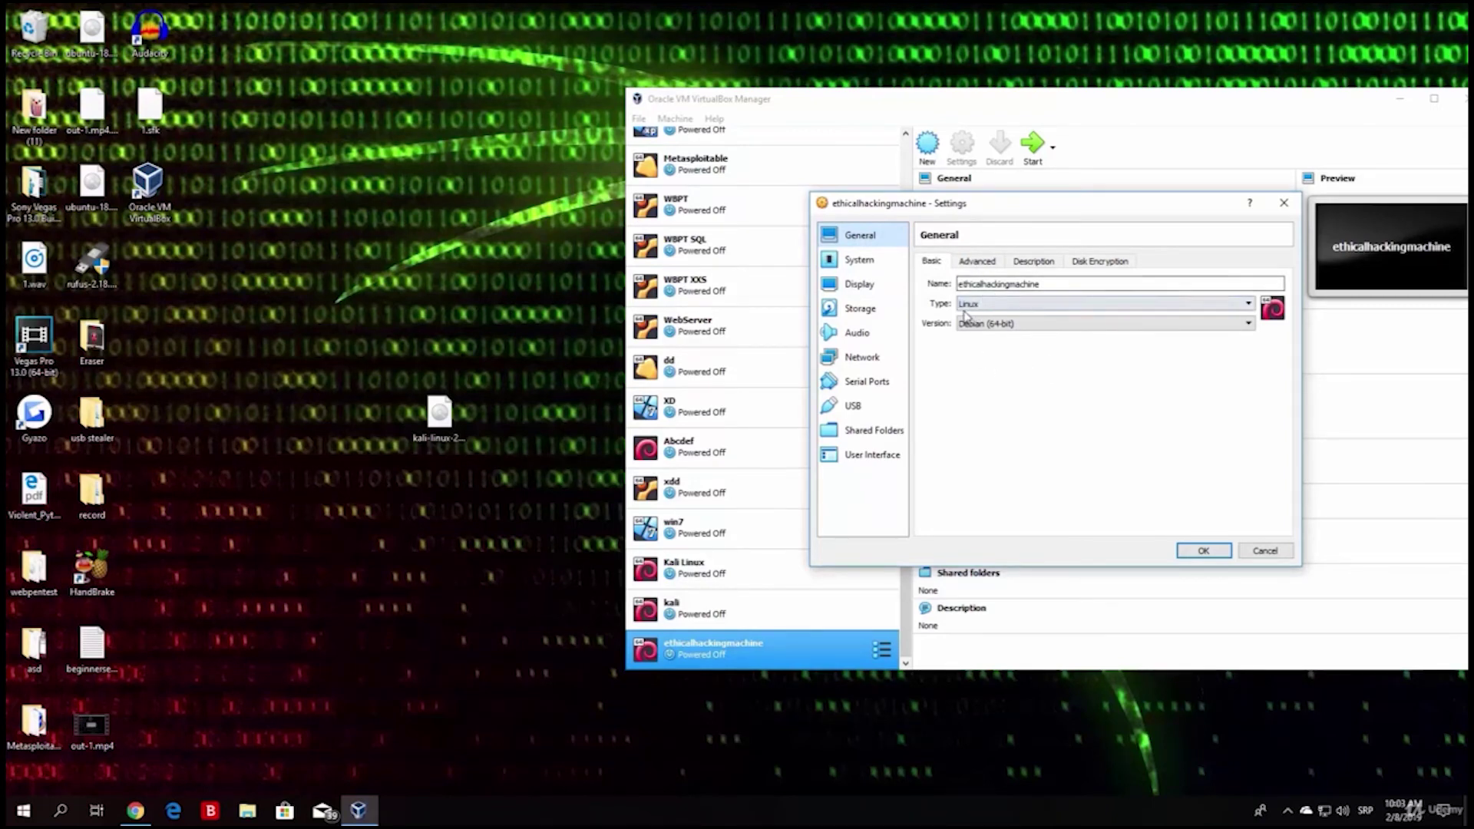
left_click(980, 265)
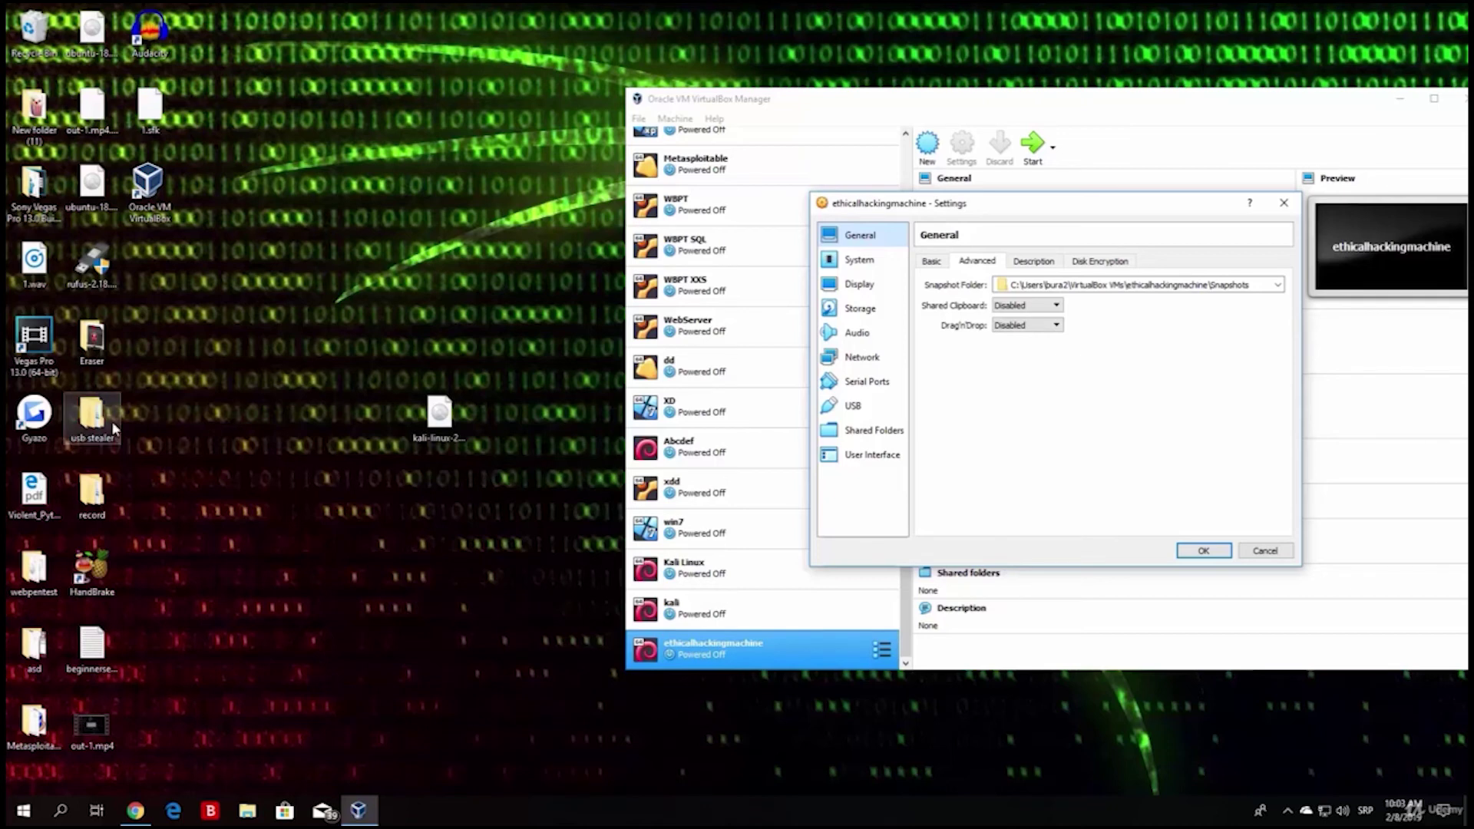
left_click_drag(93, 418, 573, 157)
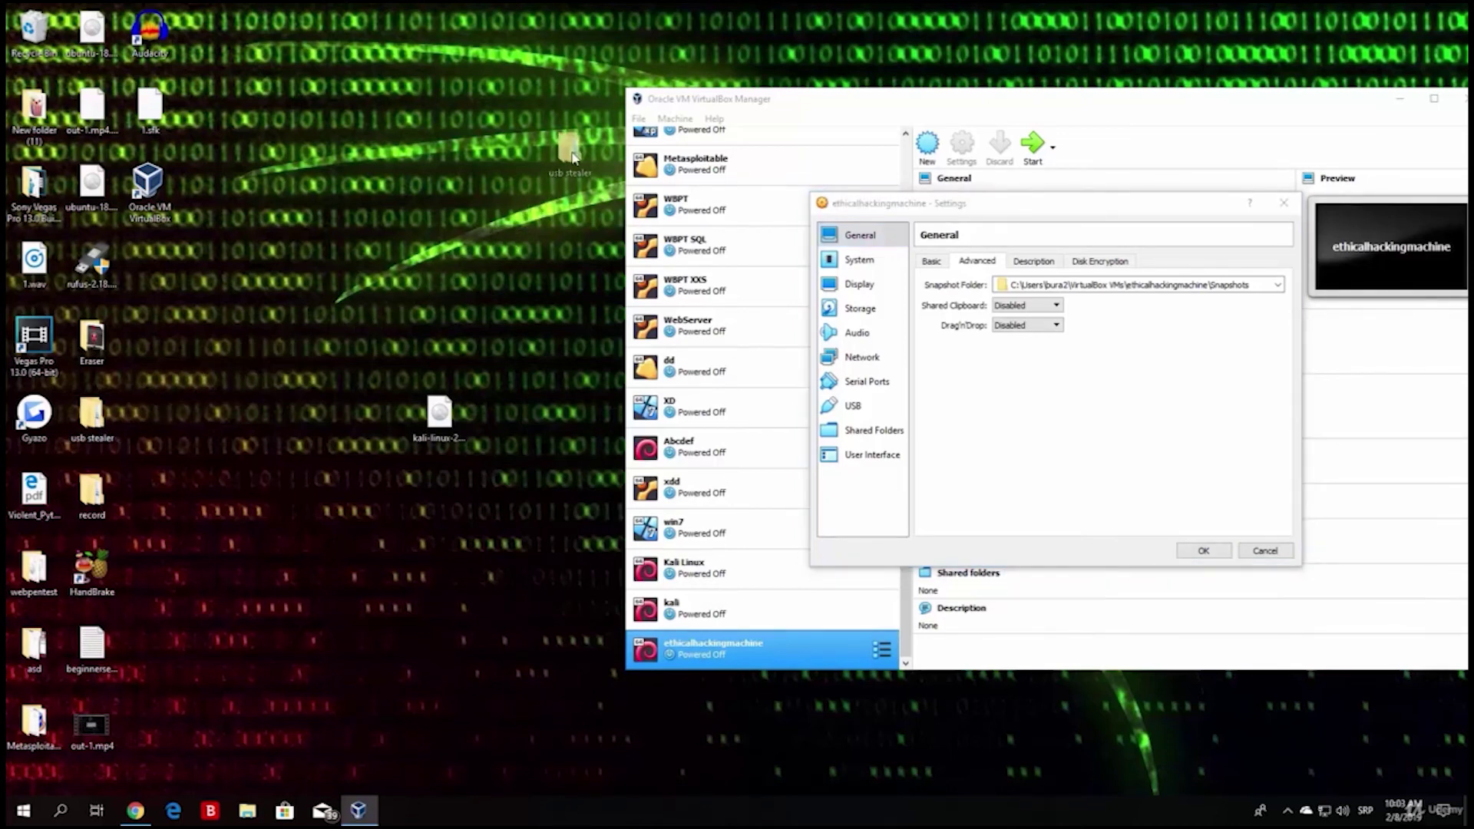
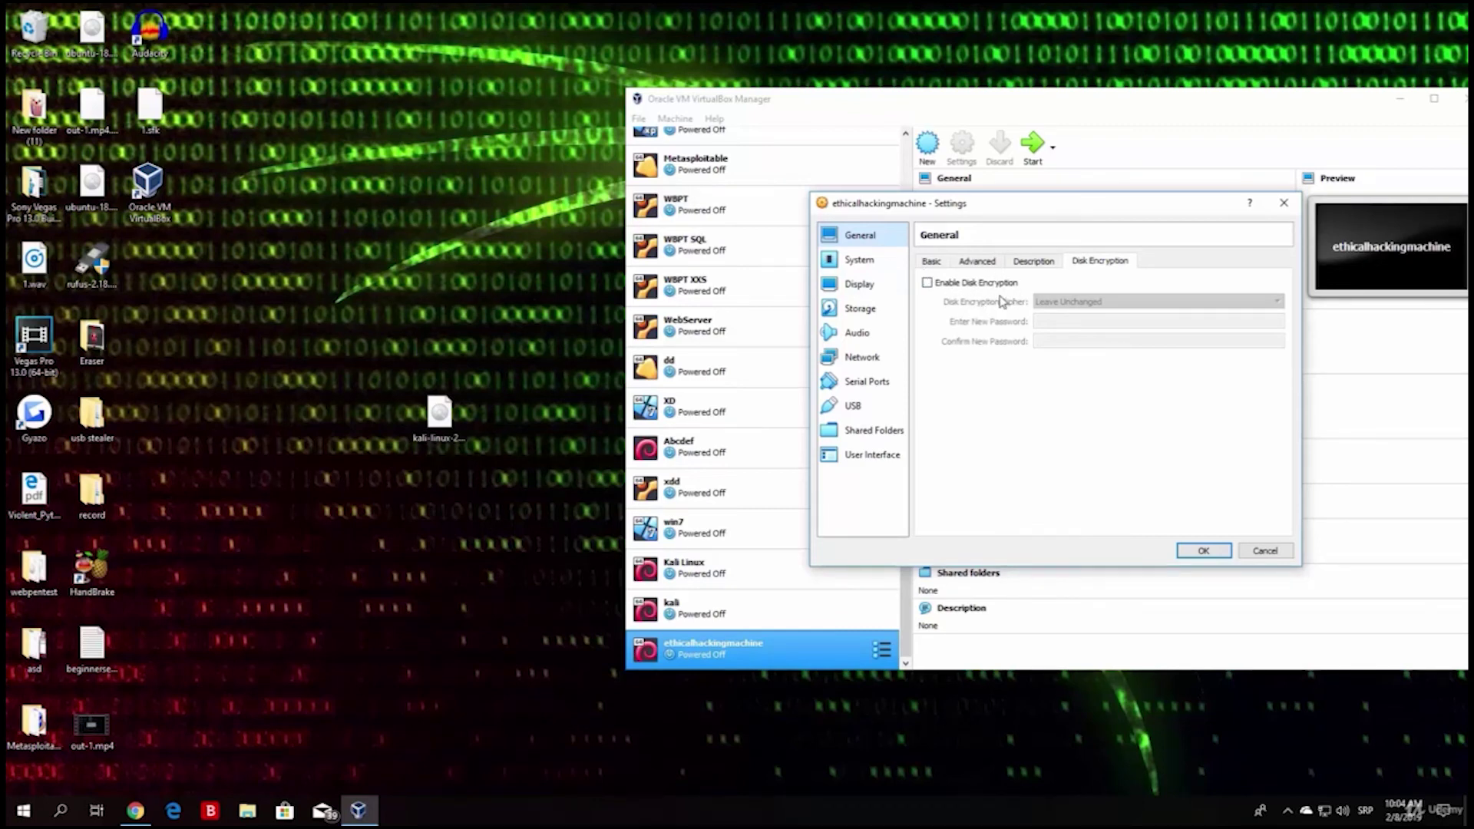
Step: Check the machine's base memory in the System settings and set its processor count to 2
left_click(861, 265)
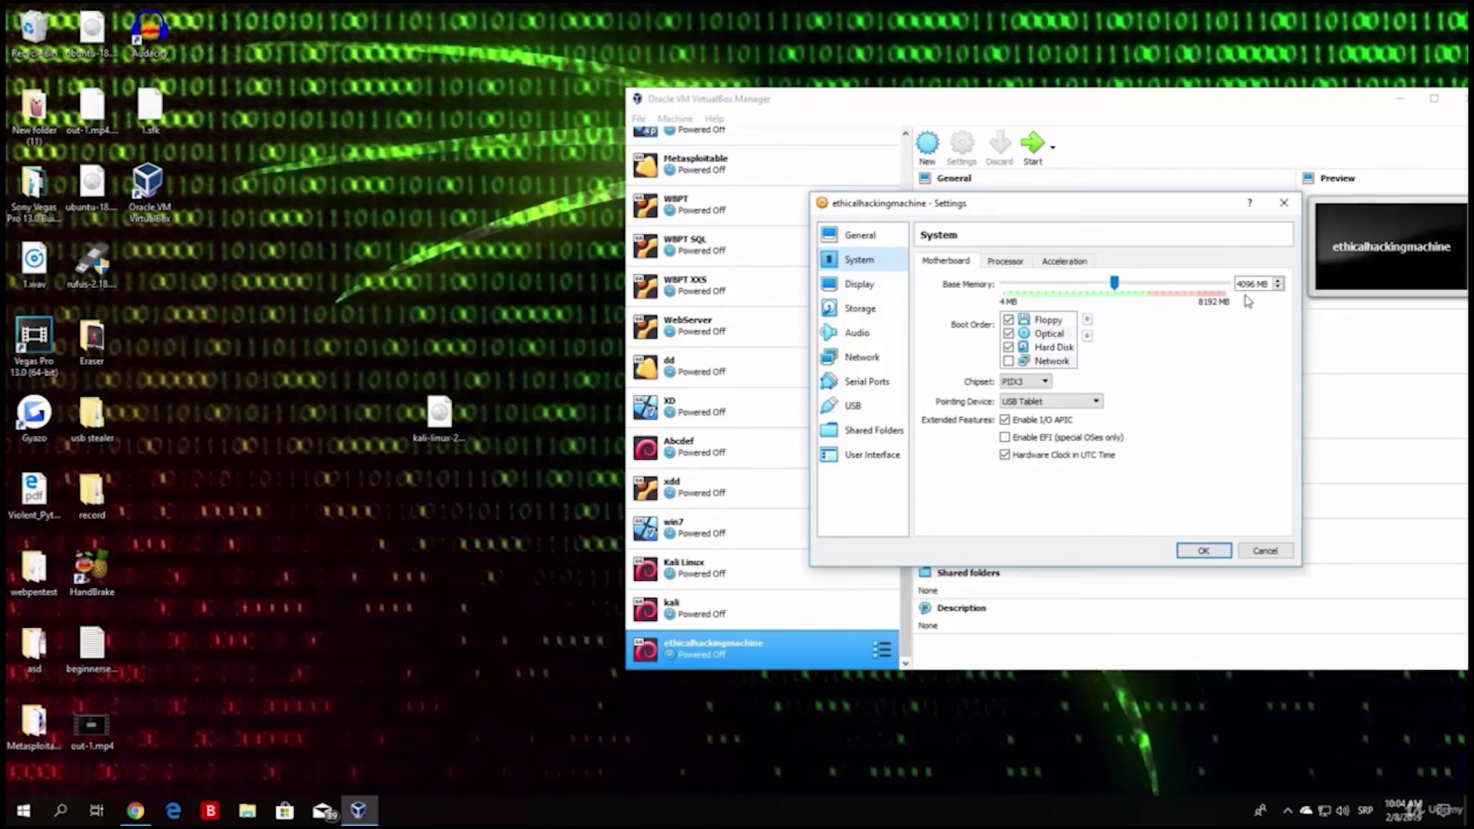
left_click(1002, 263)
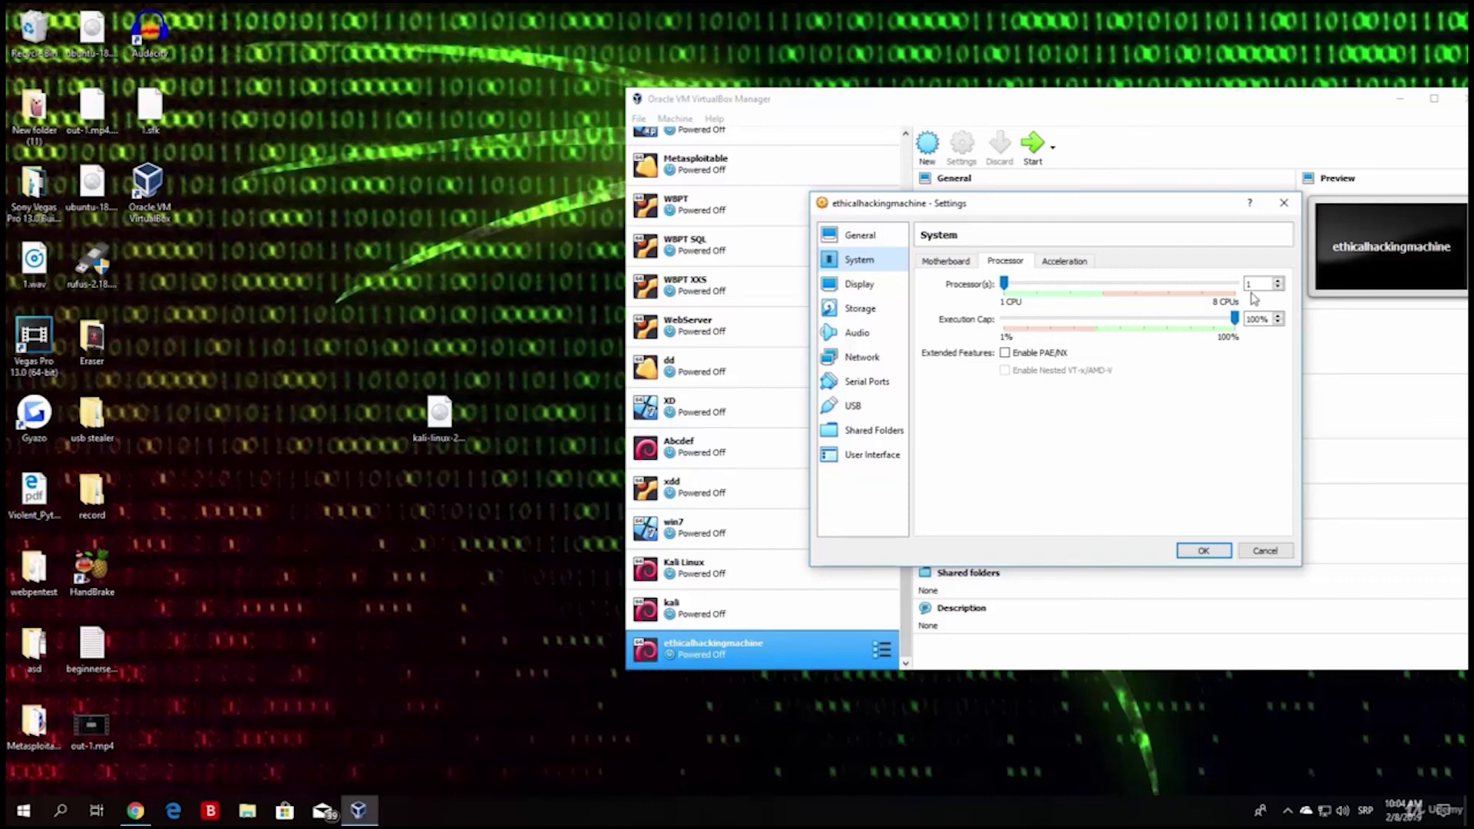
left_click(1003, 284)
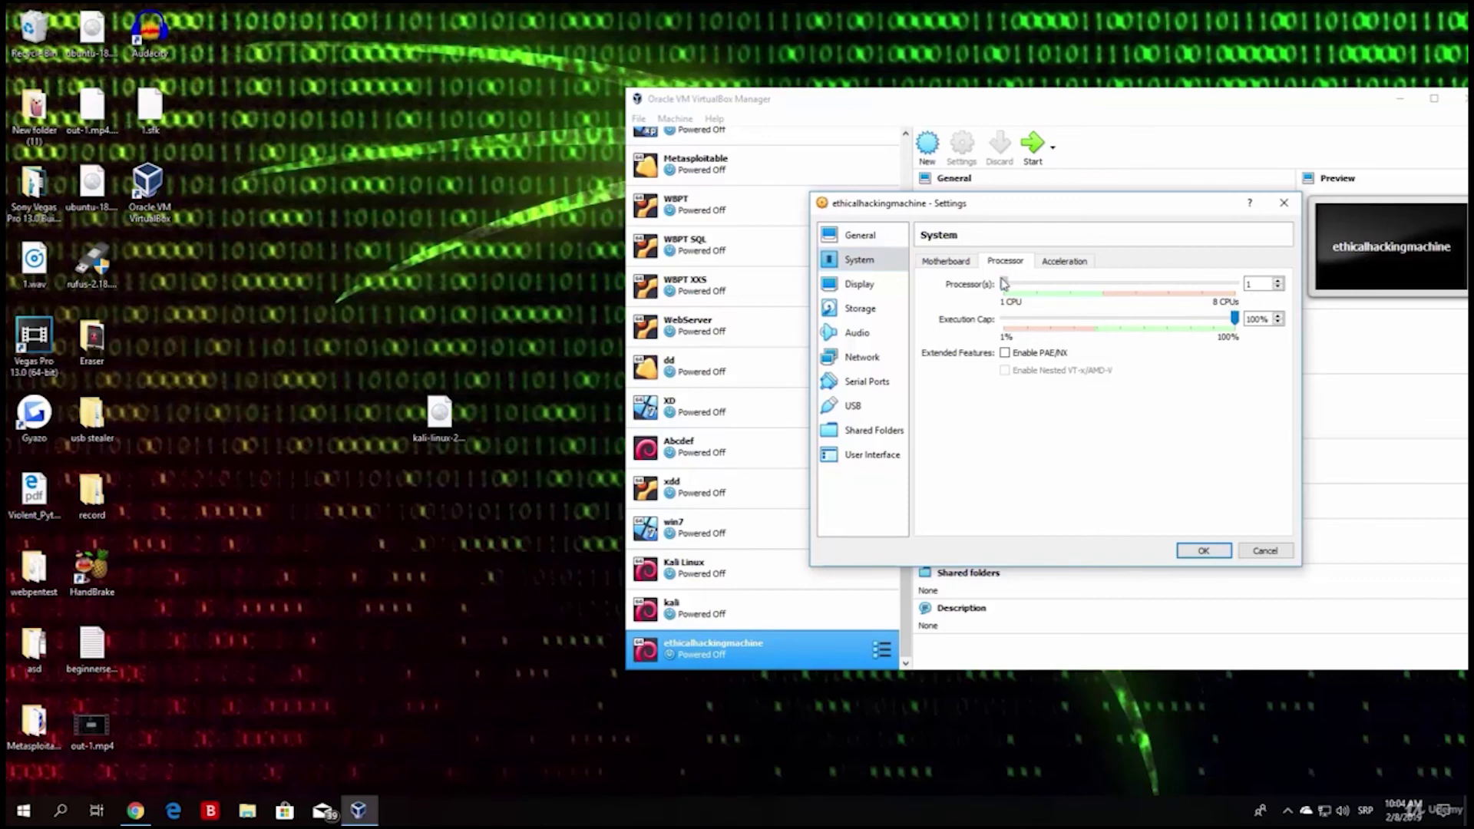
left_click_drag(1004, 284, 1035, 284)
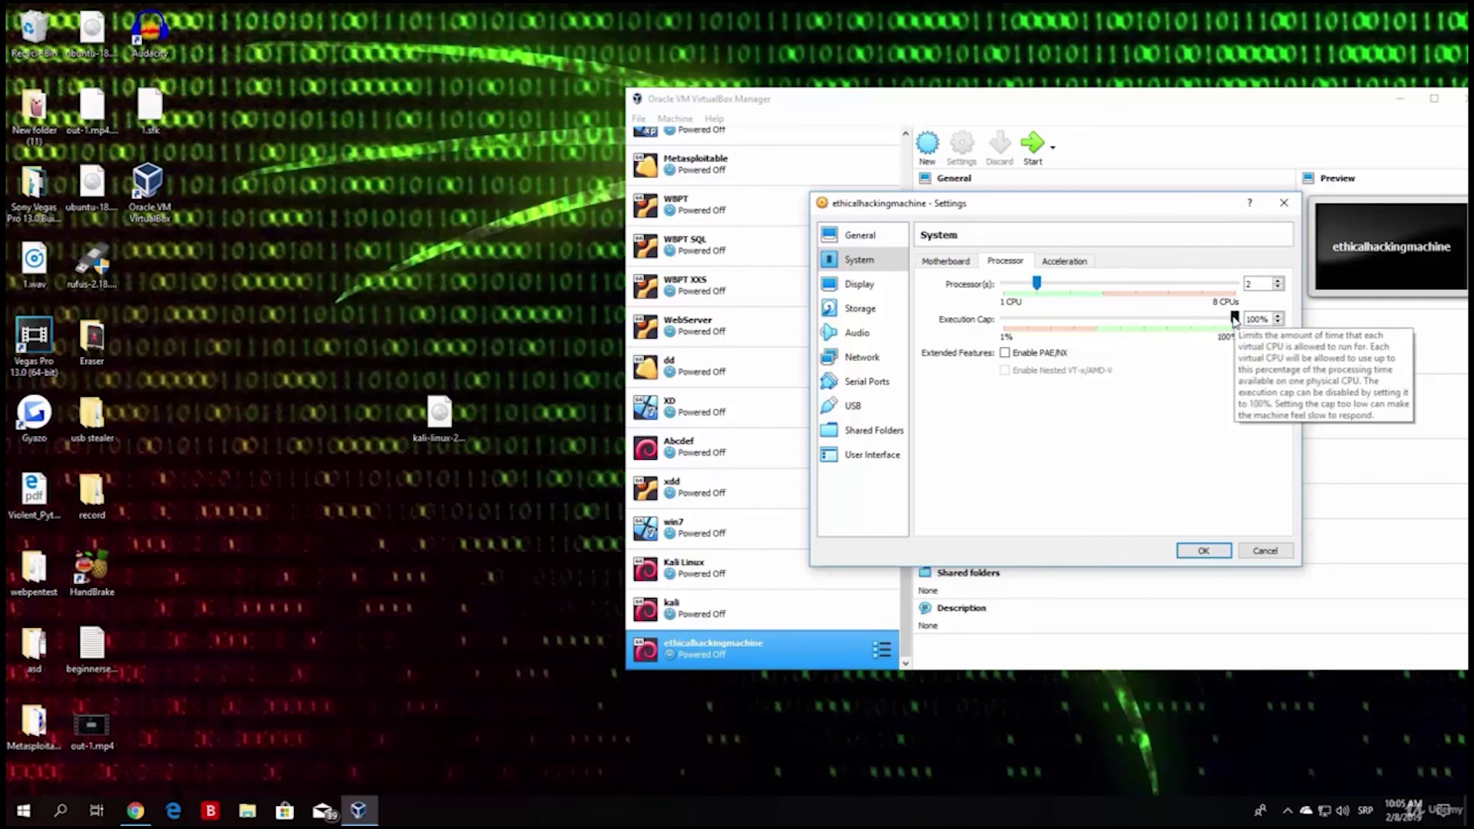
Step: Try an execution cap of 53% and a single processor, and restore the execution cap to 100%
left_click_drag(1234, 319, 1125, 318)
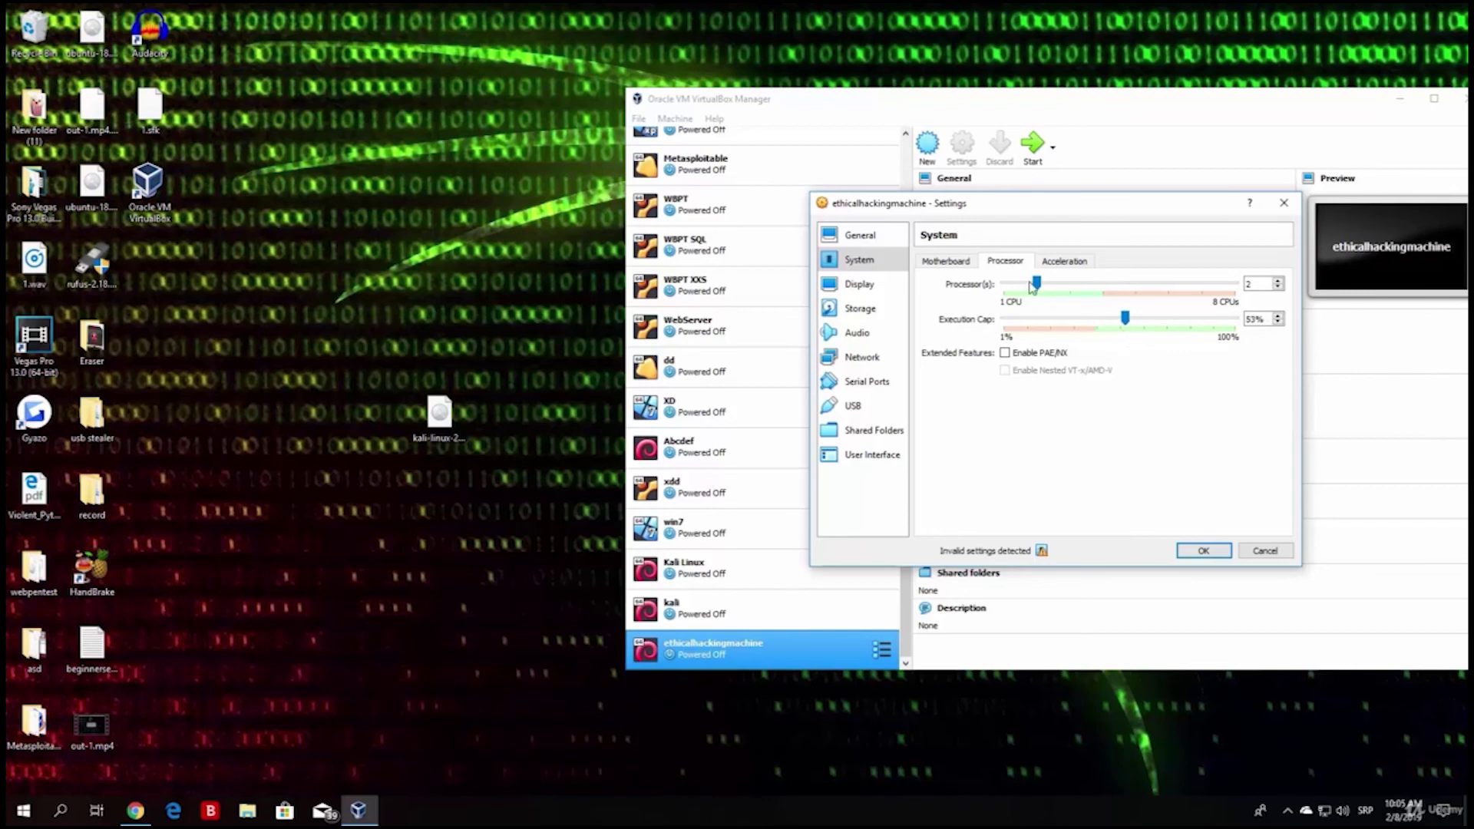
left_click_drag(1036, 284, 1002, 287)
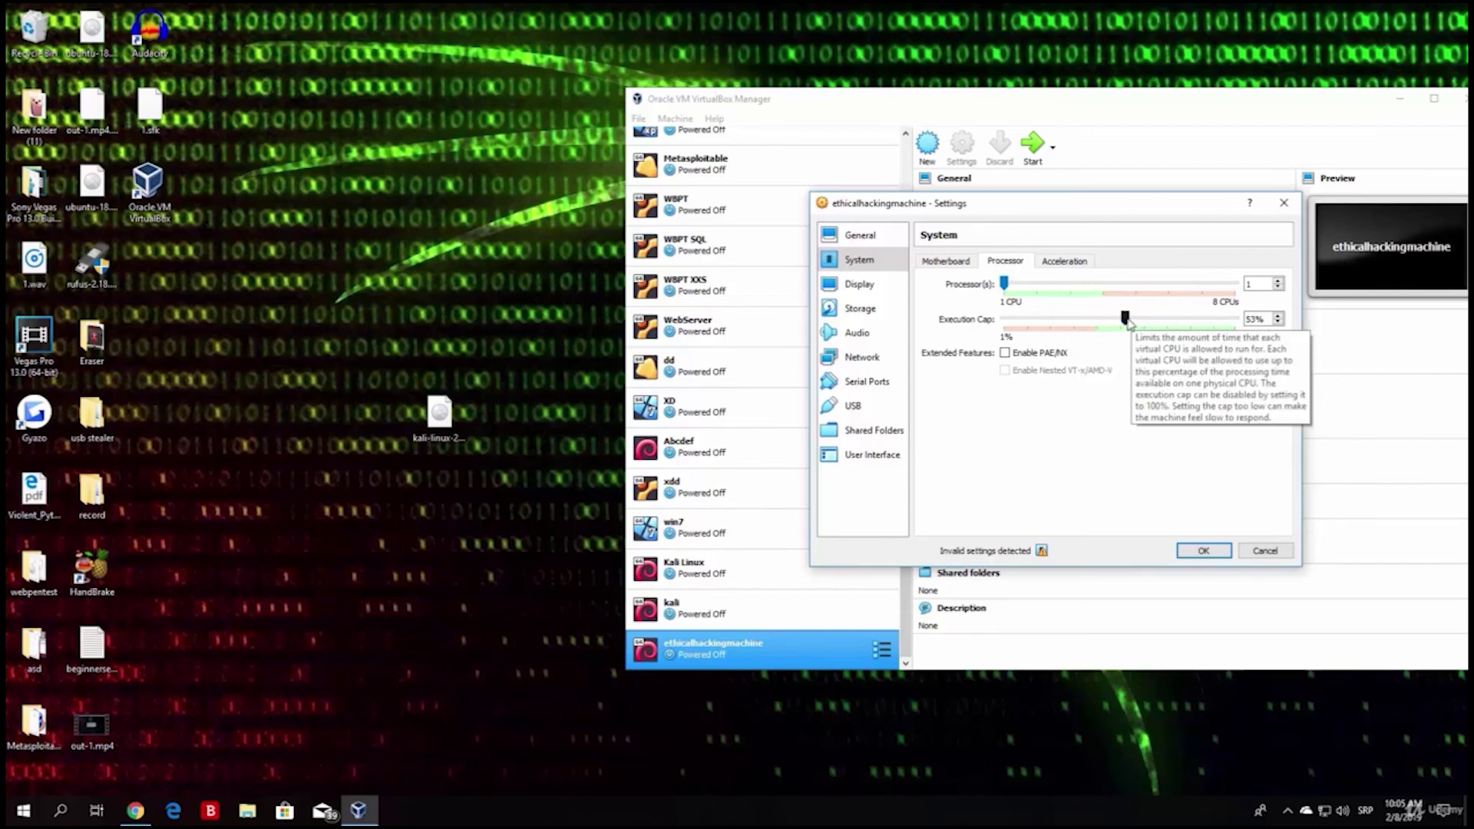
left_click_drag(1127, 321, 1237, 321)
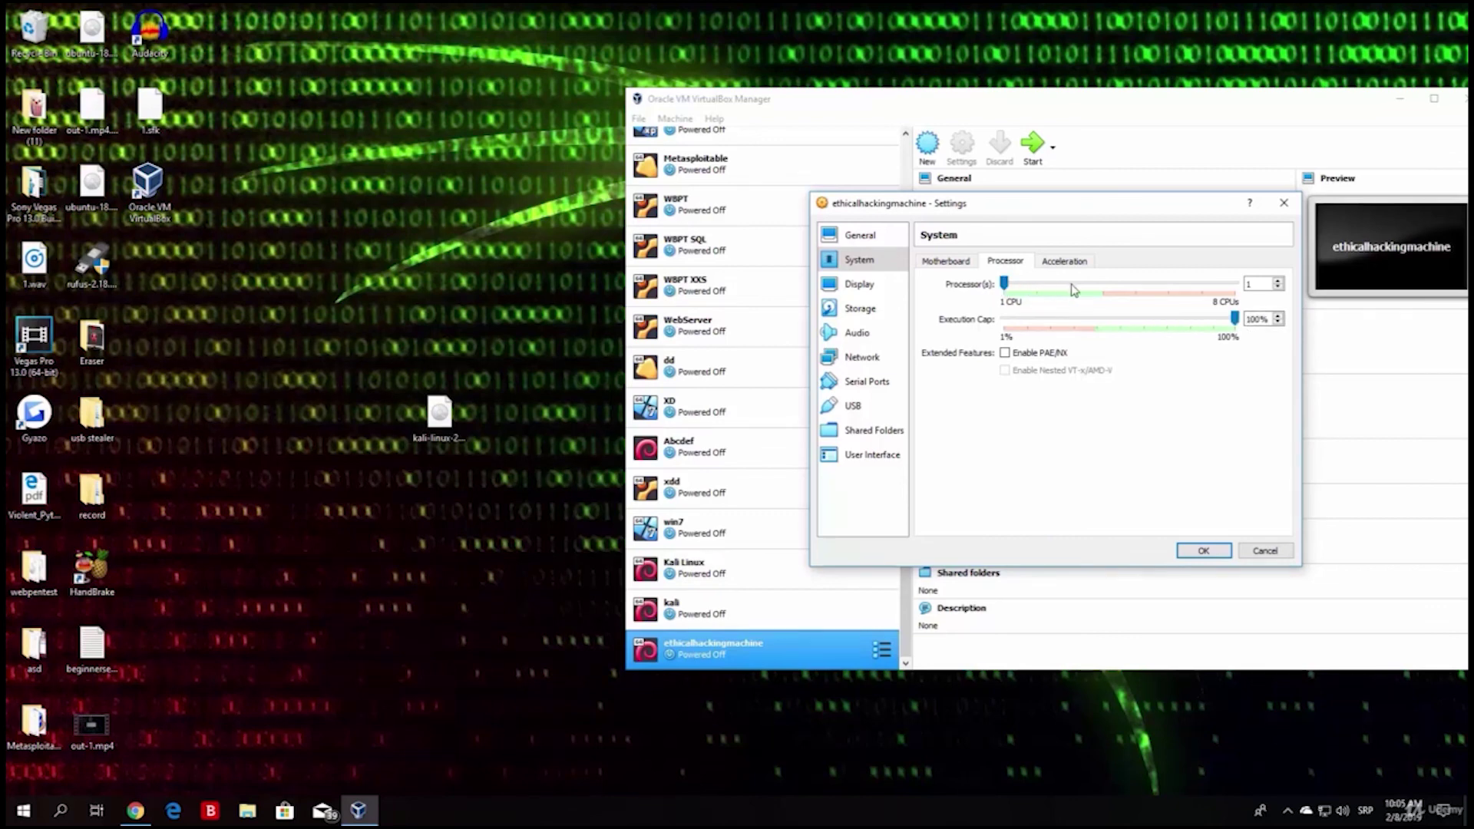
Step: Set the processor count back to 2 CPUs and open the machine's Display settings
left_click_drag(1004, 284, 1036, 285)
left_click(1267, 286)
left_click(860, 292)
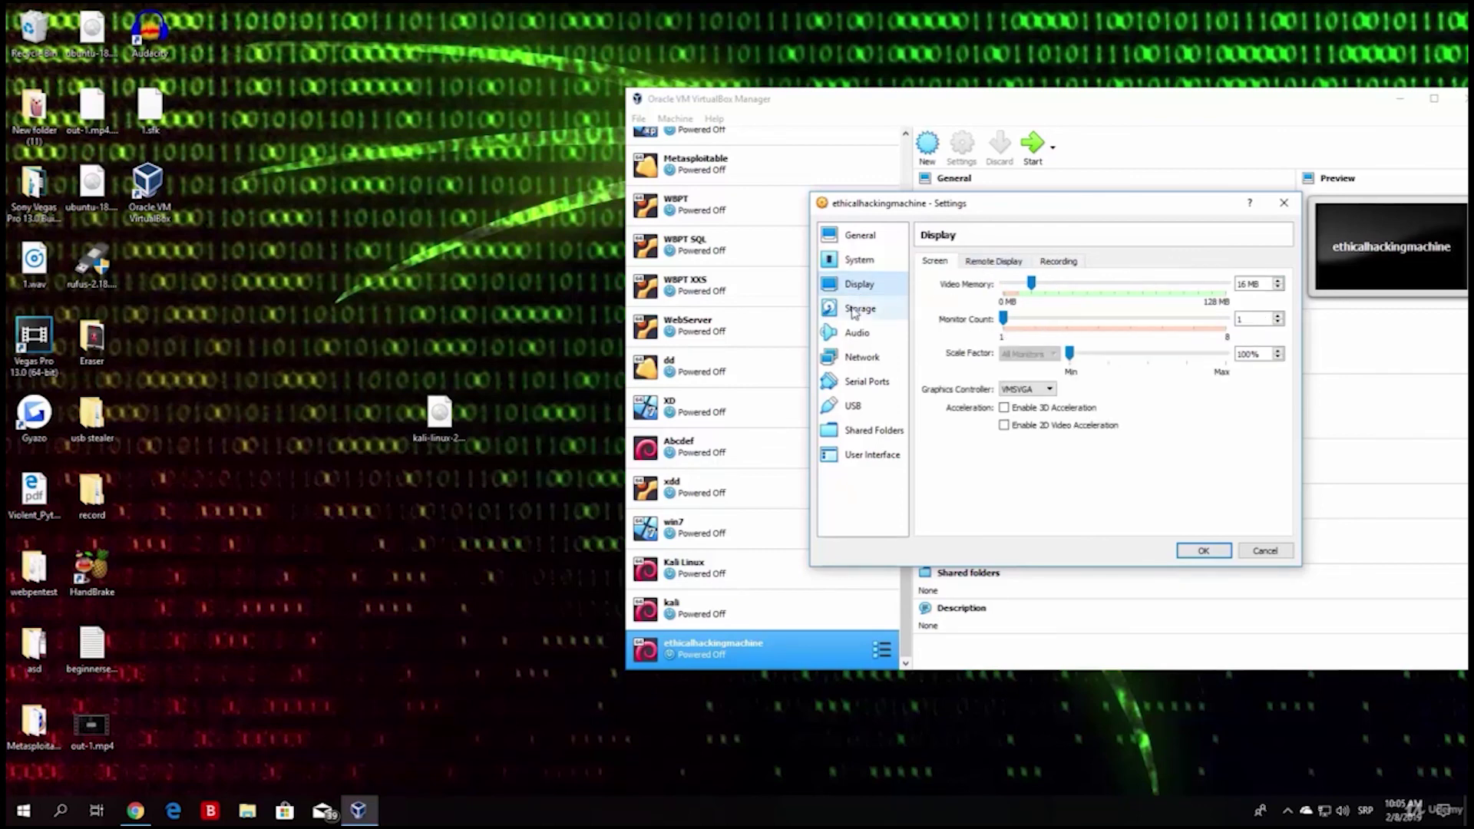
Step: Remove the empty optical drive from the IDE controller in the machine's Storage settings
left_click(853, 311)
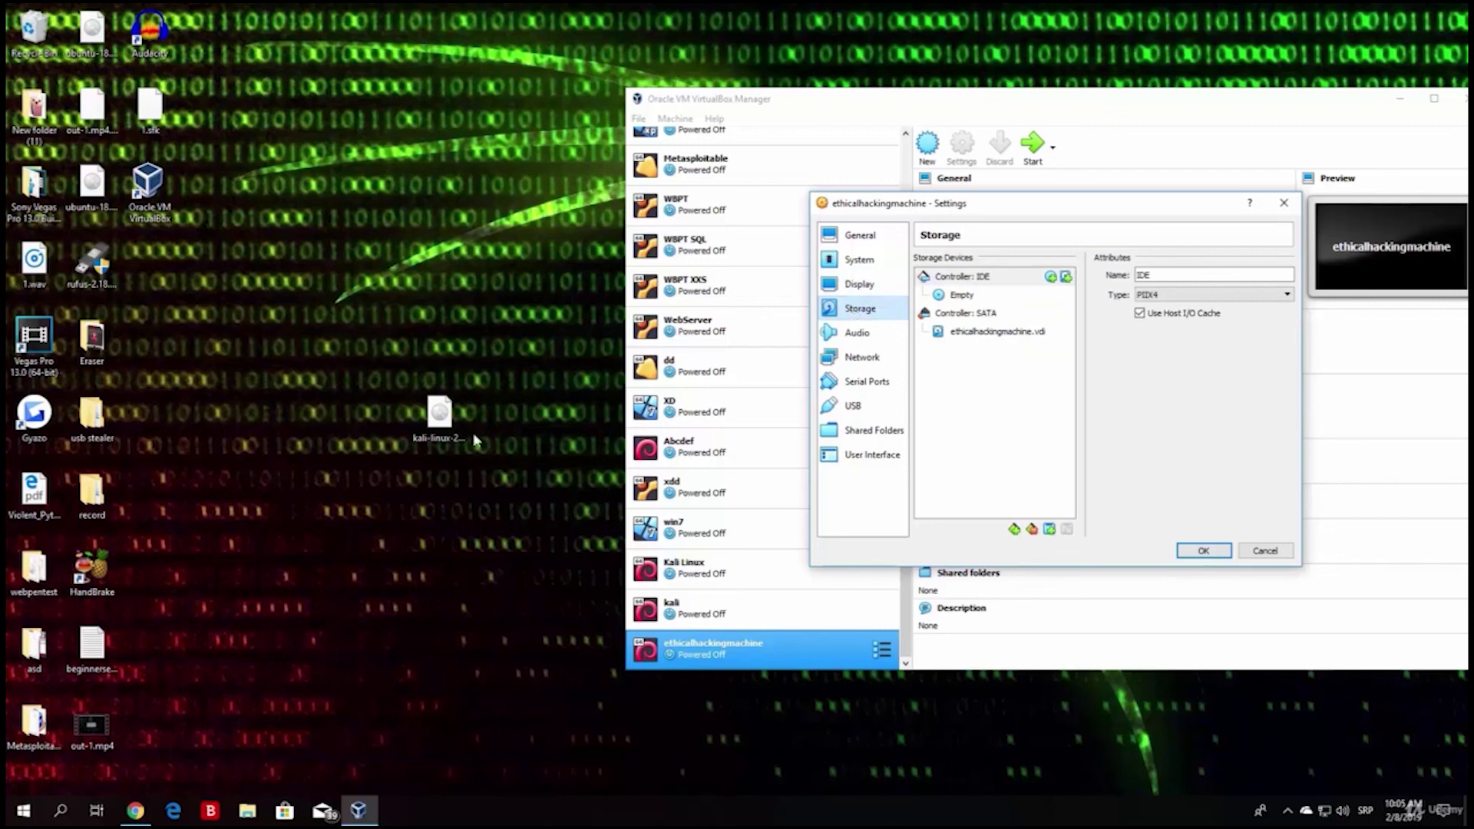
left_click(439, 430)
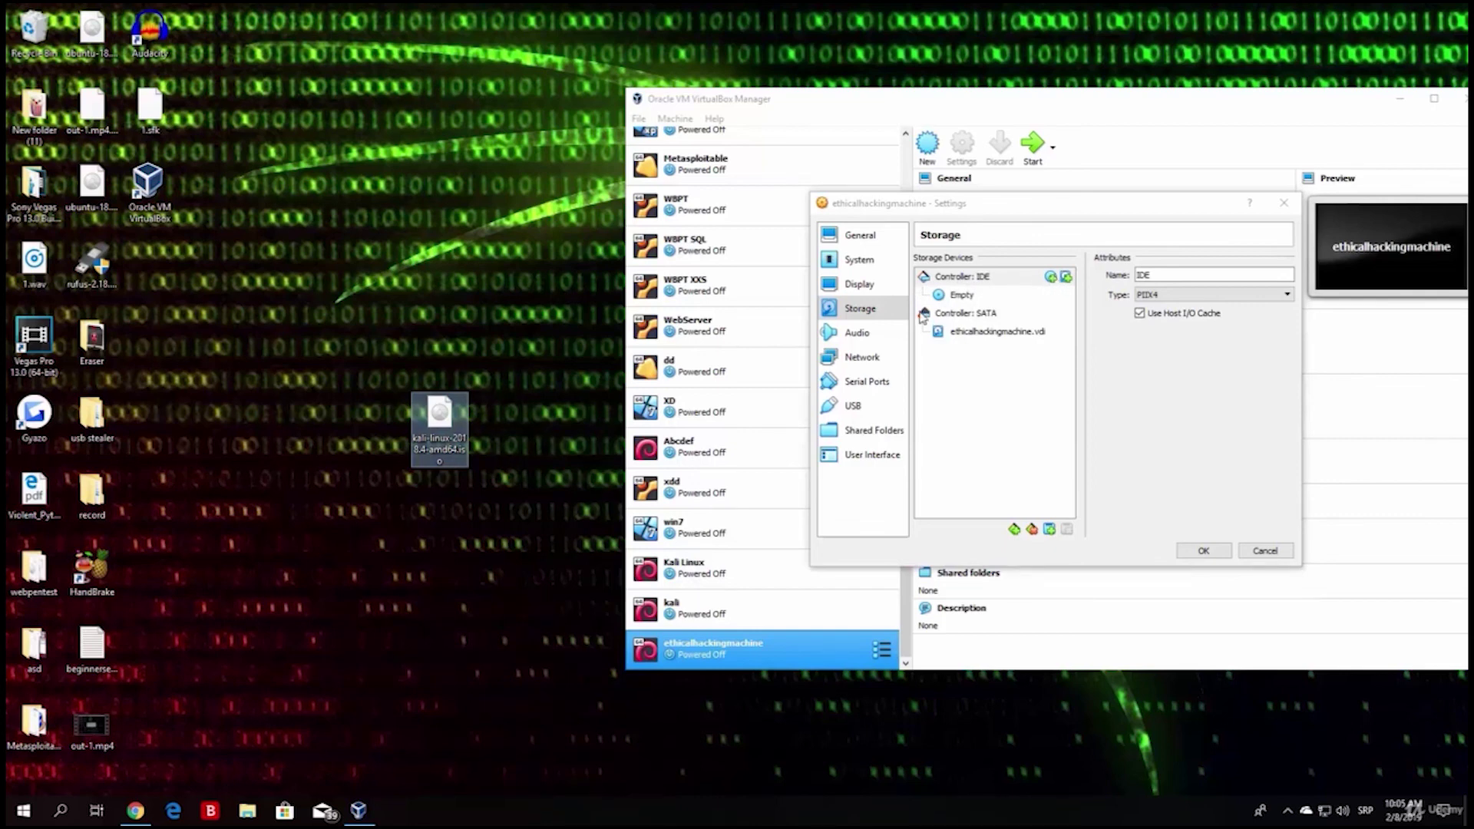
left_click(961, 296)
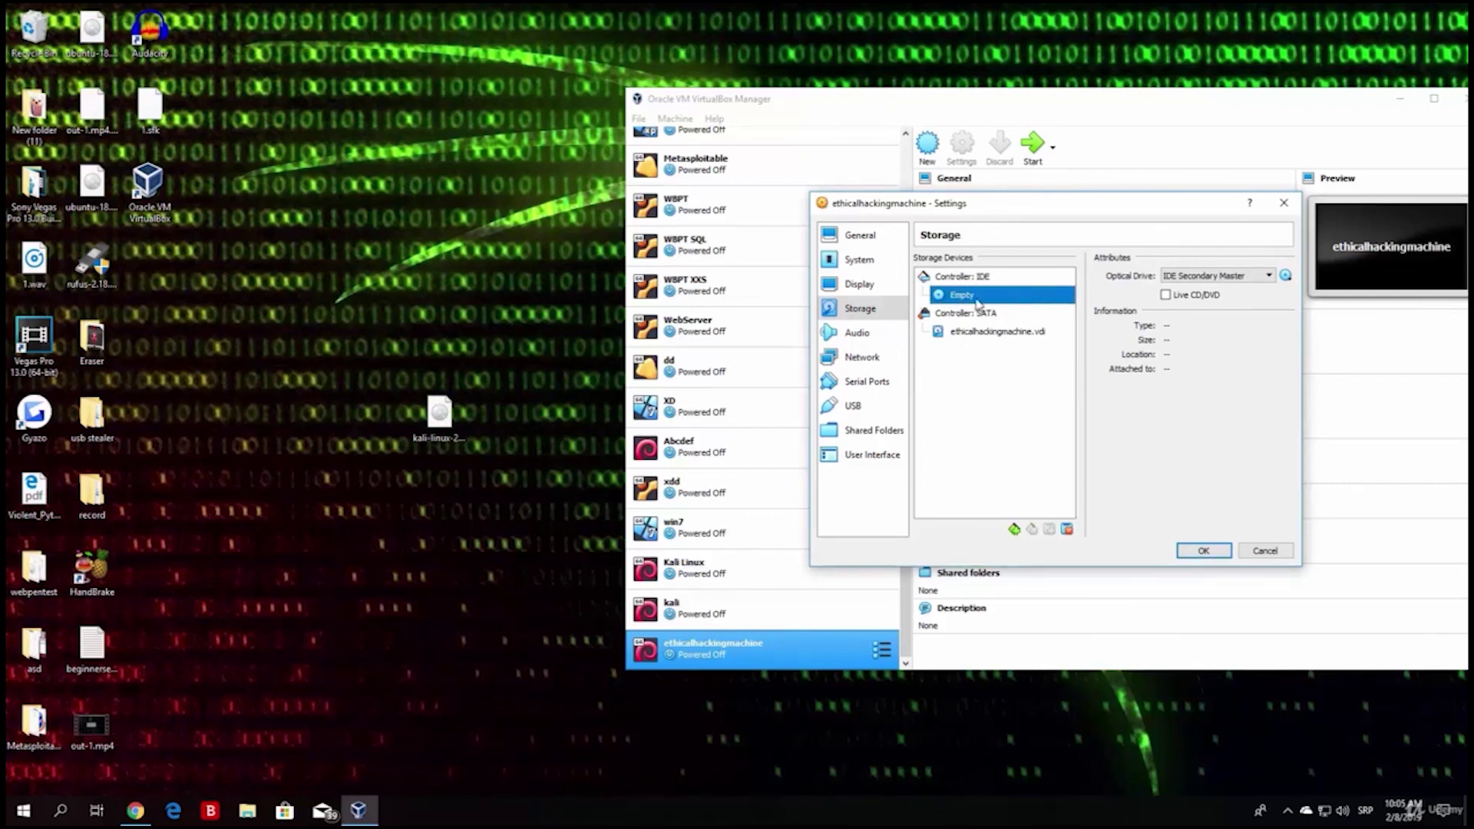
right_click(966, 300)
left_click(1014, 304)
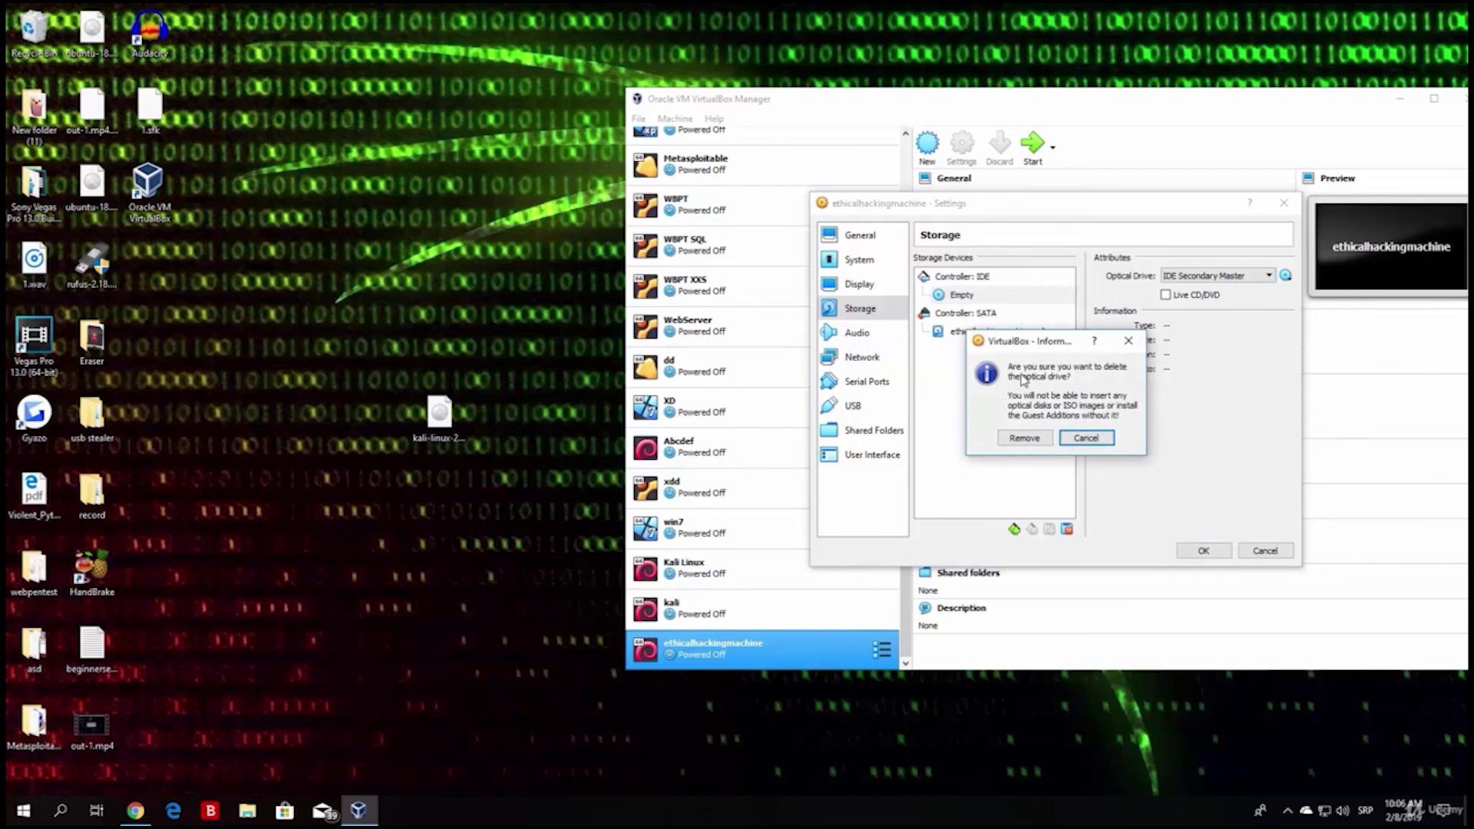
left_click(1027, 440)
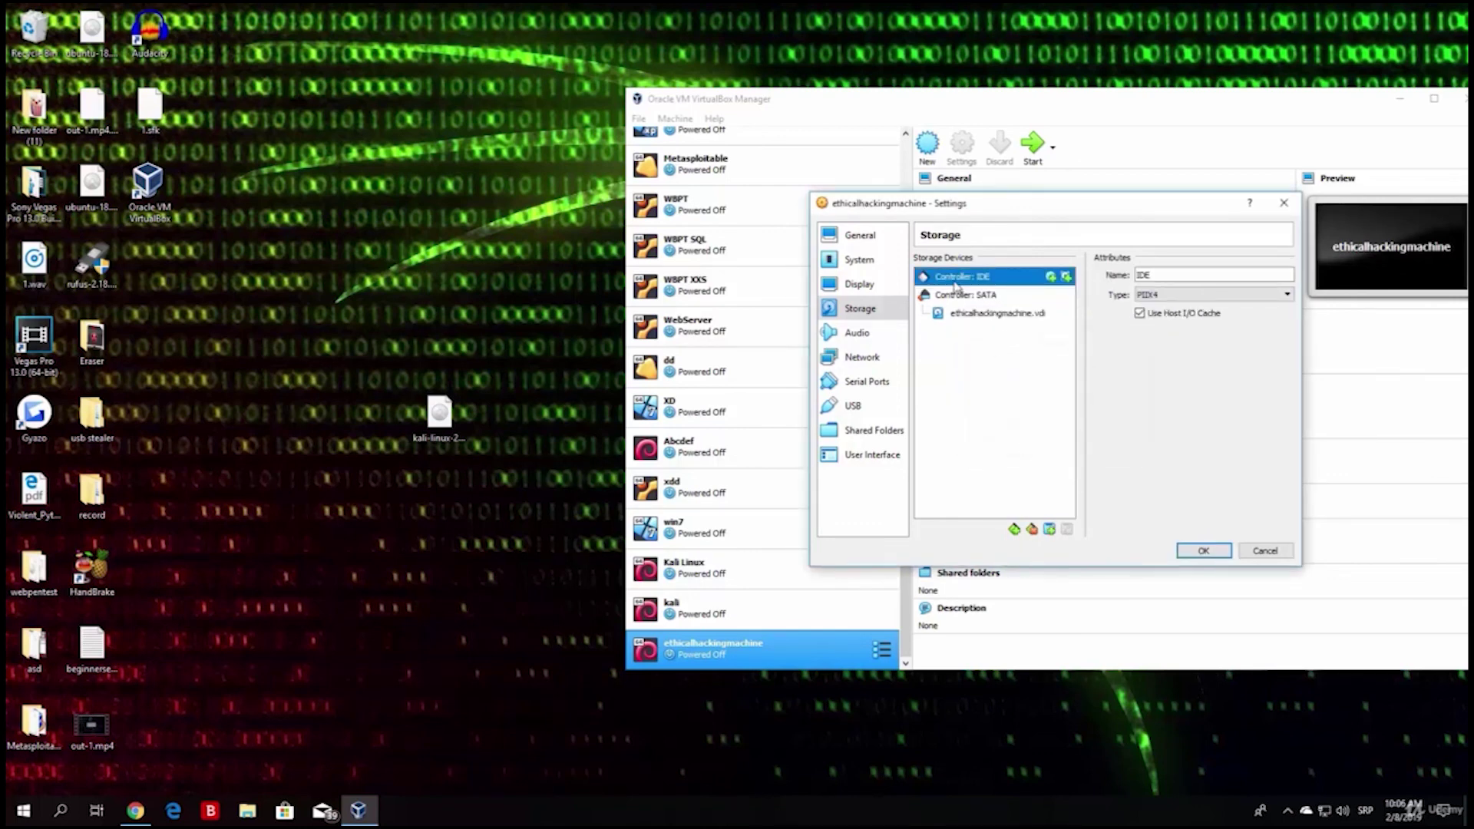
Step: Add a new optical drive to the IDE controller with kali-linux-2018.4-amd64.iso as its disk
left_click(1049, 277)
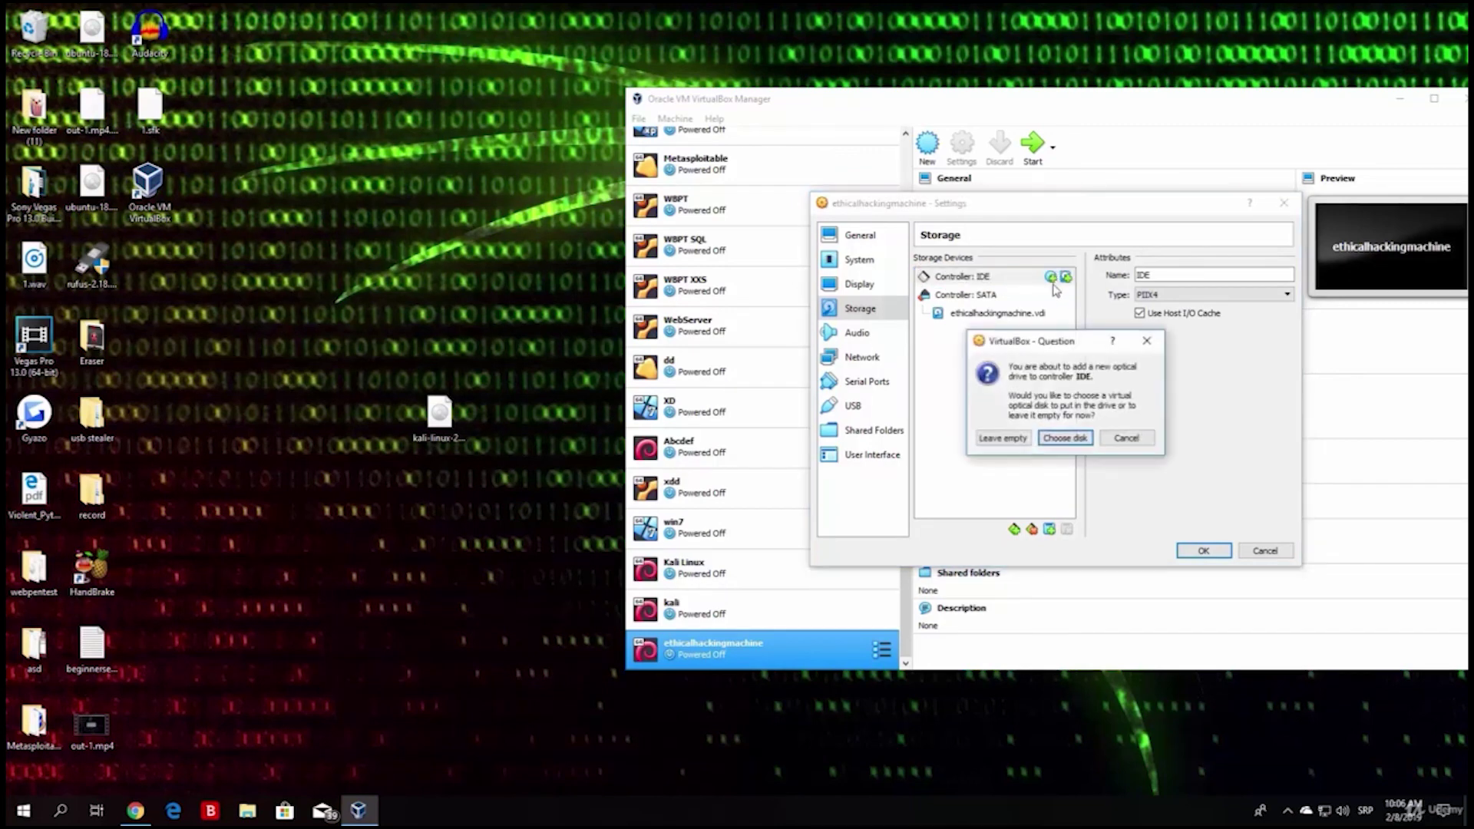
left_click(1071, 440)
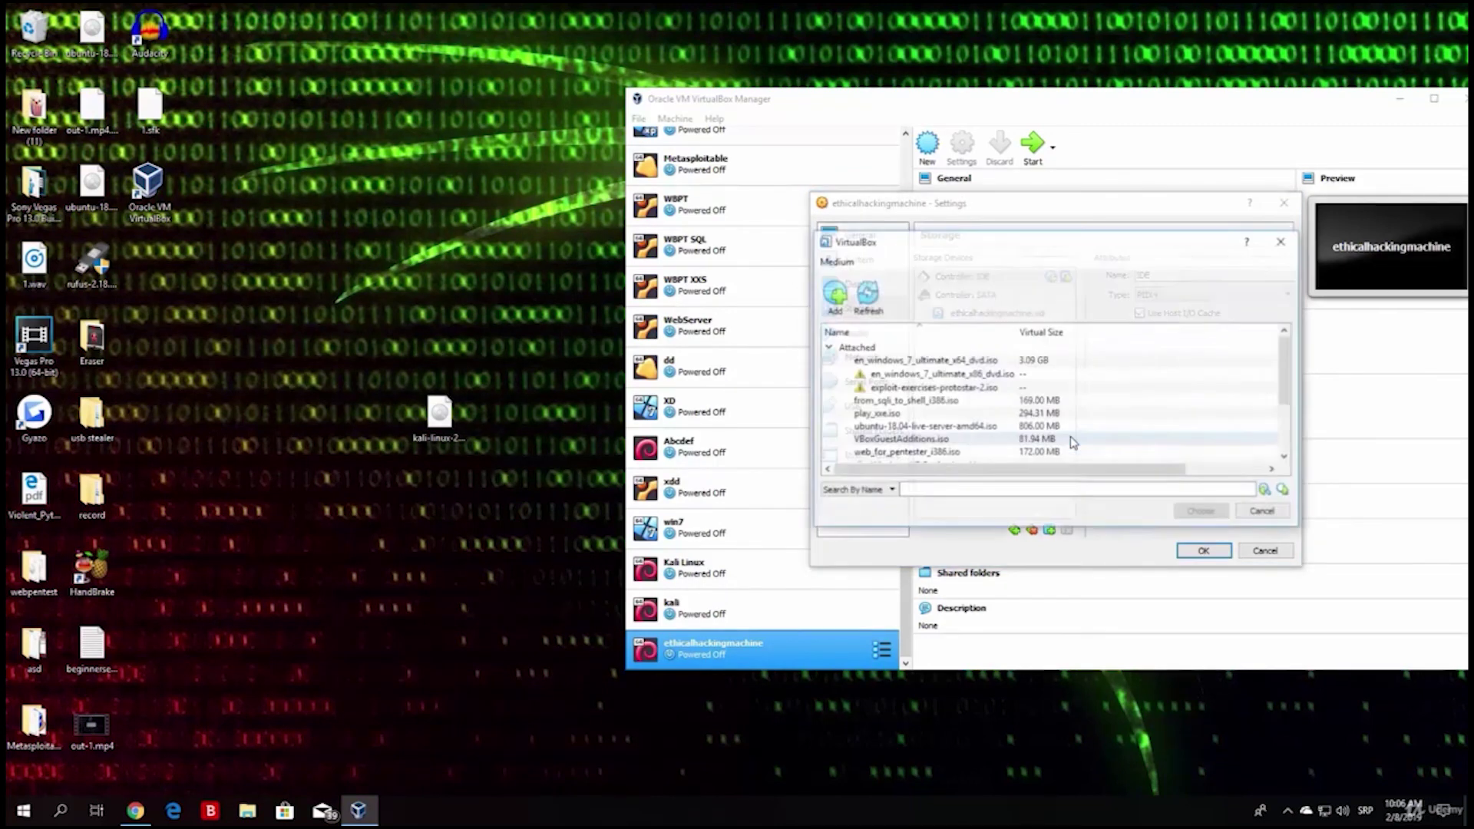
left_click_drag(1283, 363, 1298, 423)
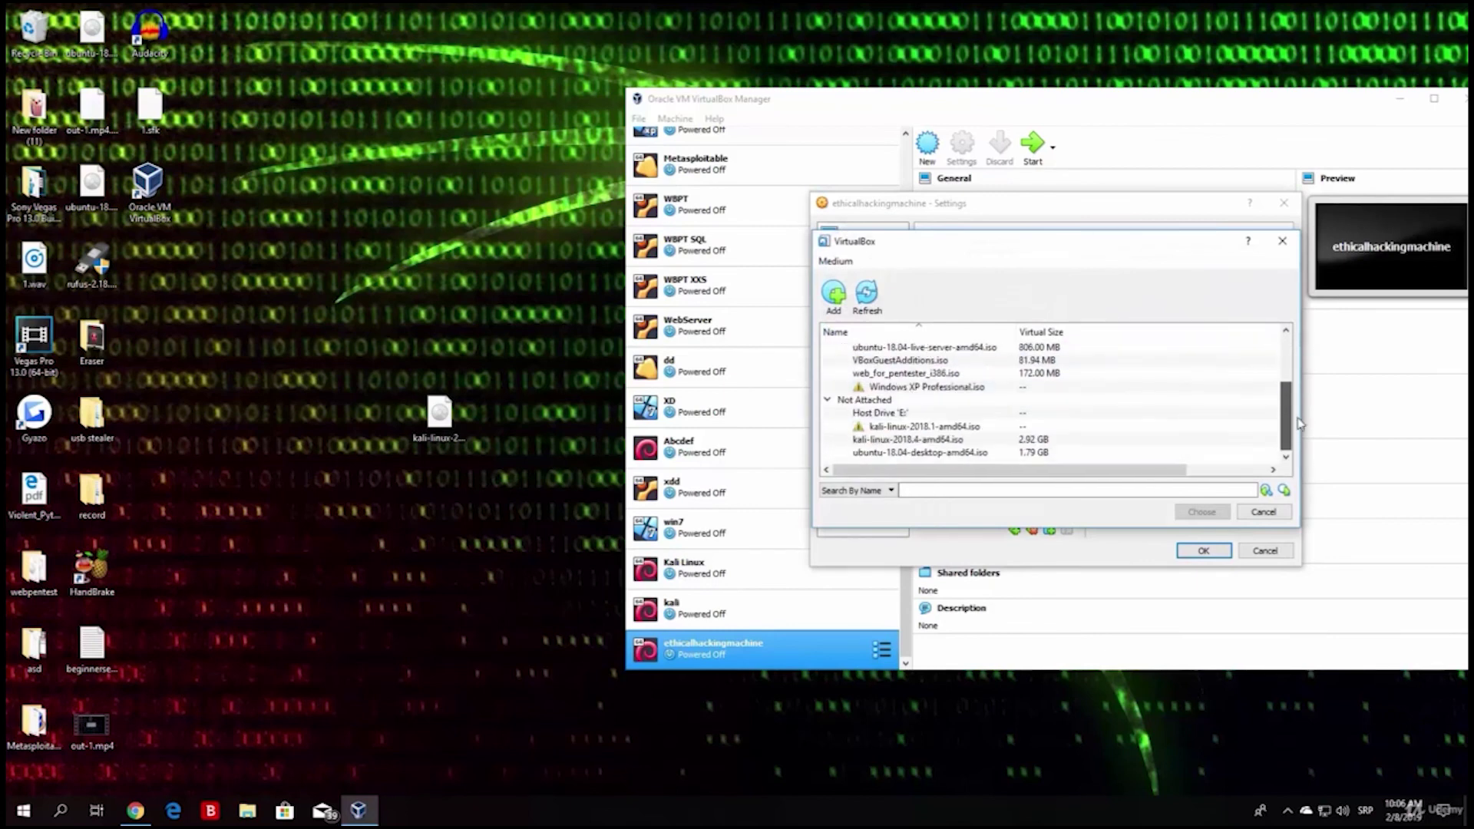
left_click(438, 419)
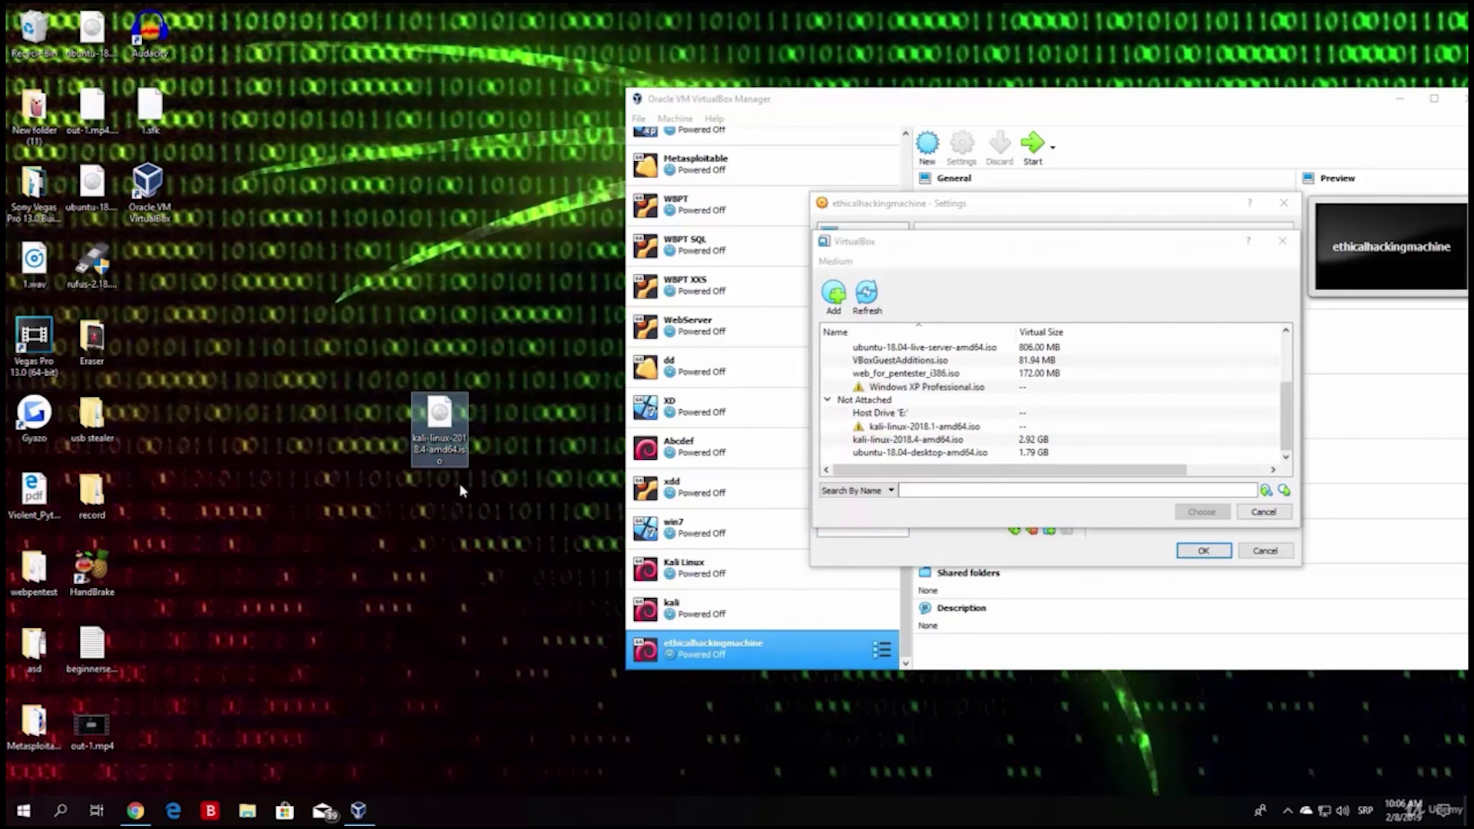
left_click_drag(457, 483, 856, 458)
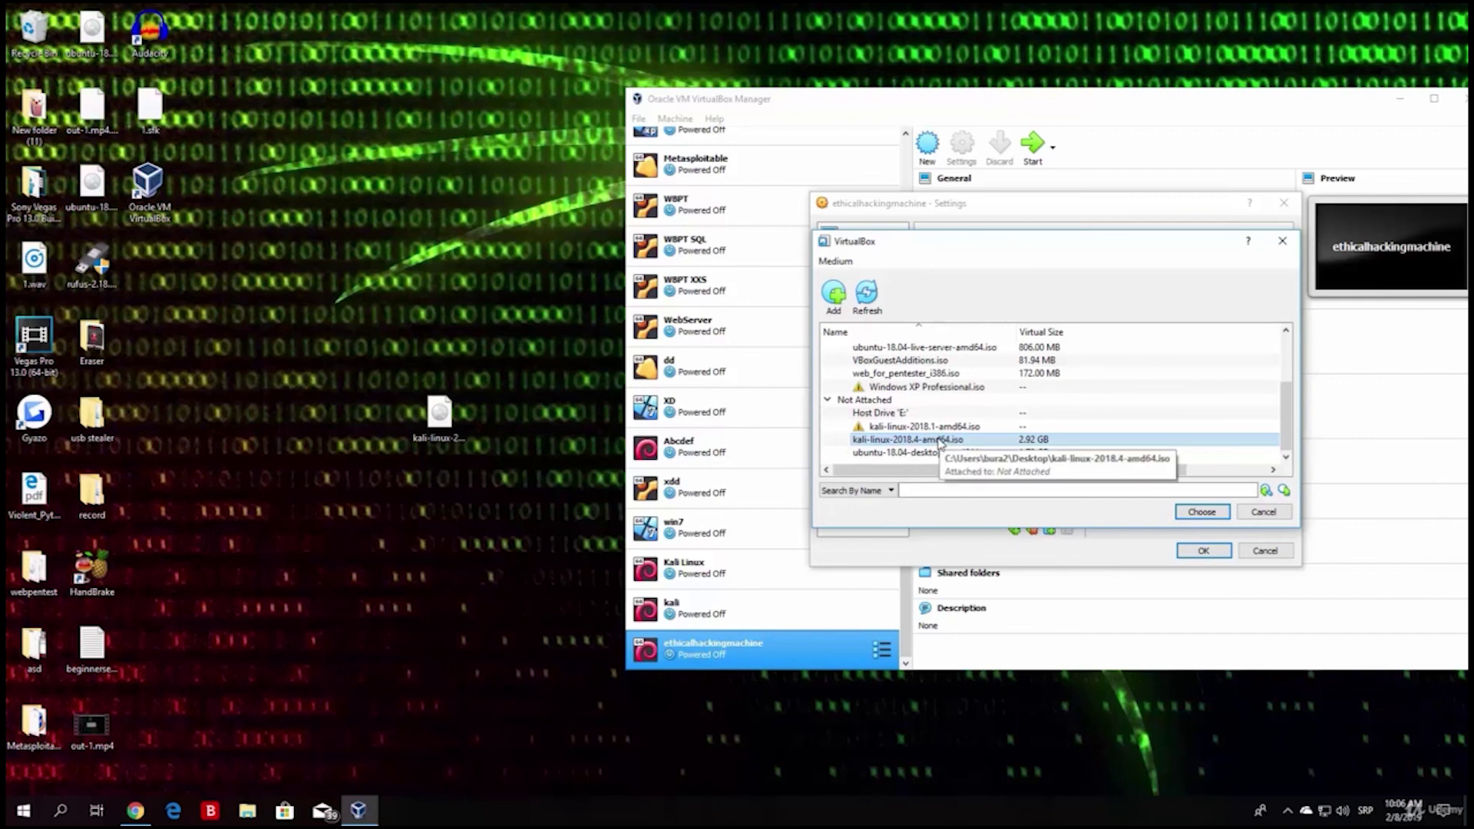
left_click(1202, 511)
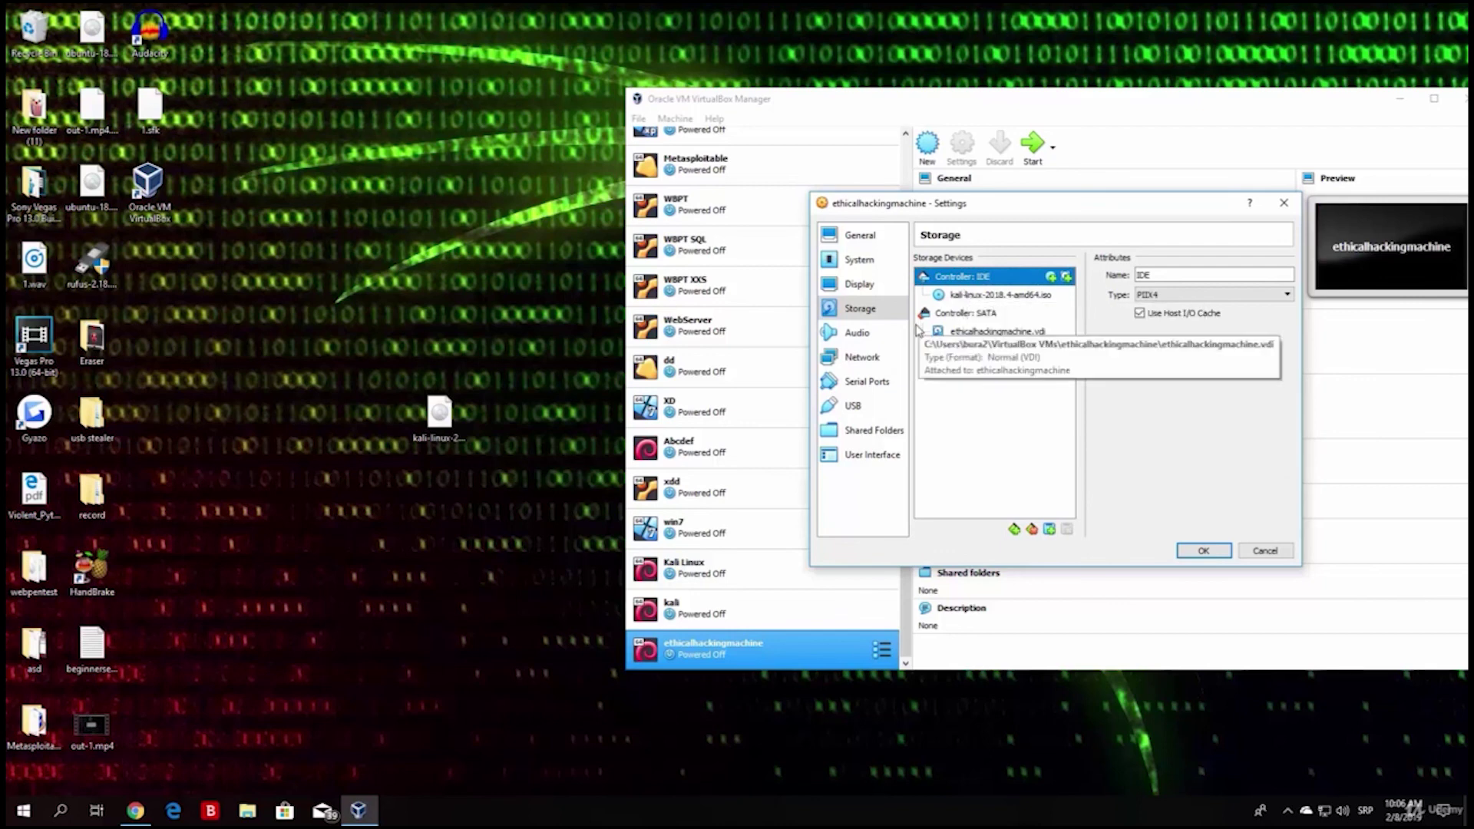
Step: Review the machine's Audio, Network, Serial Ports, USB, Shared Folders and Storage settings, and save the settings
left_click(857, 332)
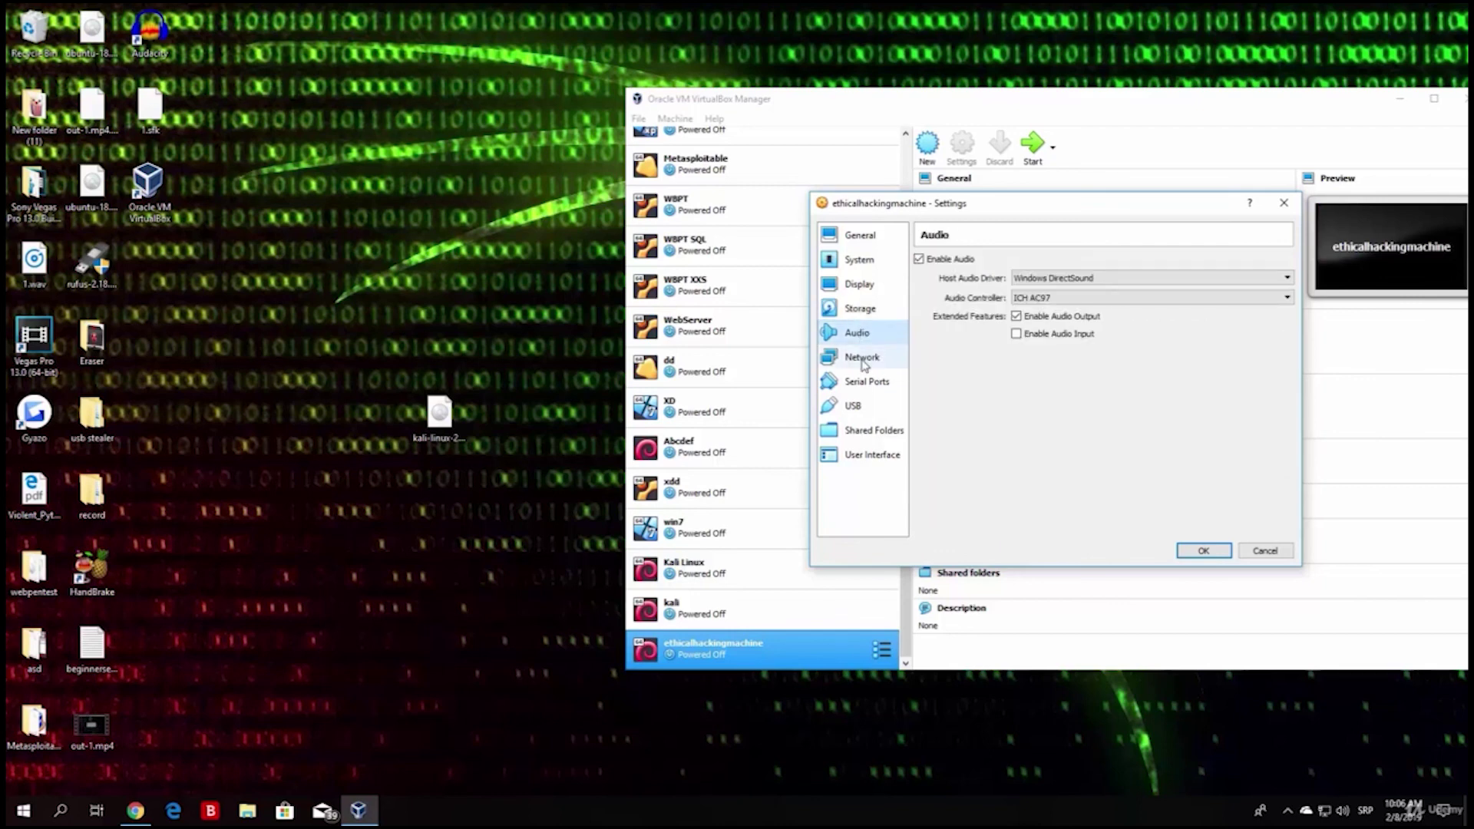
left_click(859, 307)
left_click(858, 333)
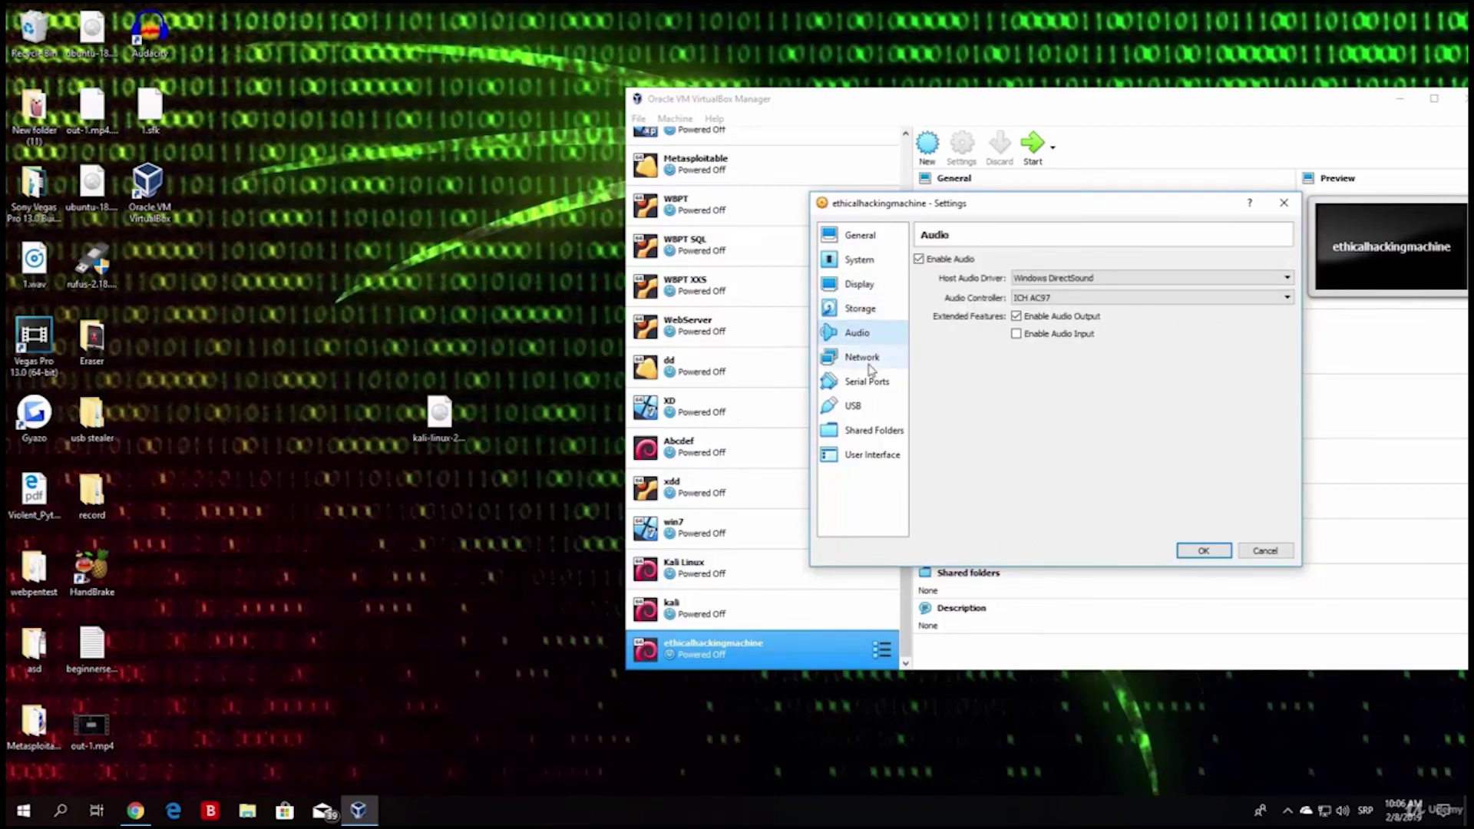
left_click(869, 359)
left_click(868, 381)
left_click(859, 405)
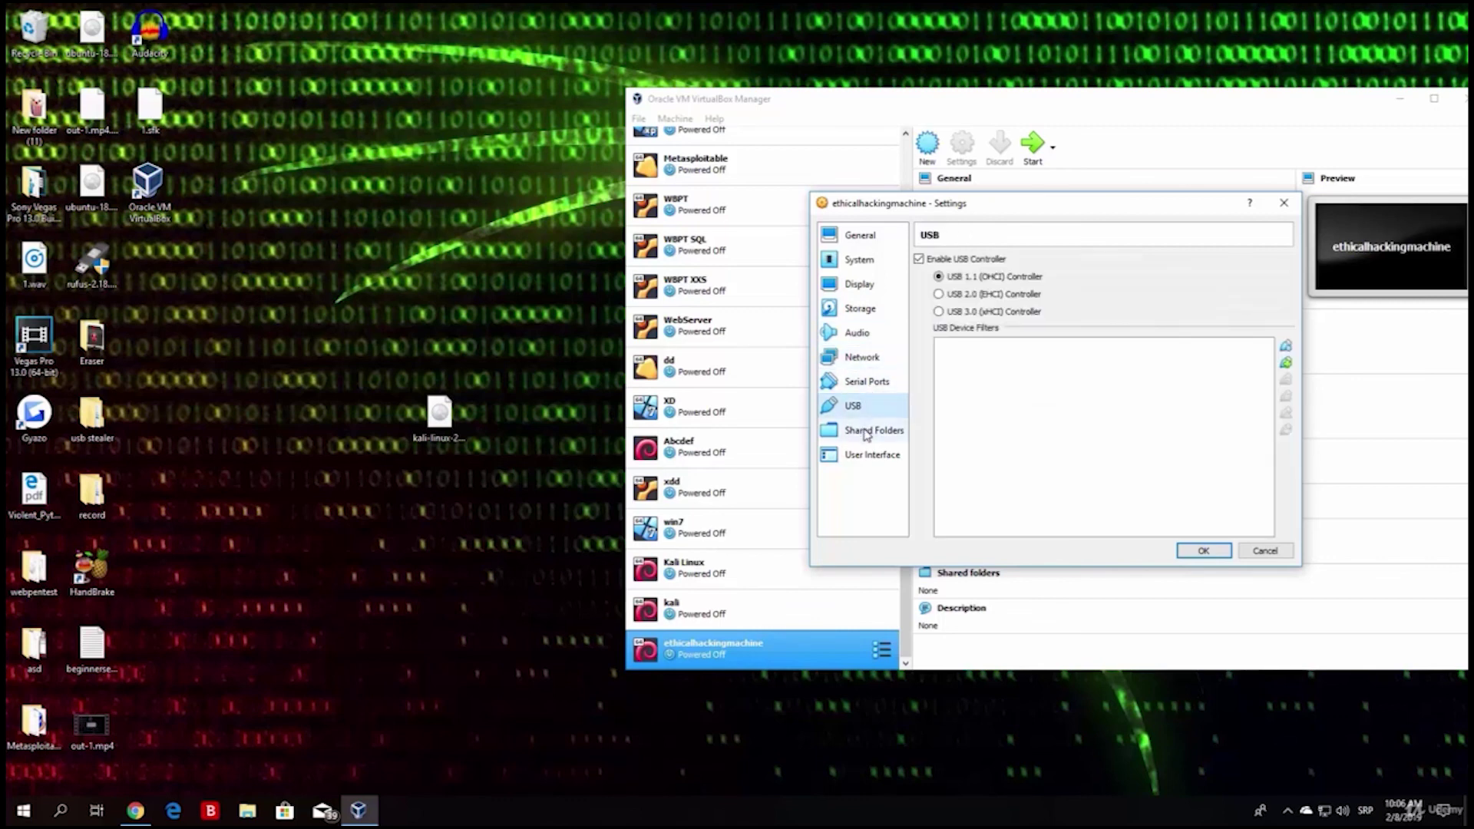
left_click(866, 434)
left_click(866, 359)
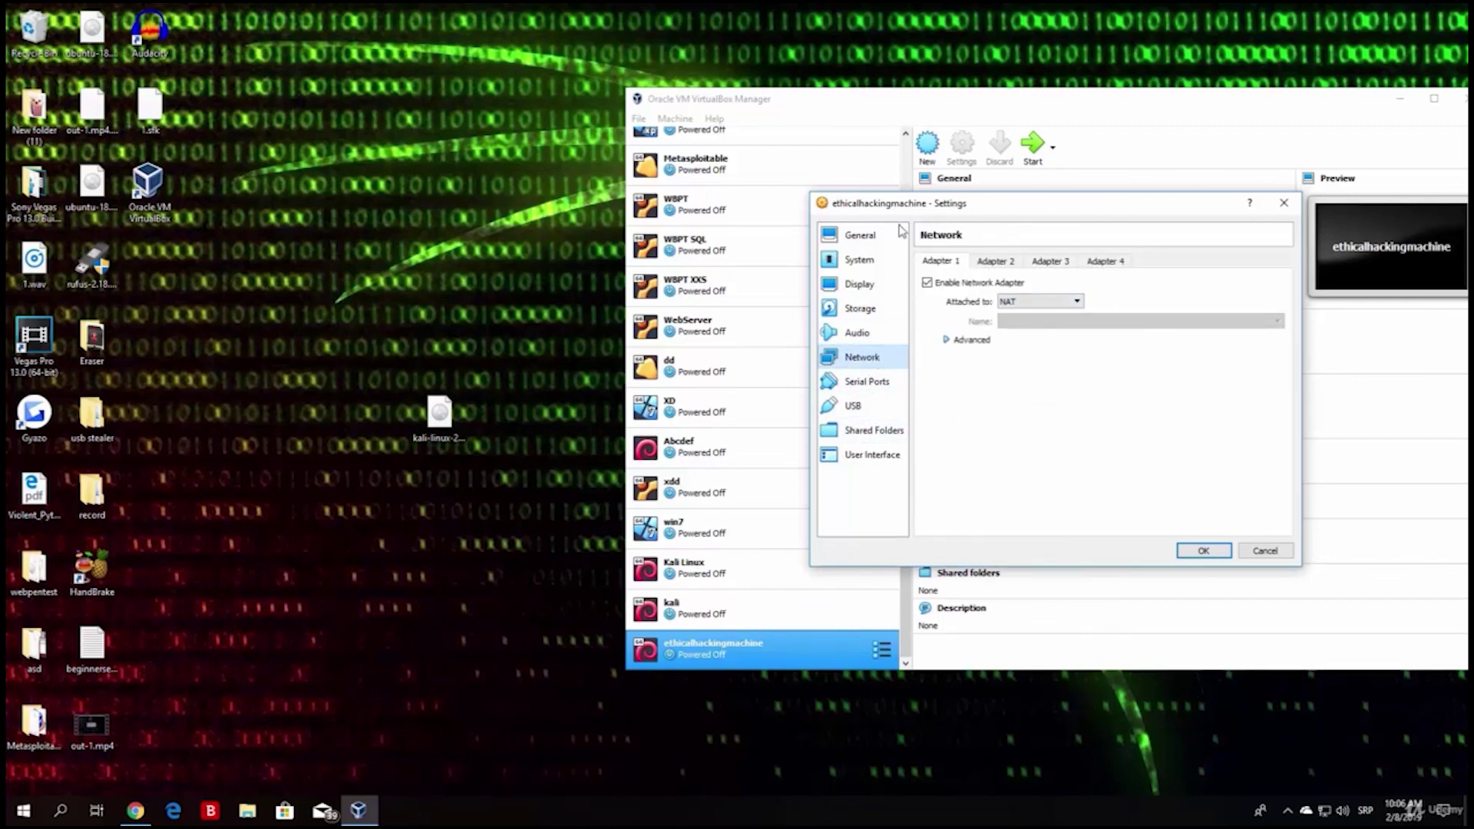
left_click(866, 328)
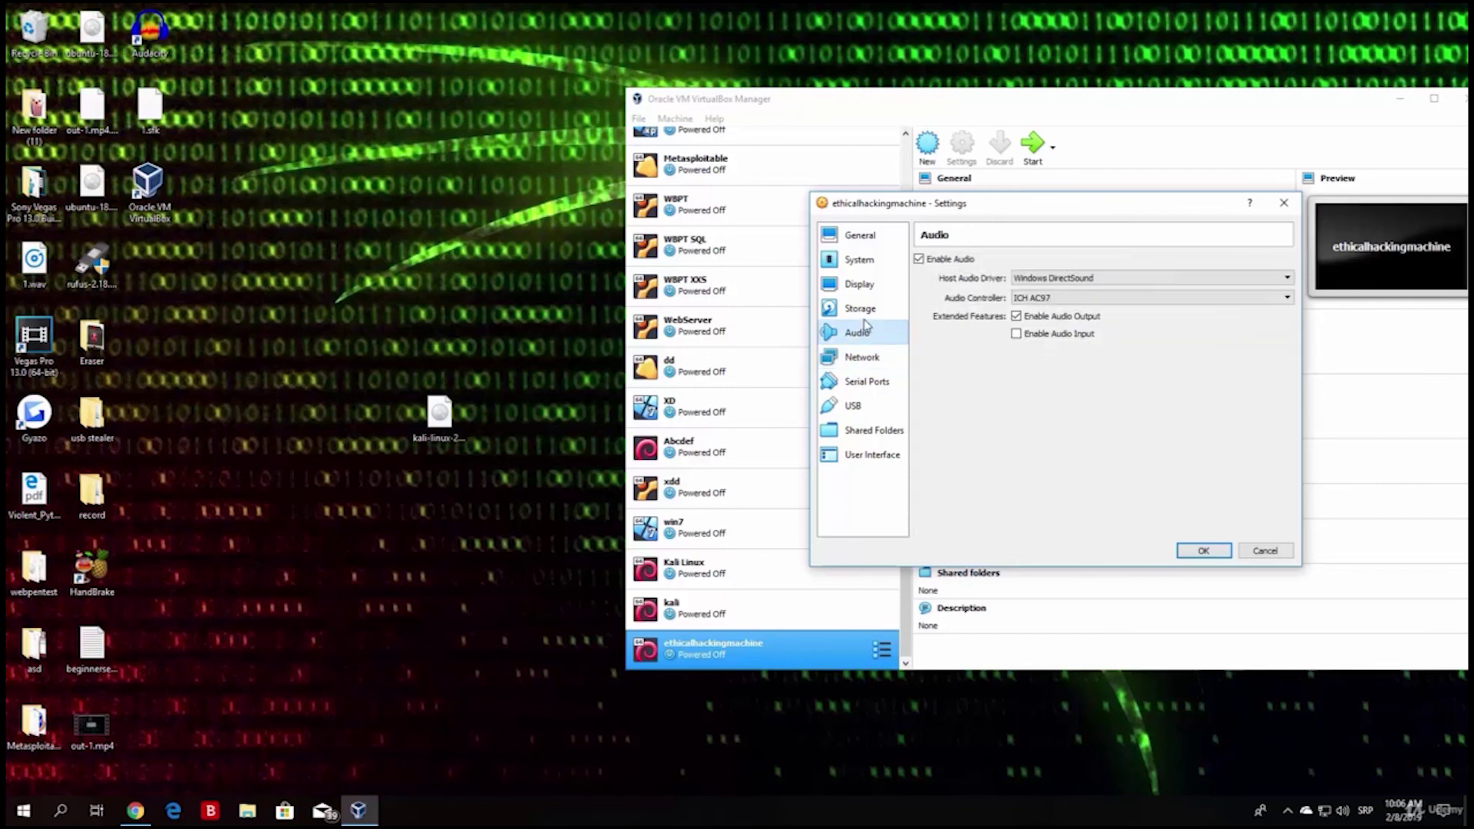
left_click(862, 309)
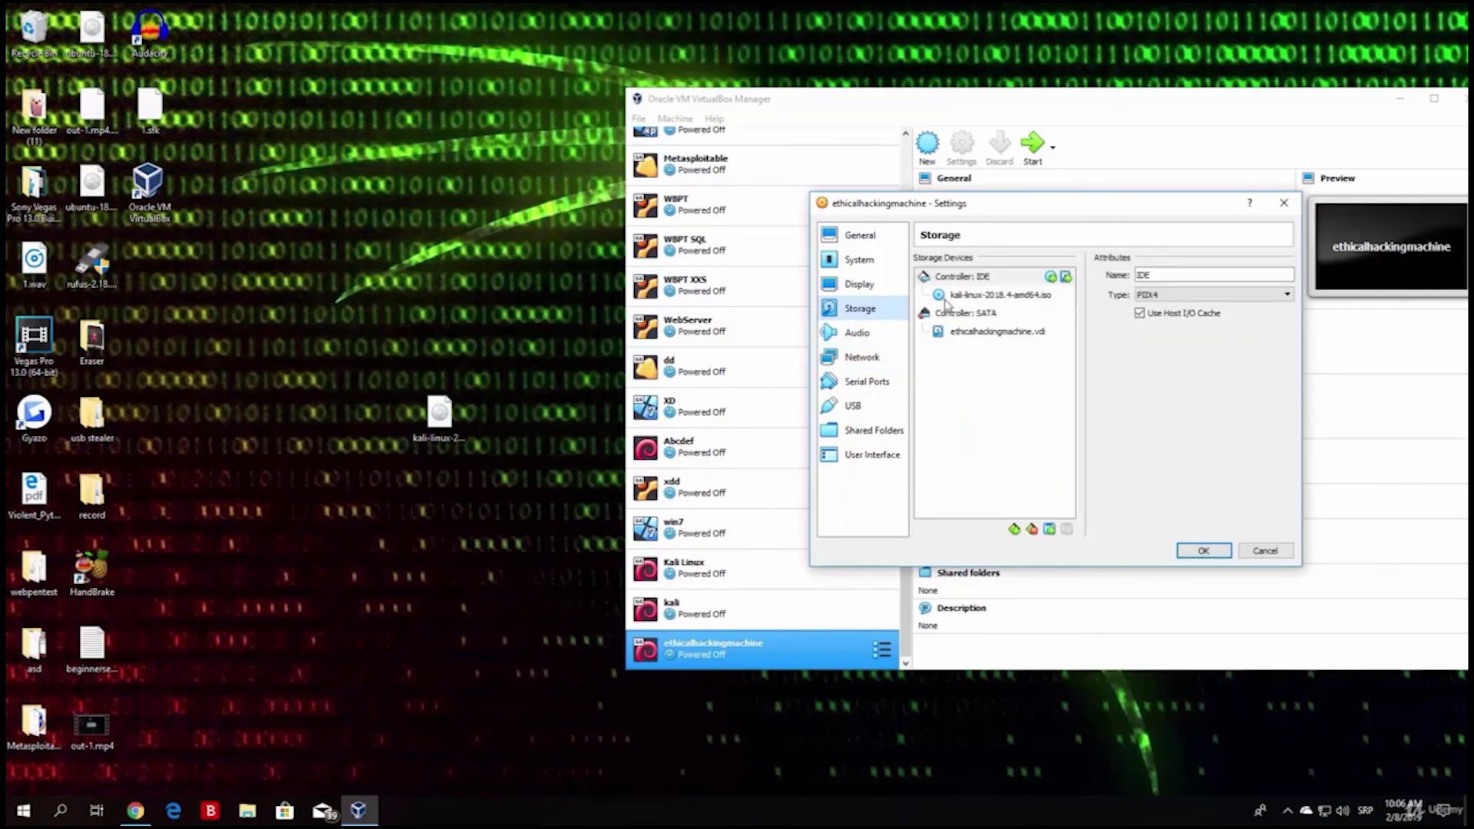
left_click(1202, 552)
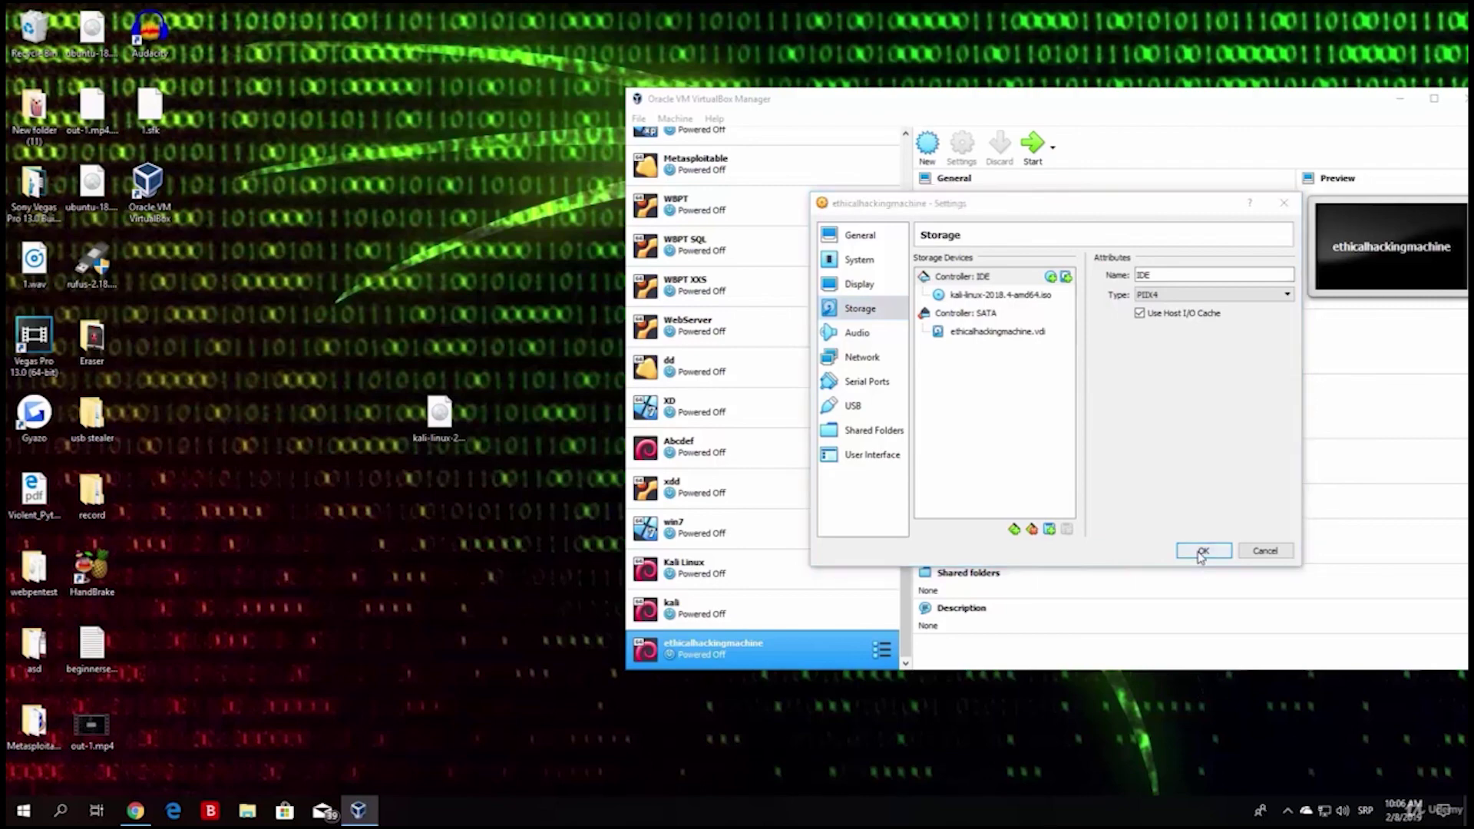